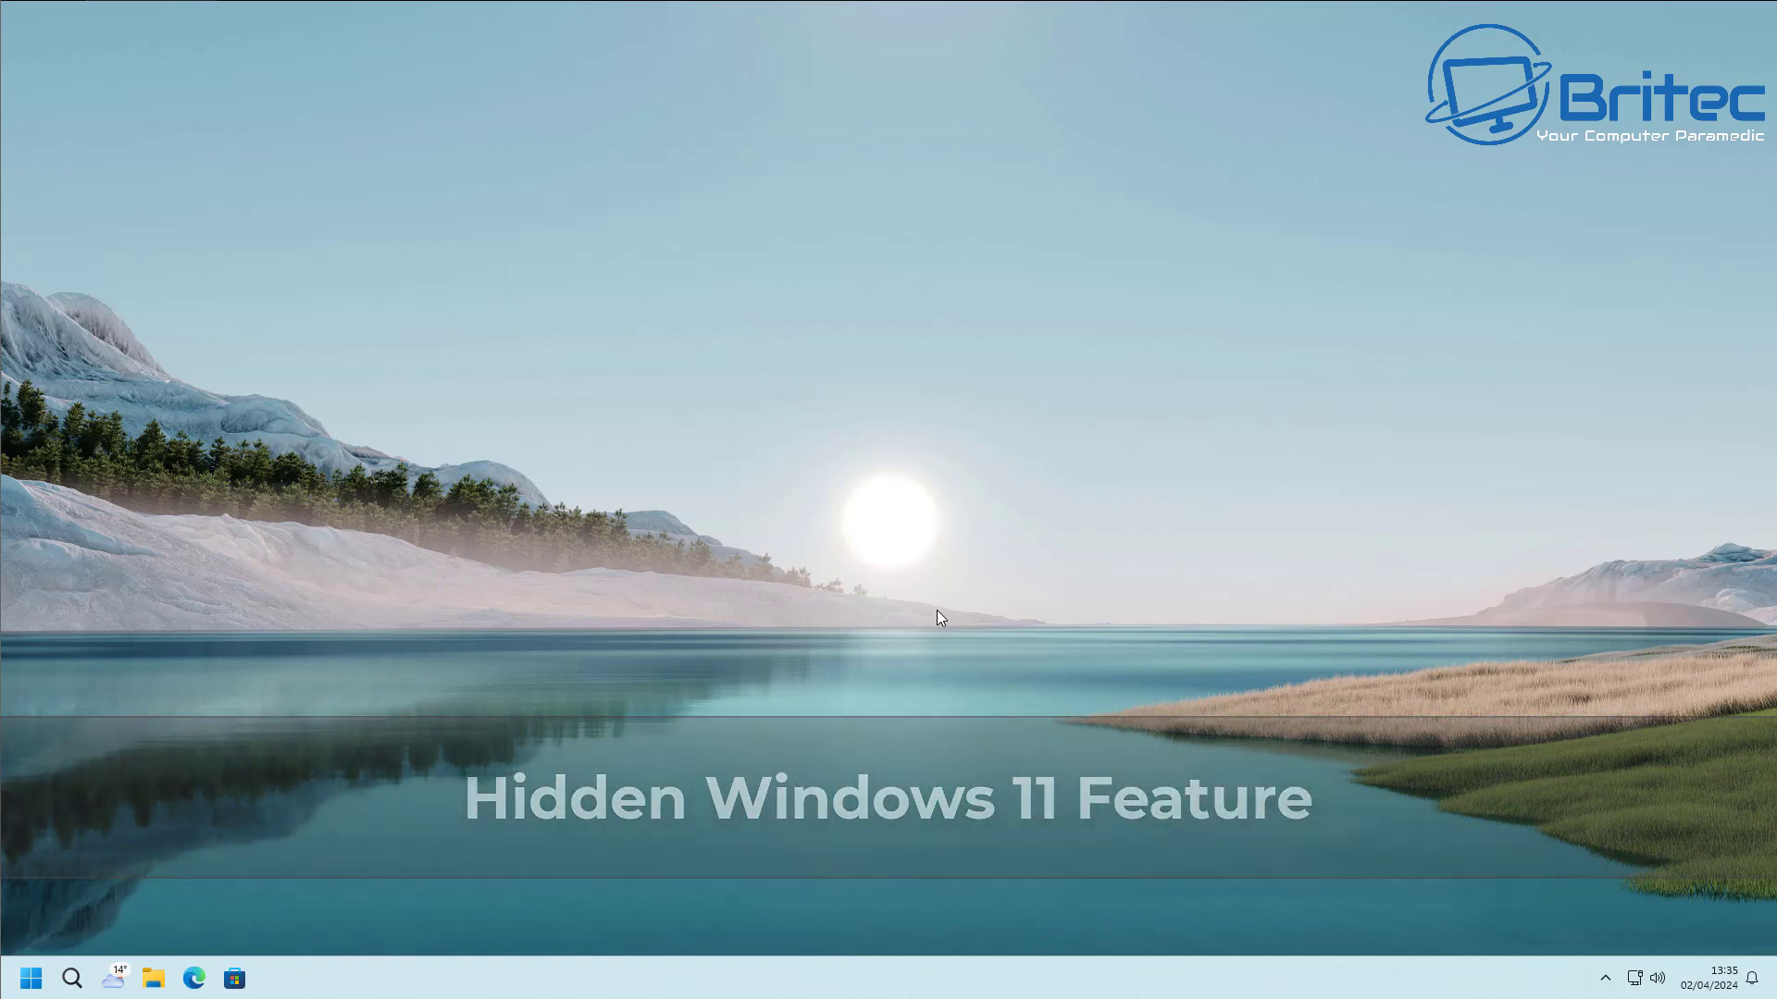
# - Launch Registry Editor by searching 'regedit' from Start and approving the UAC prompt
pyautogui.click(30, 977)
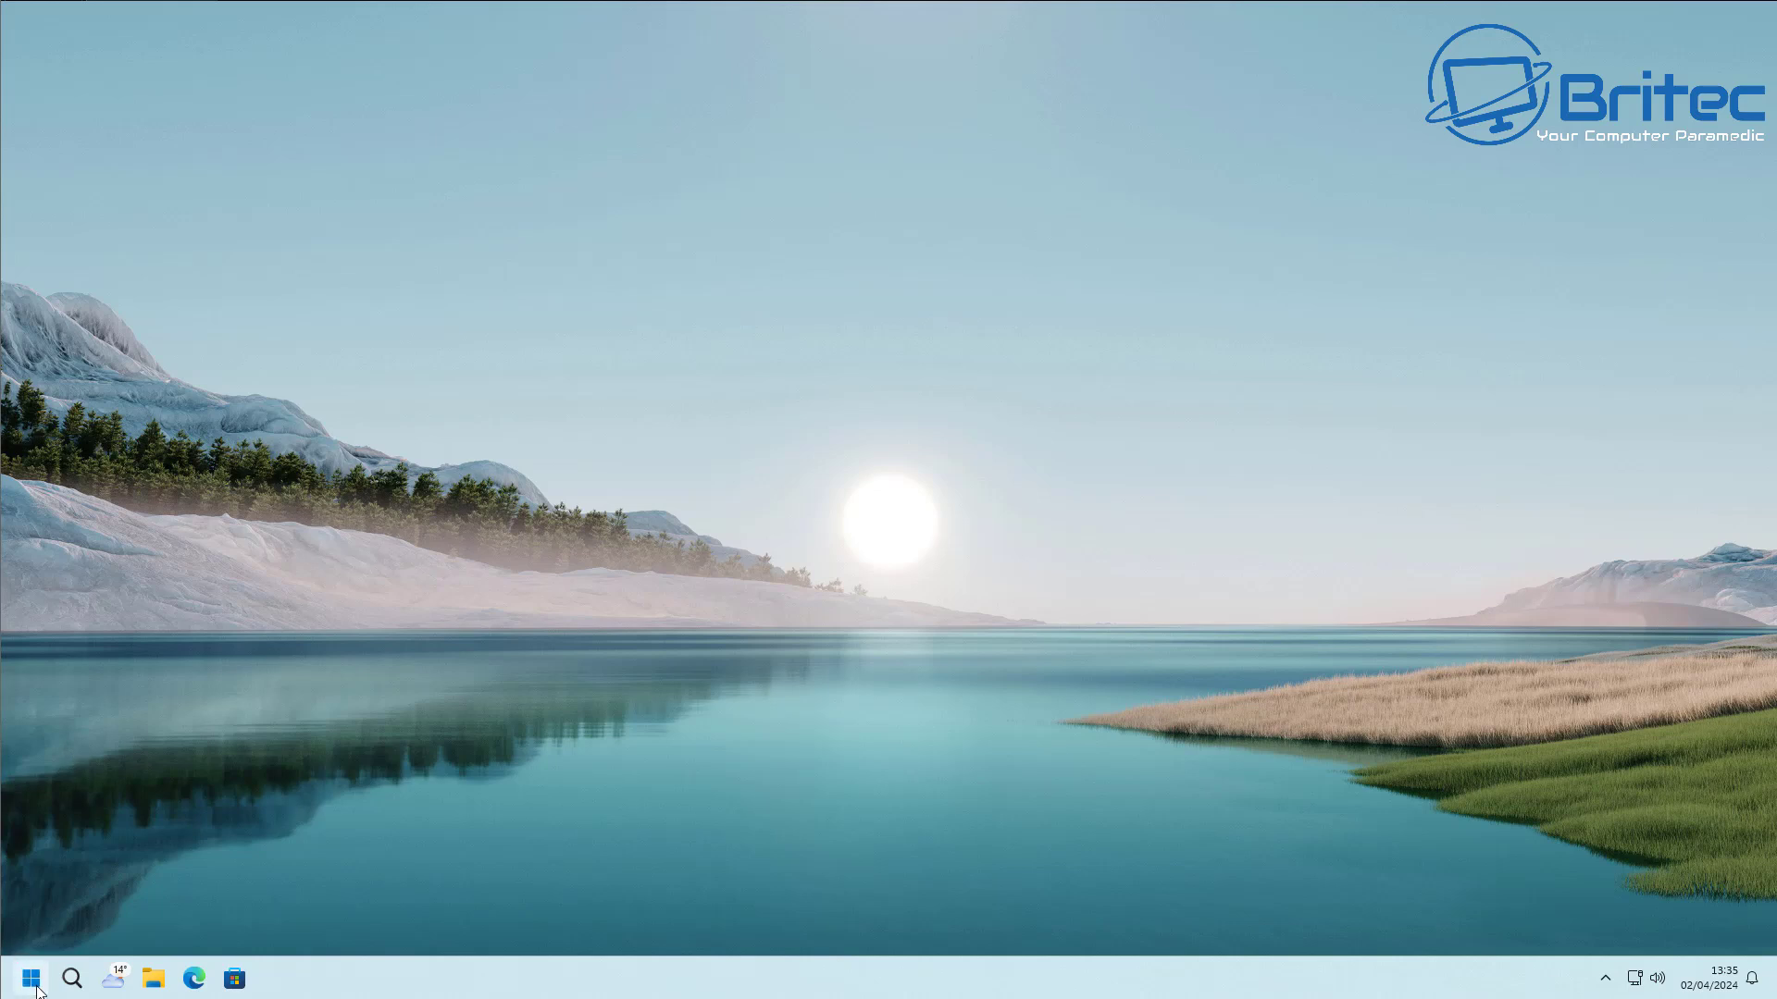
pyautogui.click(105, 319)
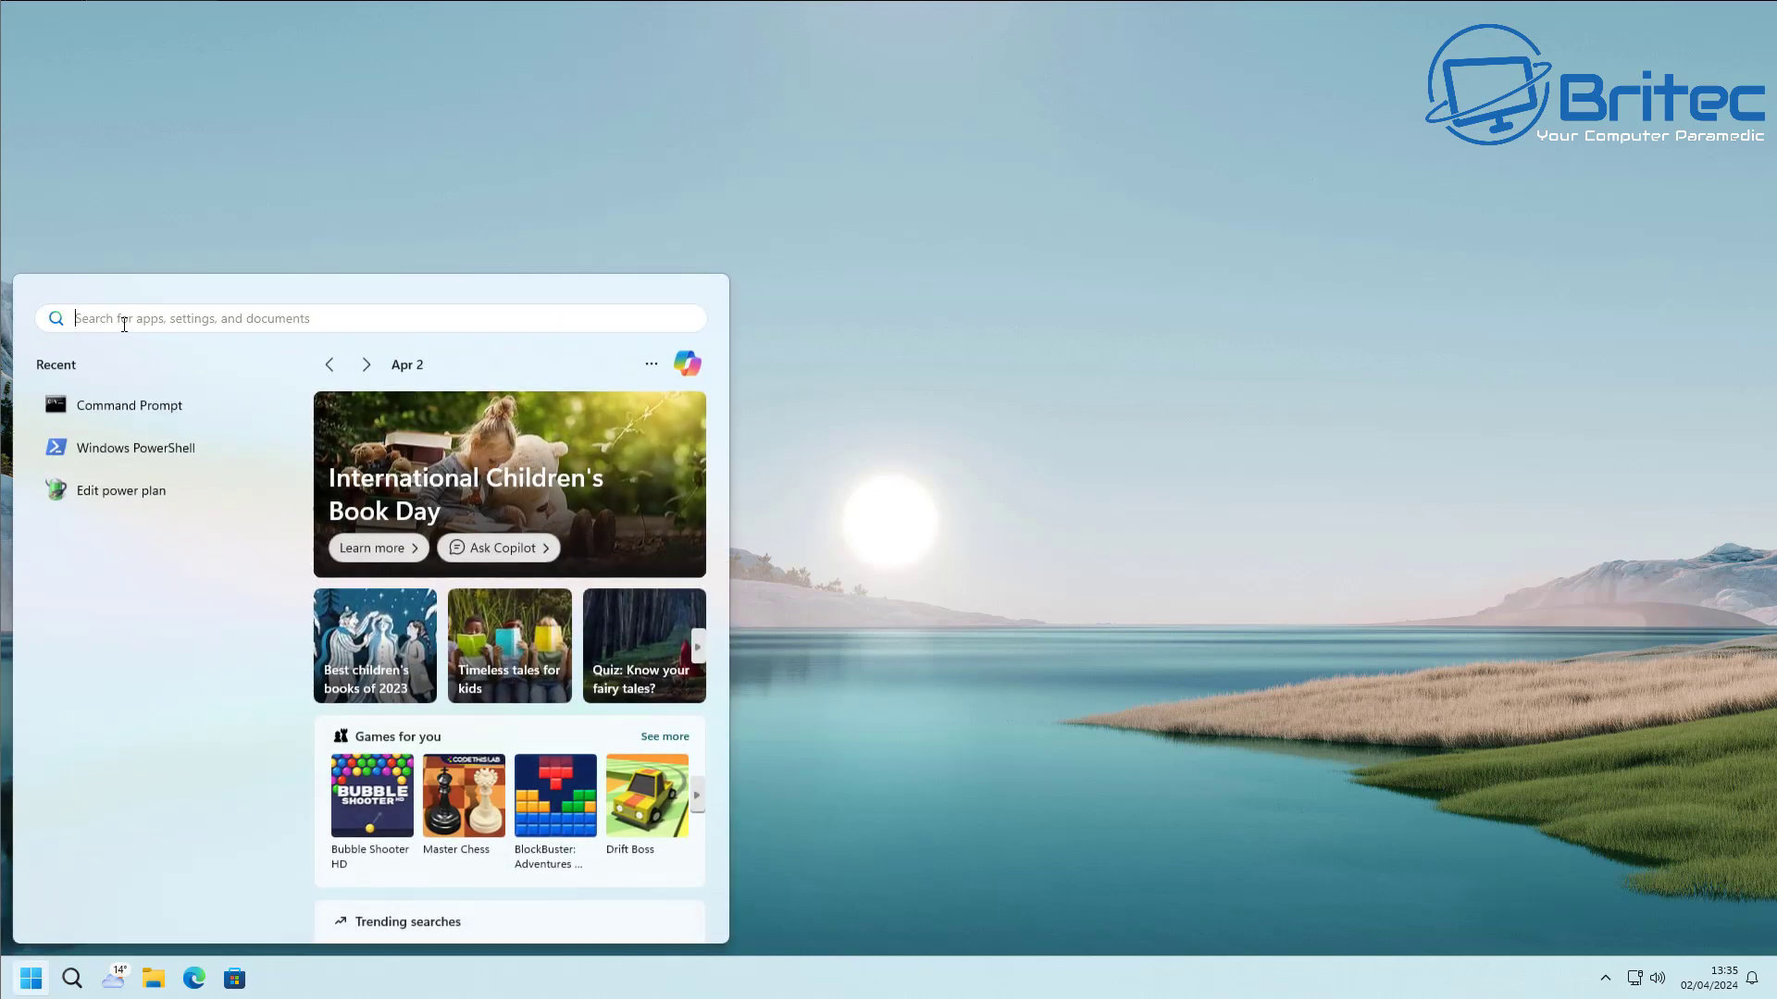
pyautogui.write('rege')
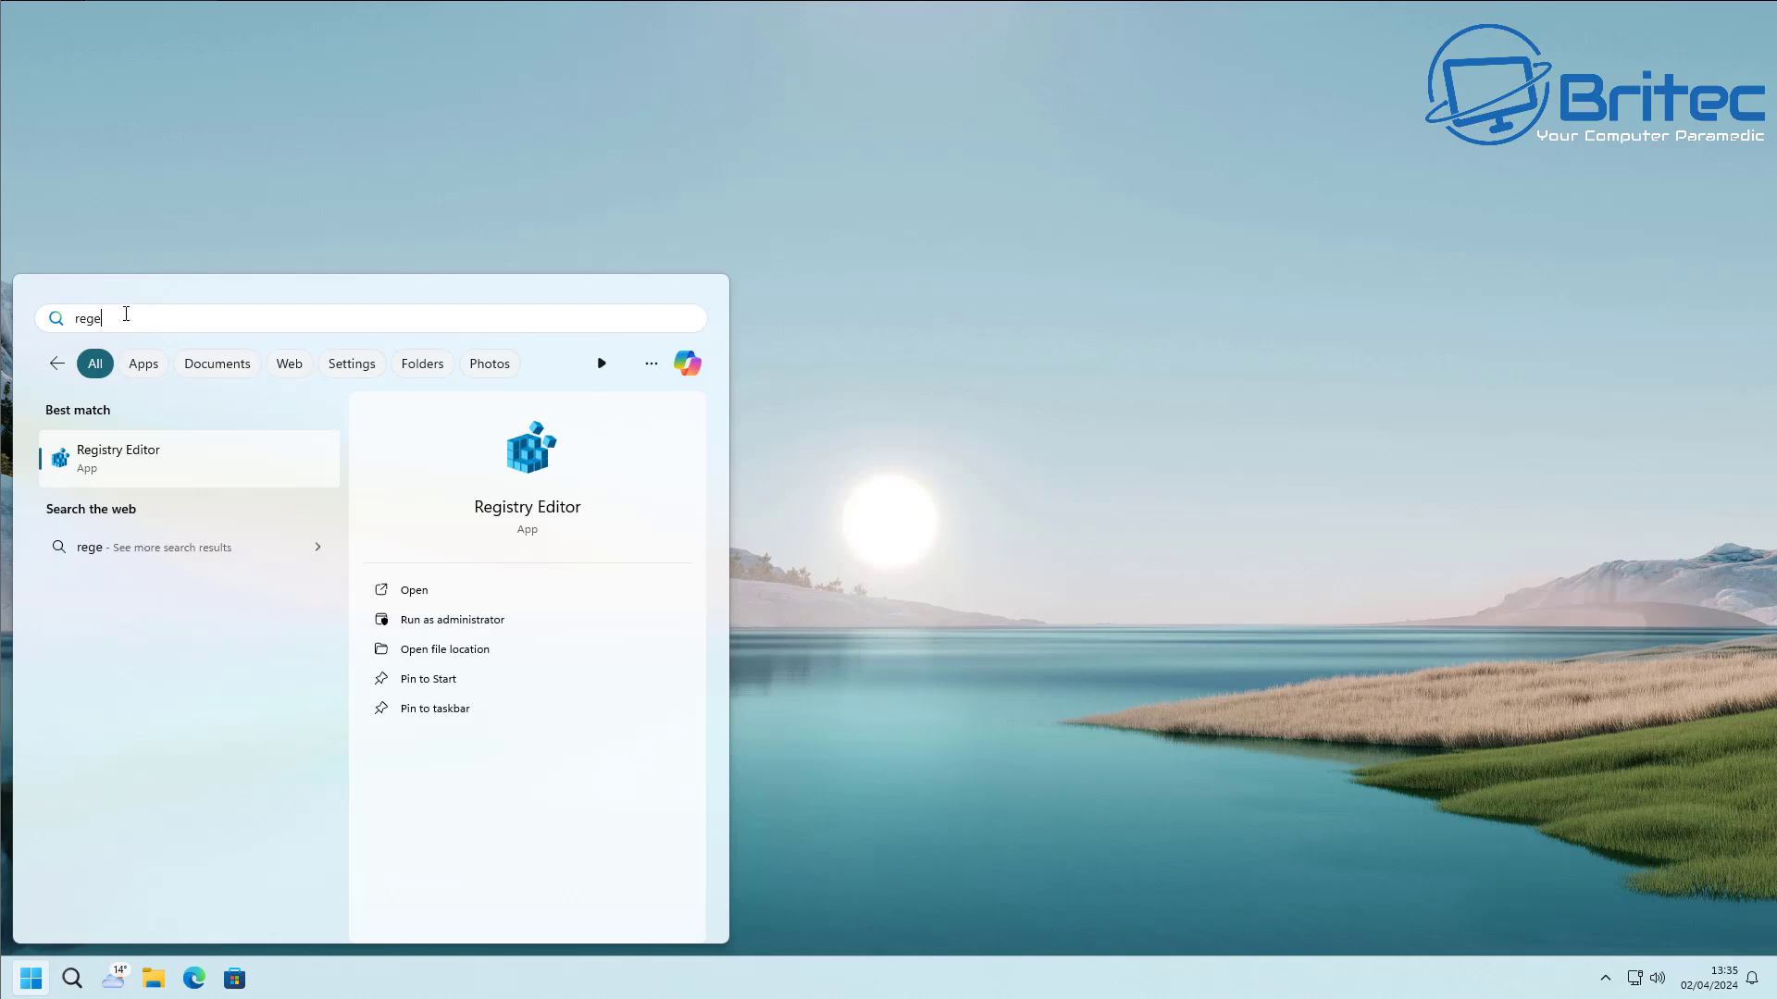
pyautogui.write('dit')
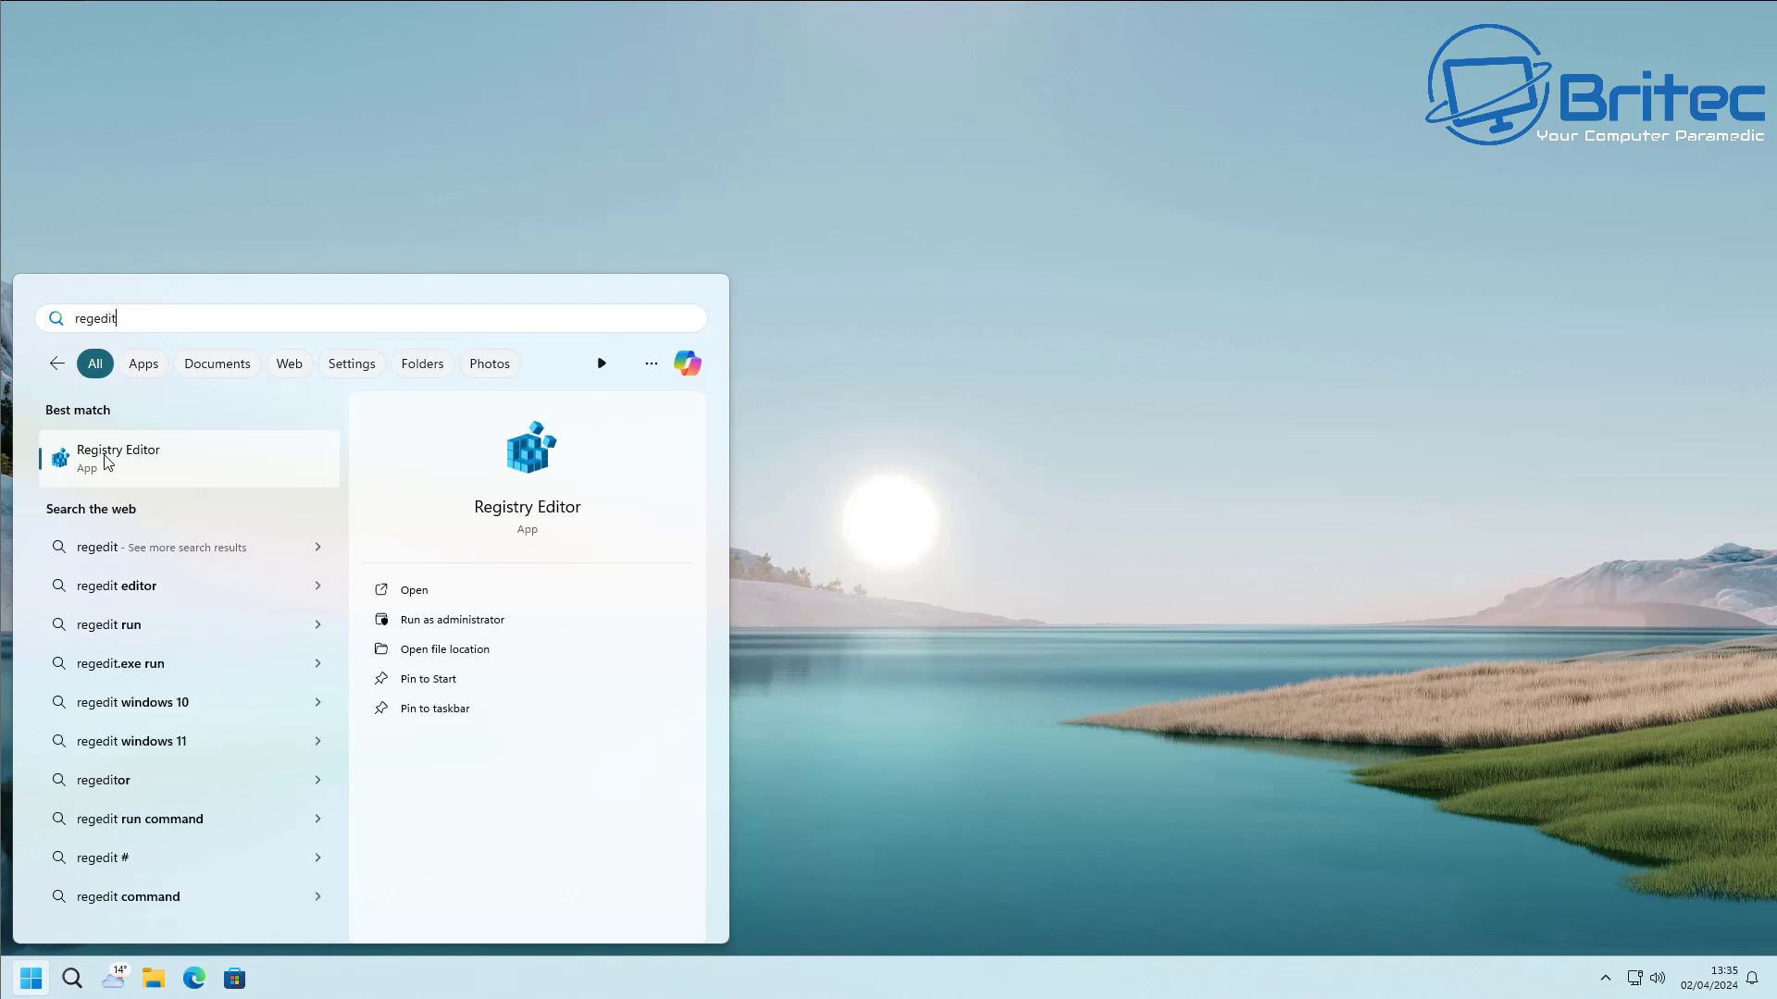
pyautogui.click(136, 453)
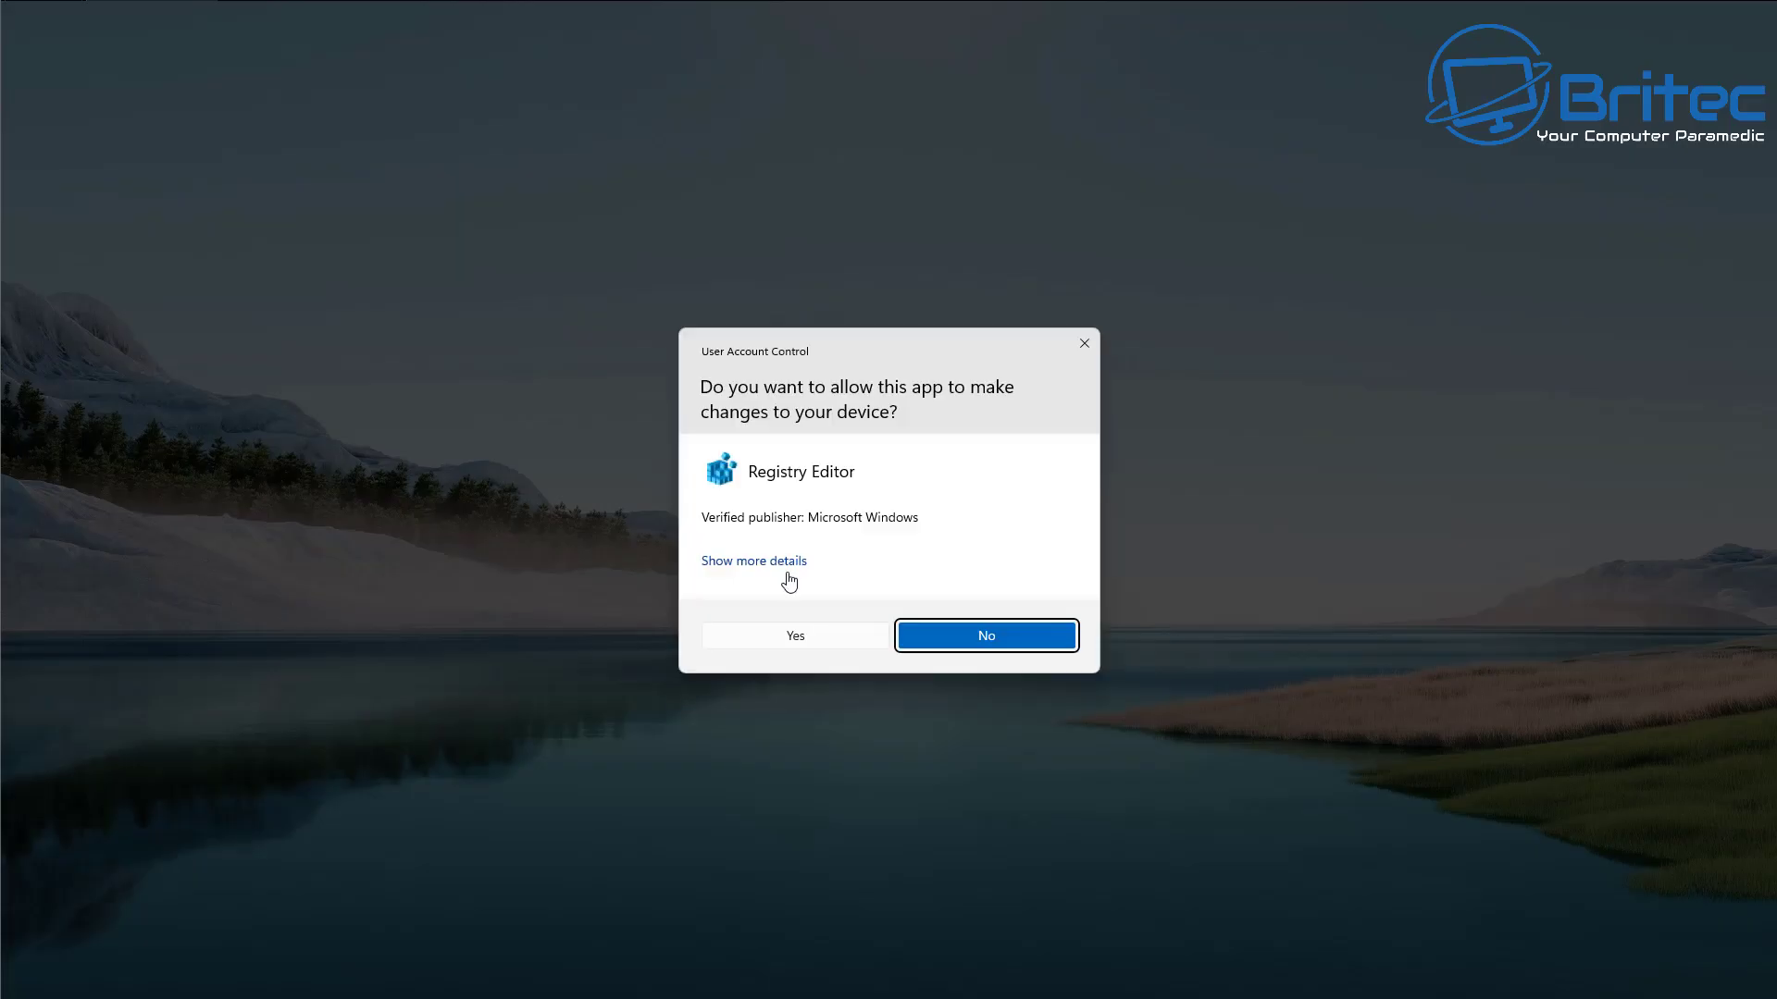
pyautogui.click(853, 640)
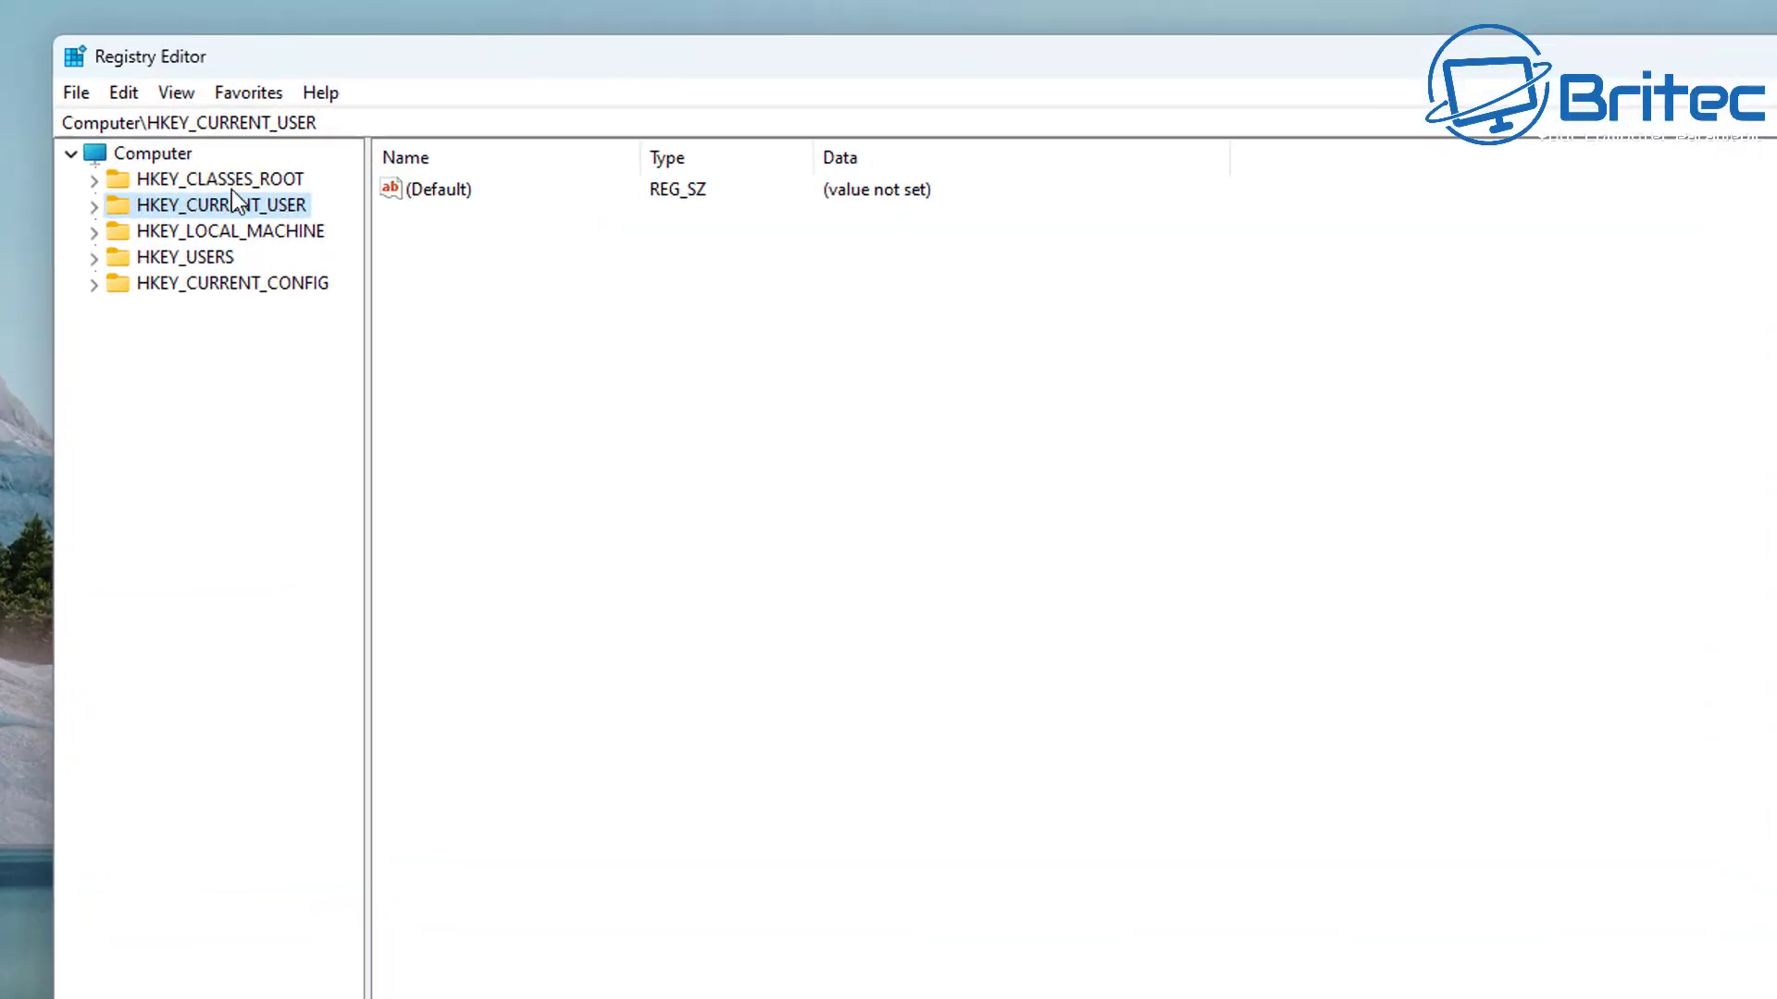
# - Expand HKEY_CLASSES_ROOT and select its AllFilesystemObjects key
pyautogui.click(271, 209)
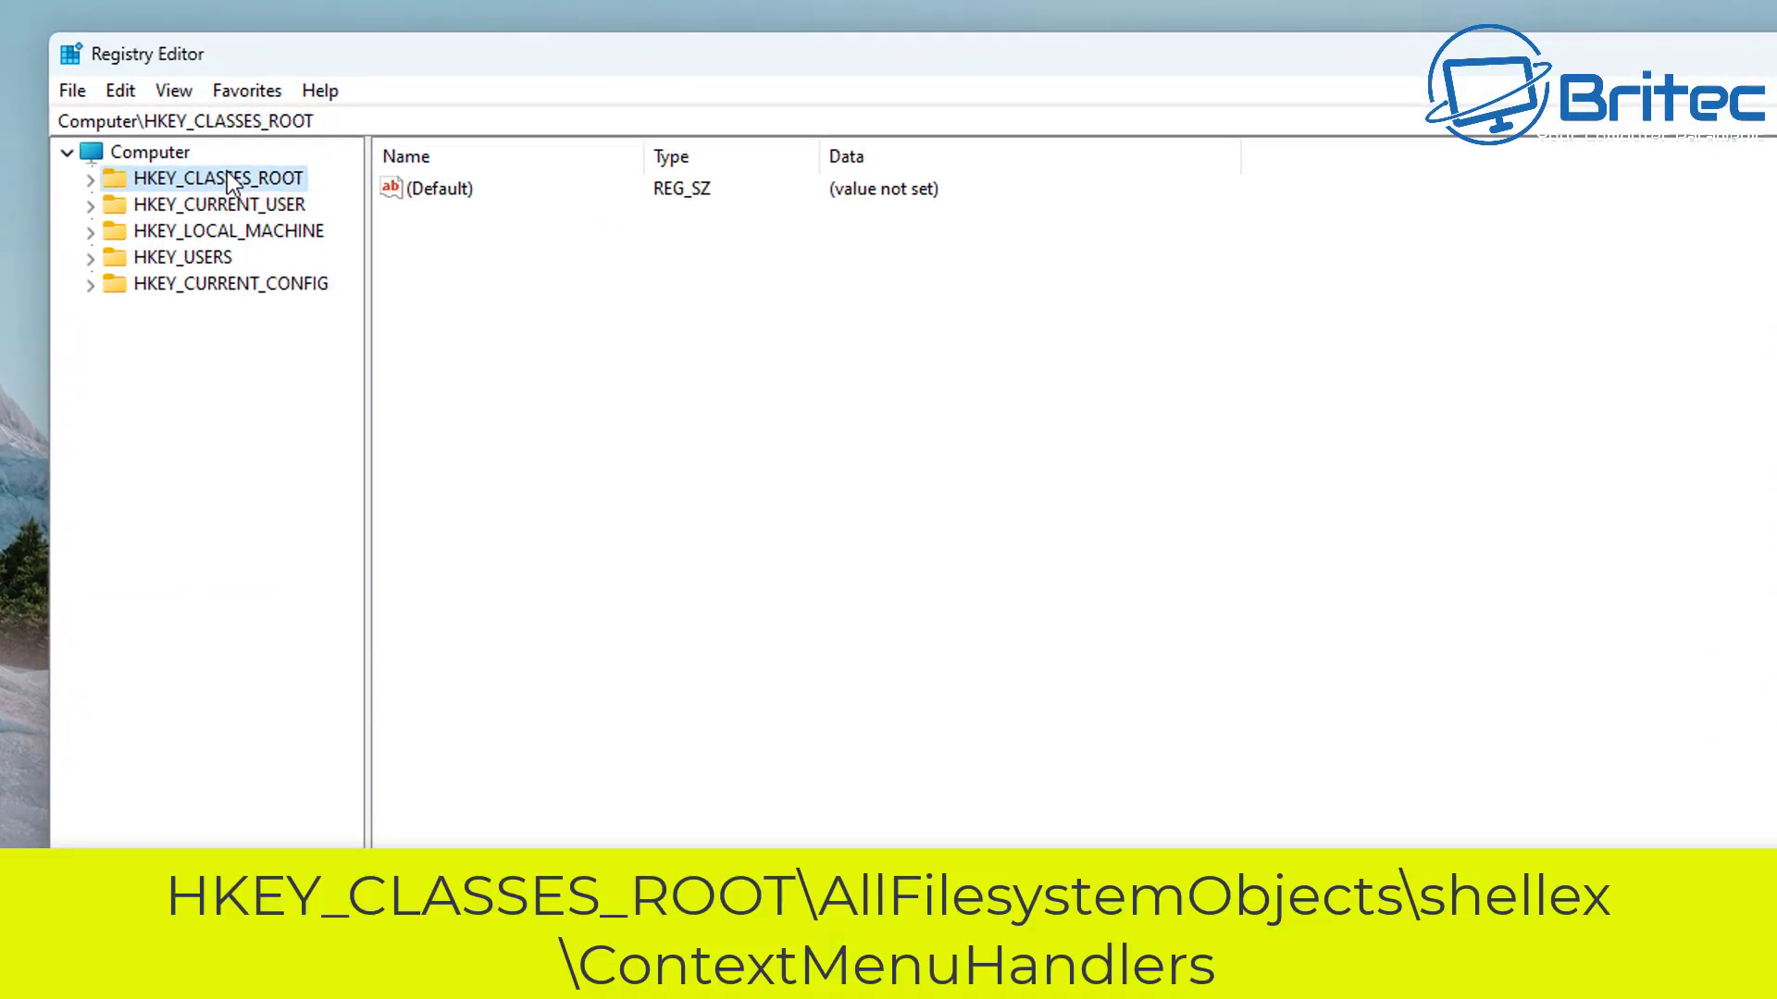
pyautogui.click(88, 178)
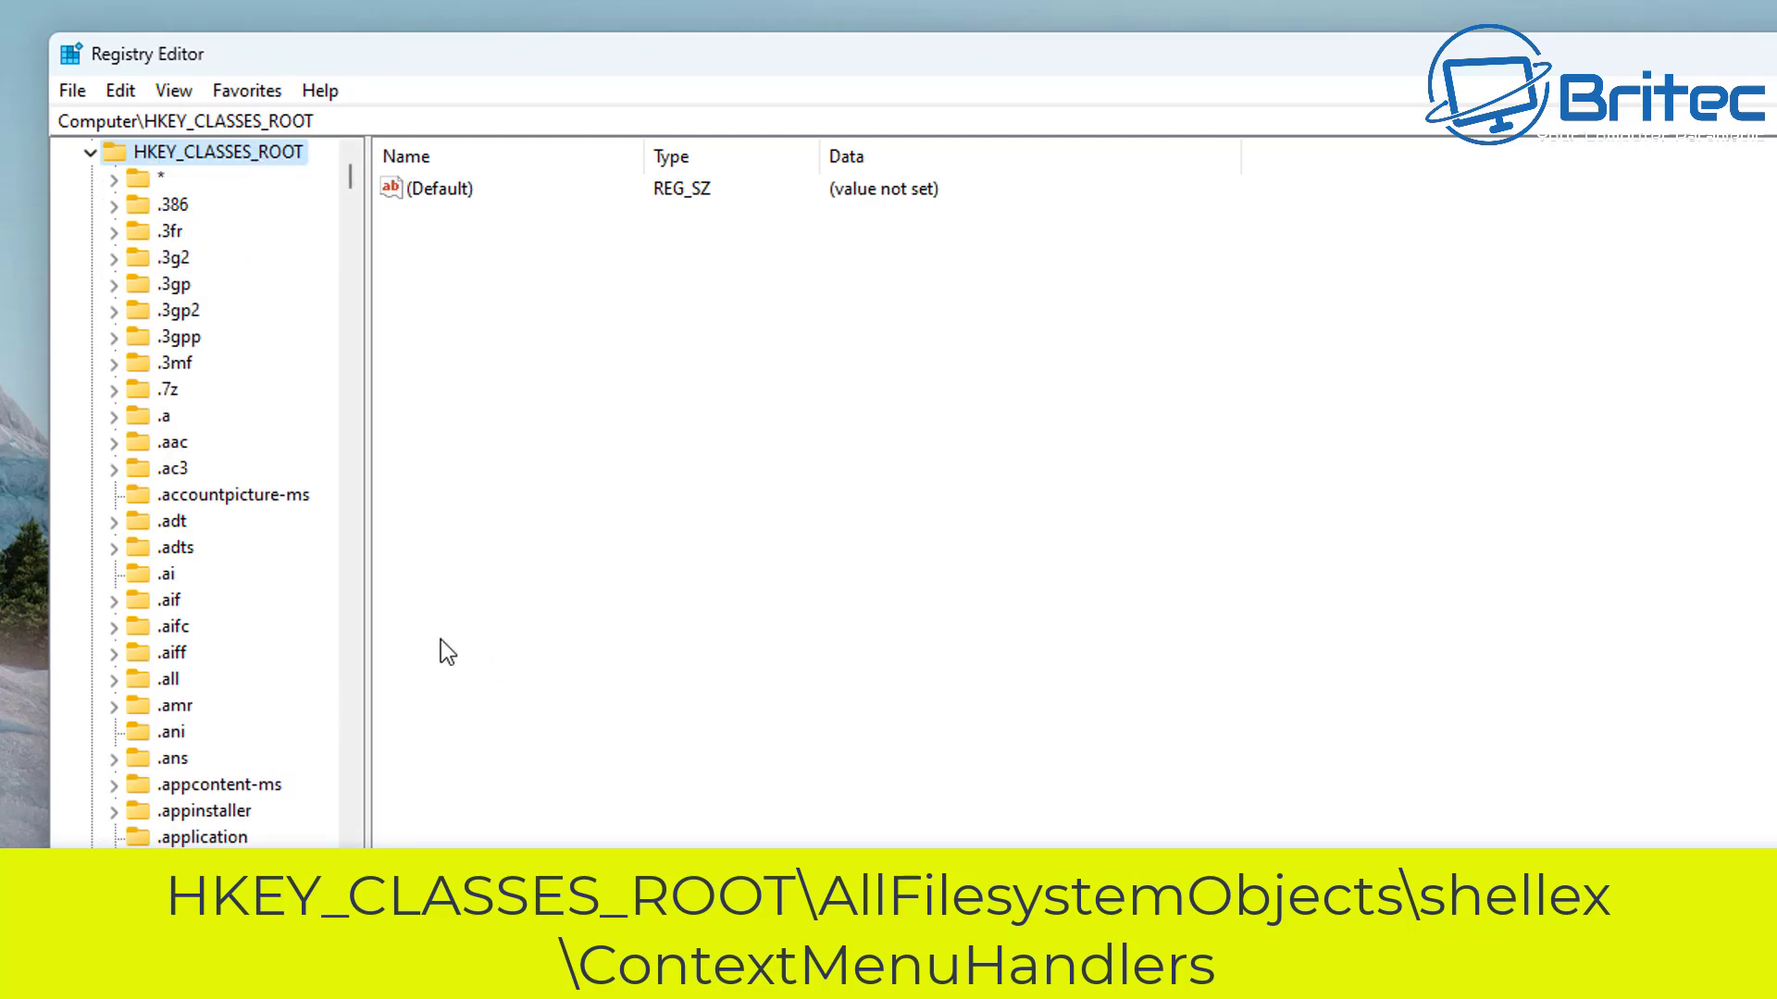
pyautogui.scroll(-3, 285, 583)
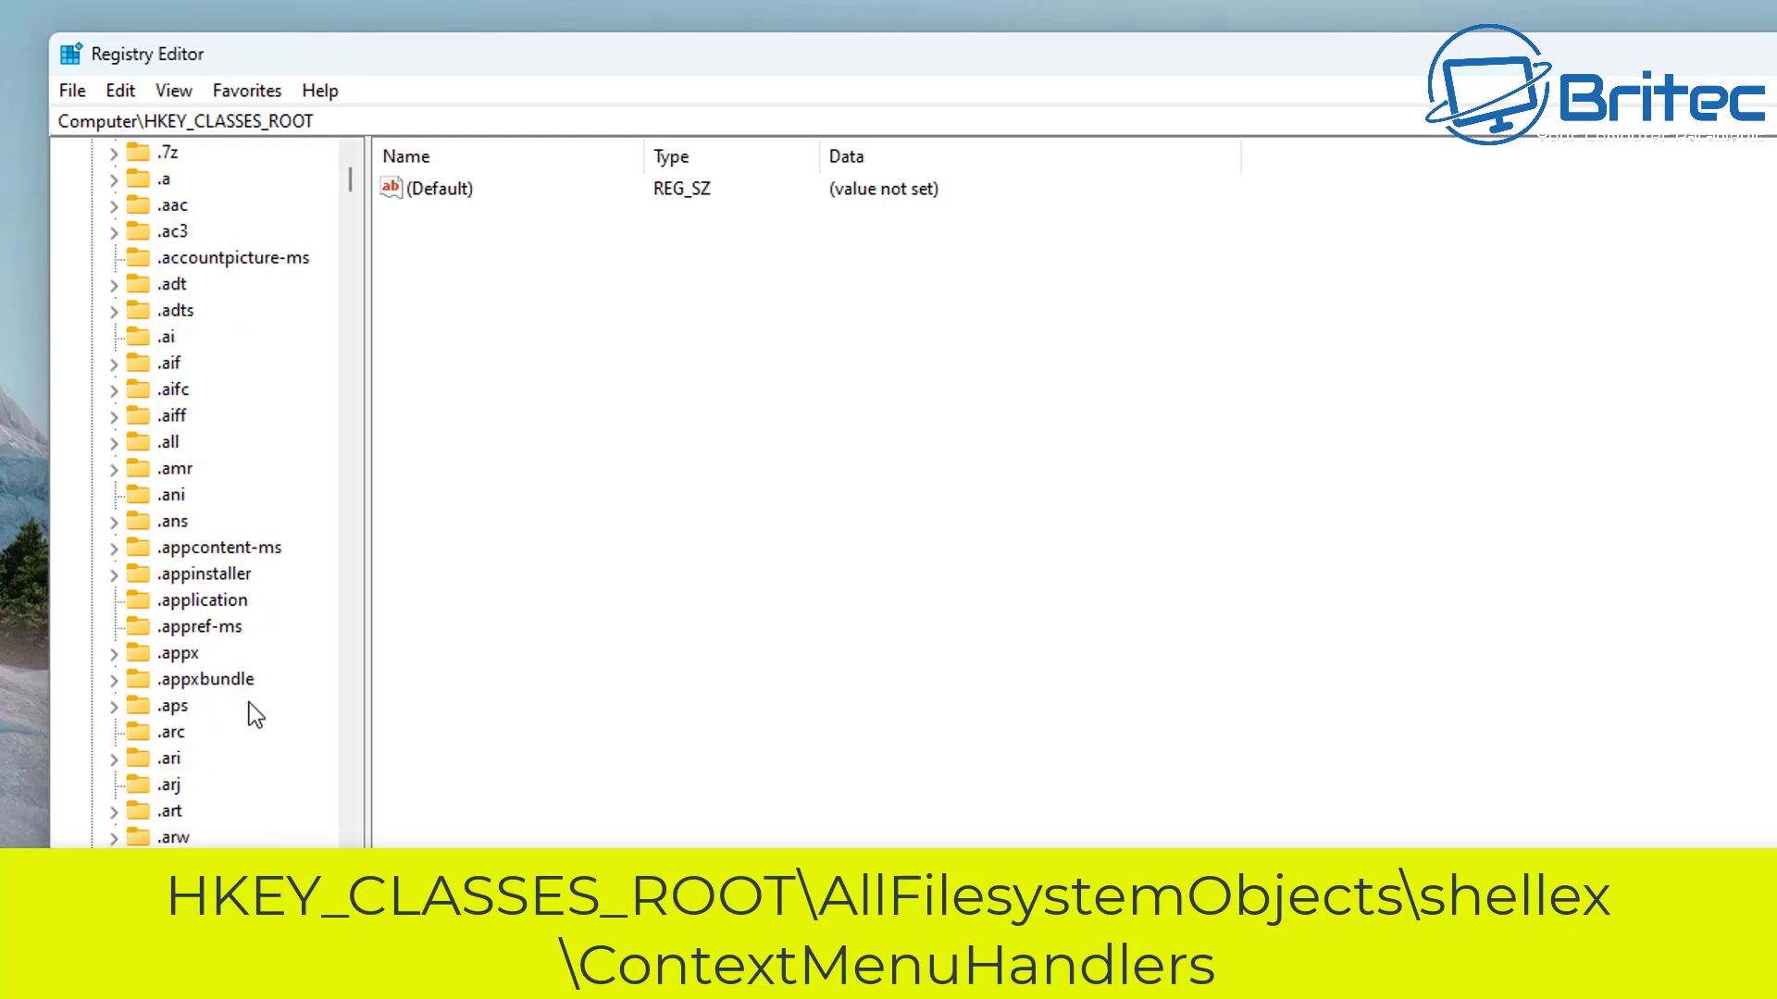
pyautogui.scroll(-20, 237, 701)
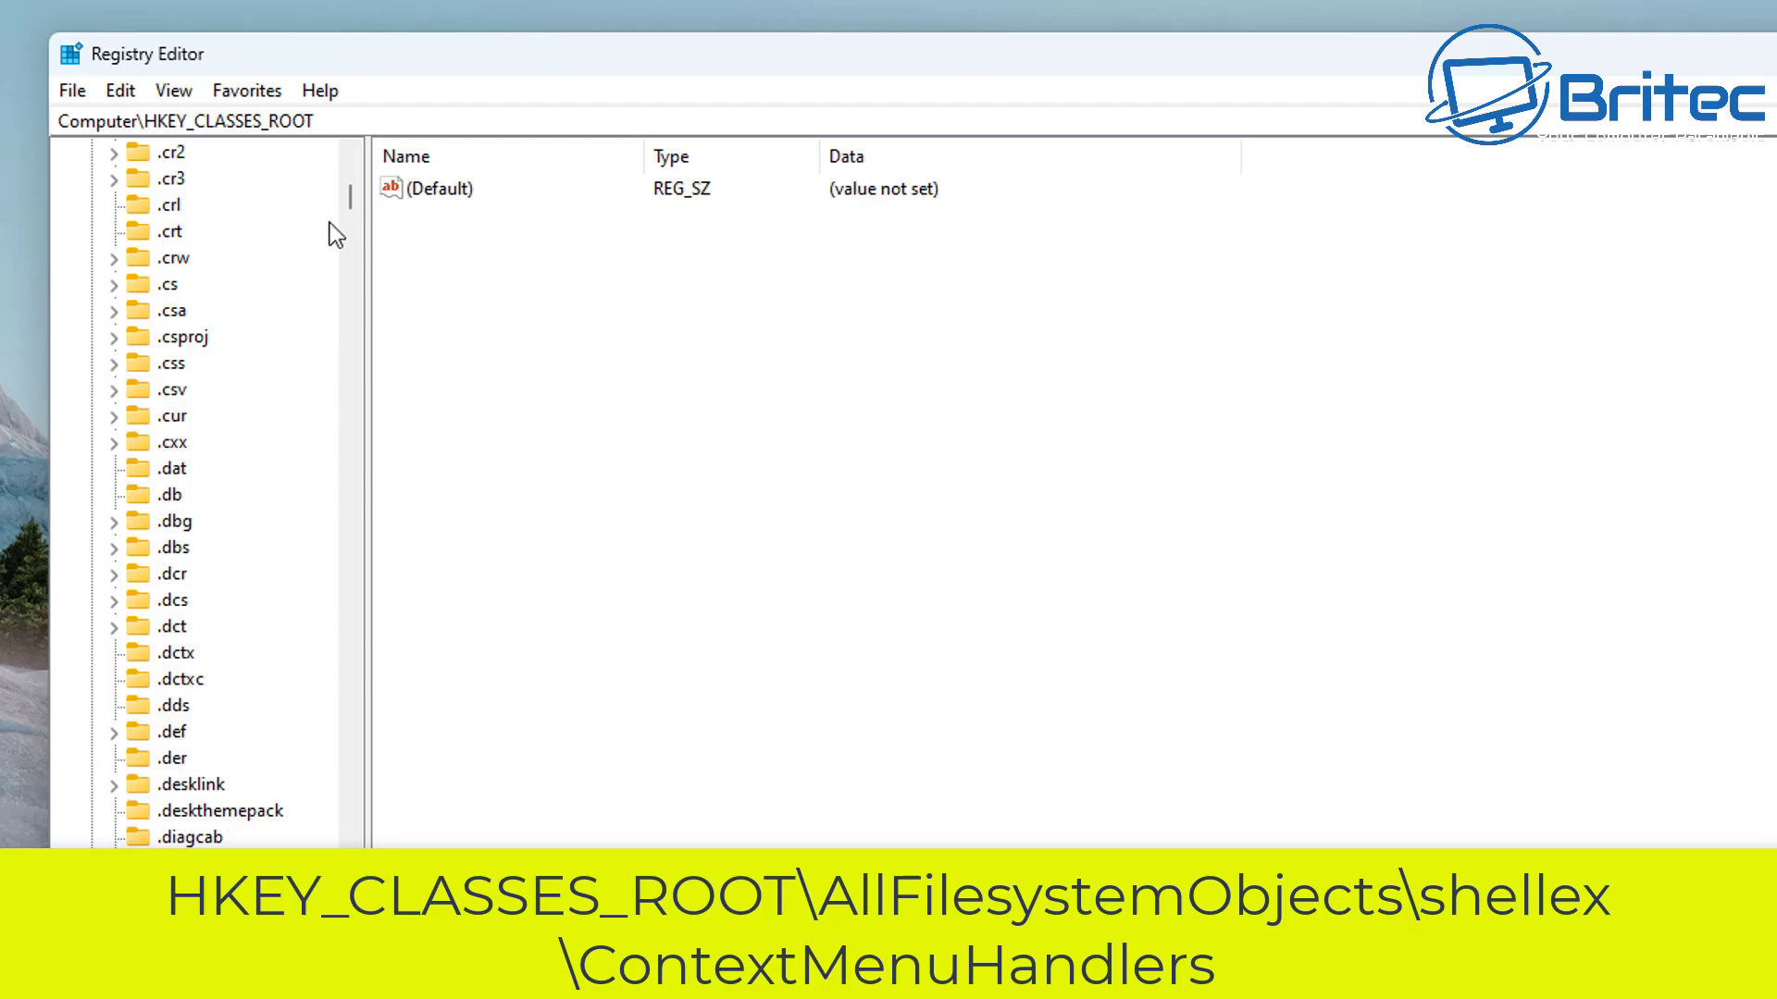
pyautogui.moveTo(358, 198); pyautogui.dragTo(371, 312)
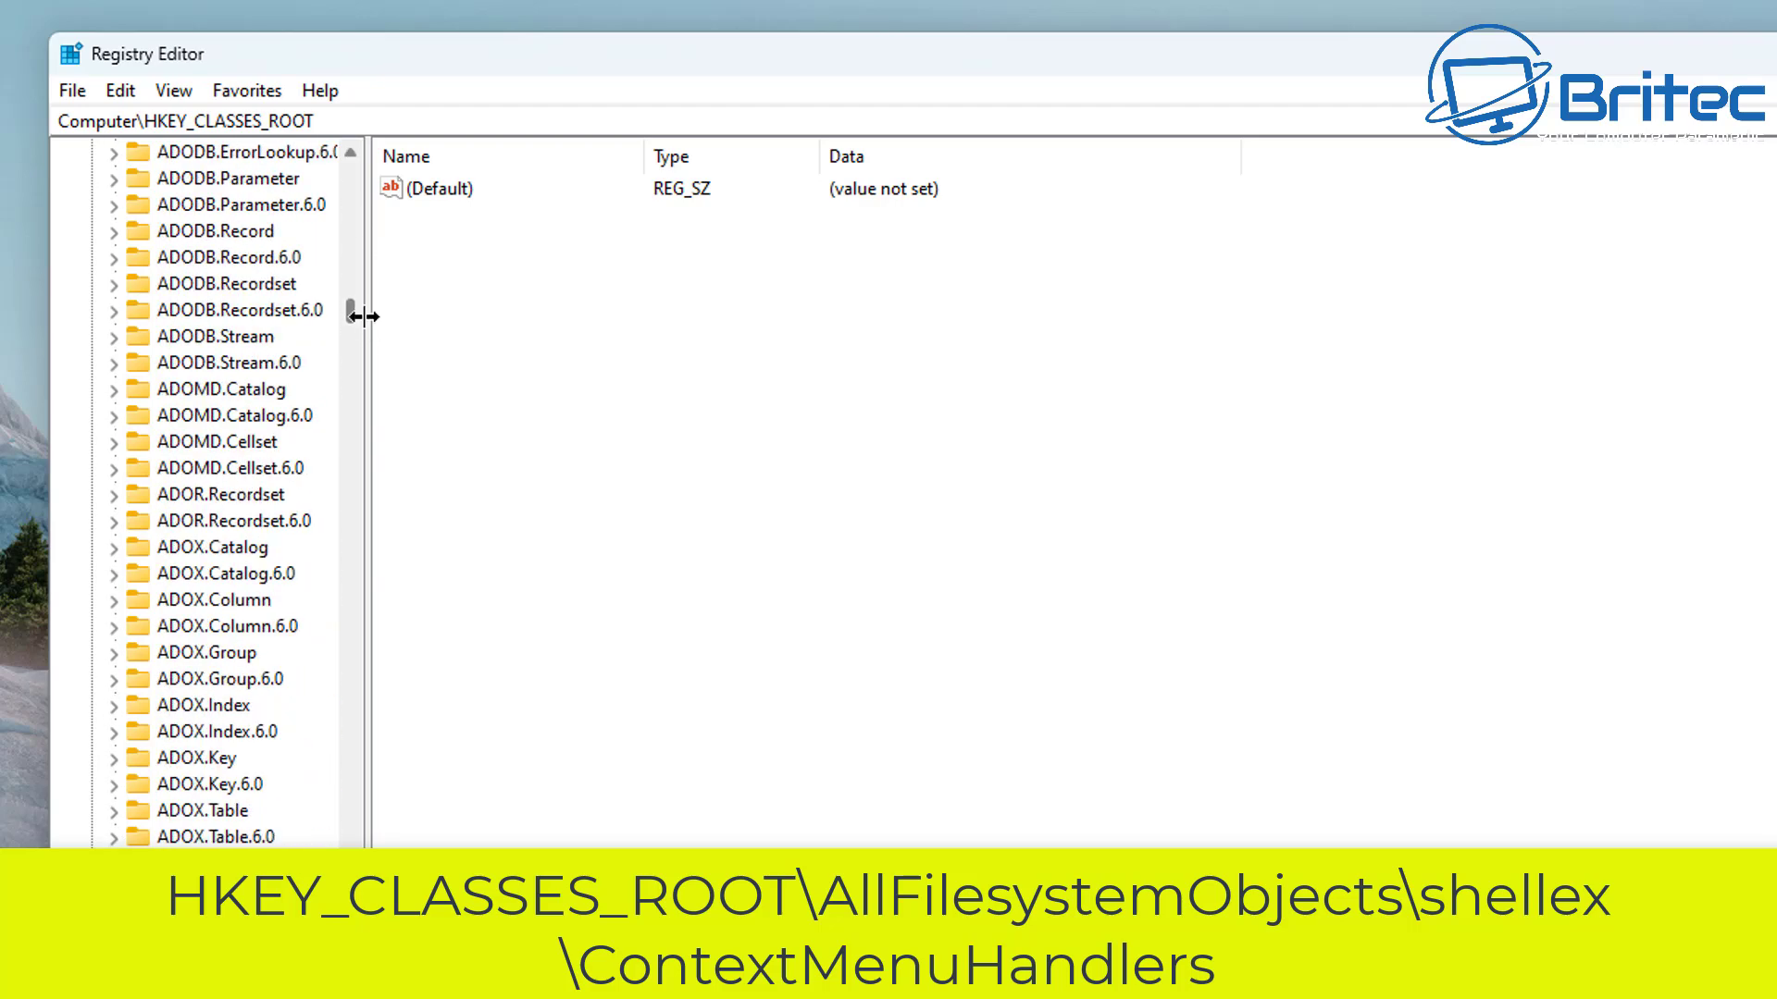
pyautogui.scroll(10, 285, 468)
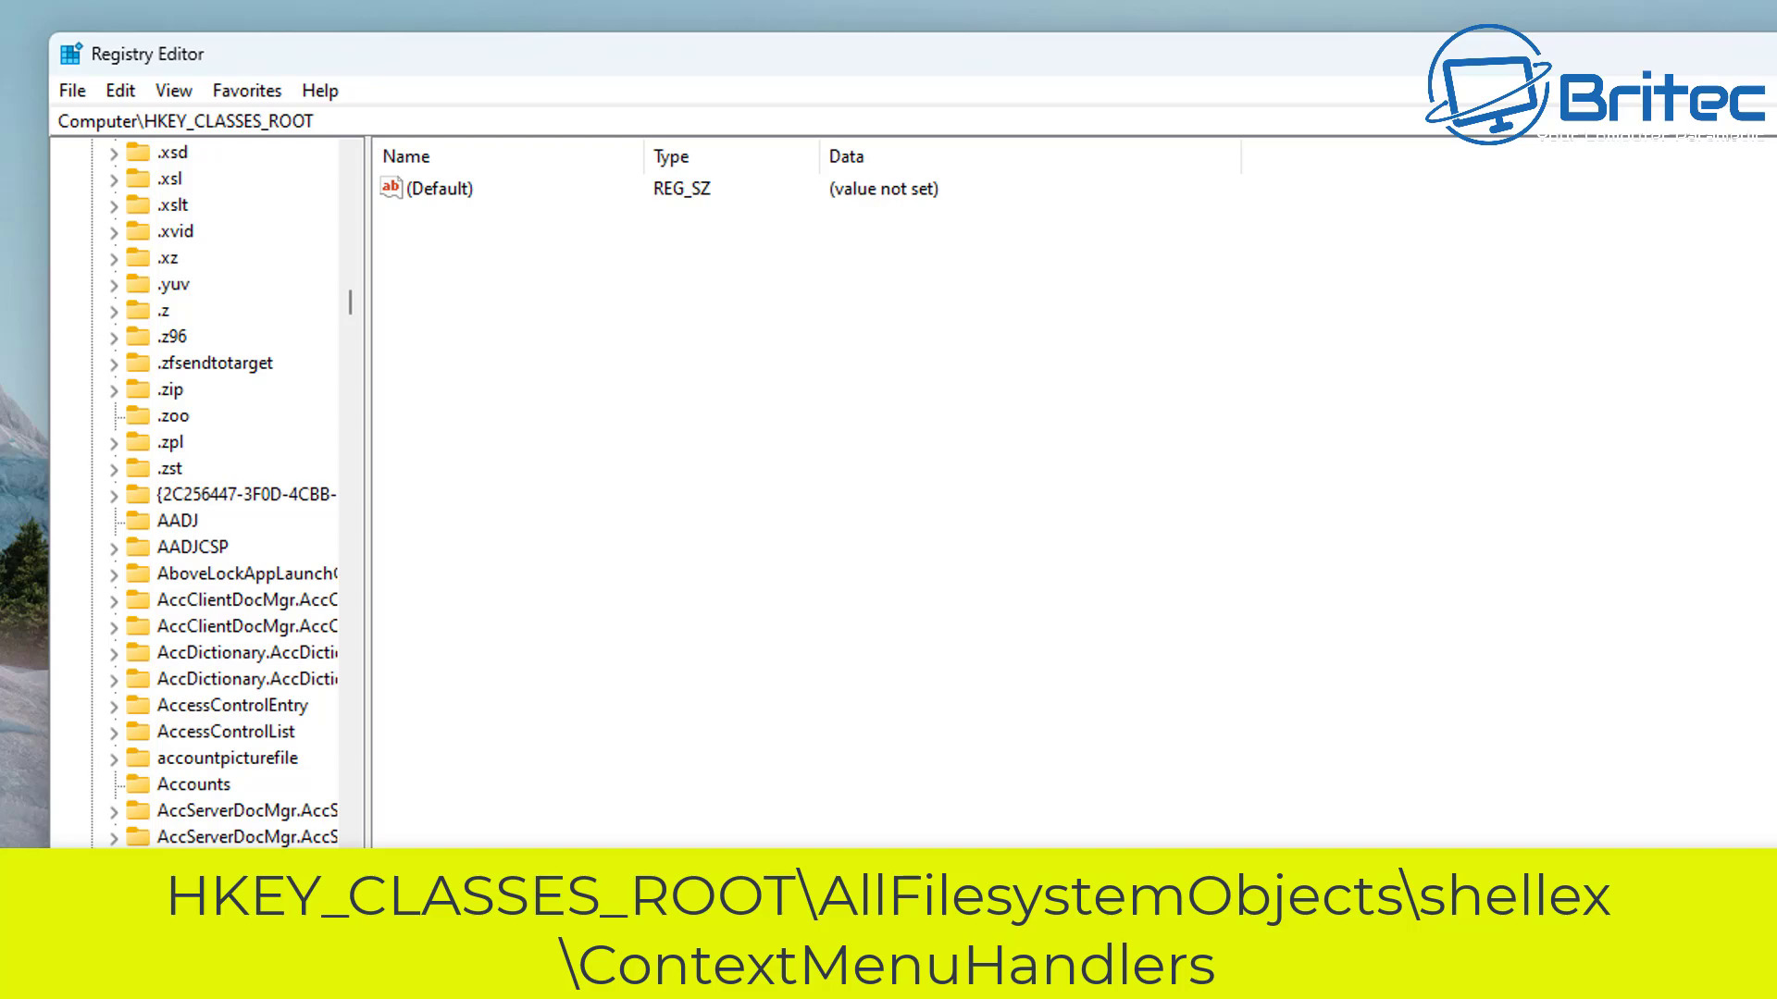
pyautogui.scroll(-19, 241, 795)
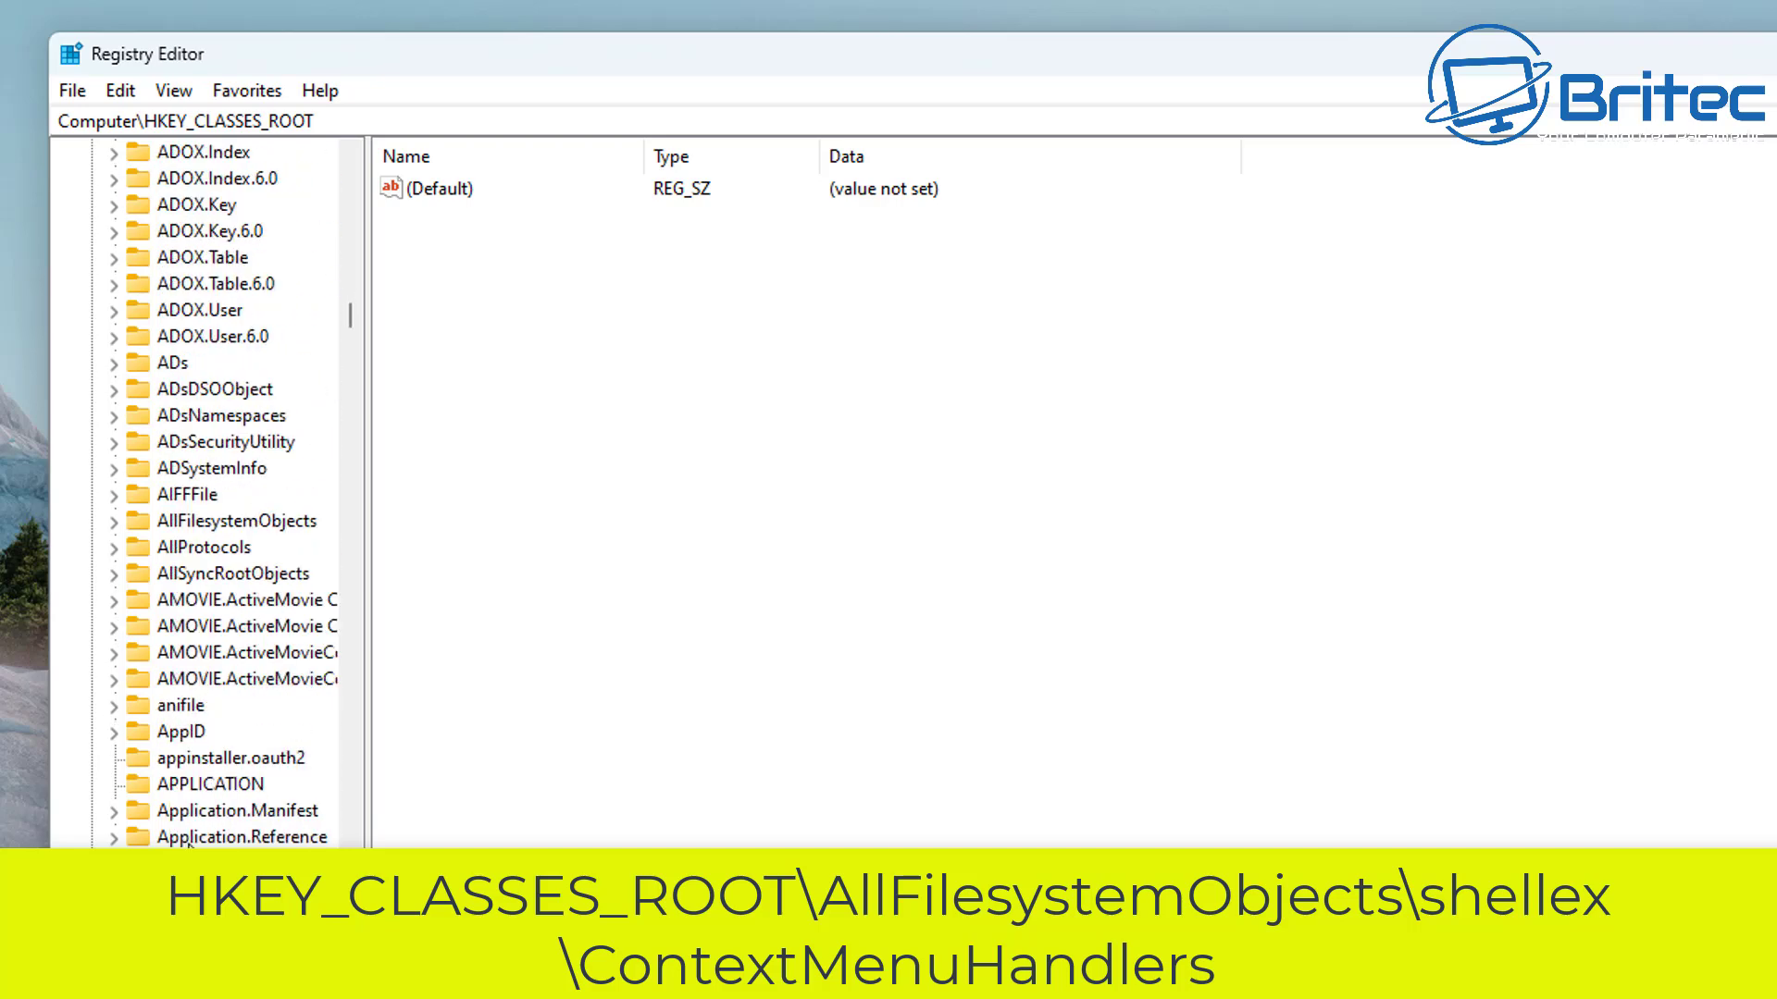
pyautogui.click(207, 521)
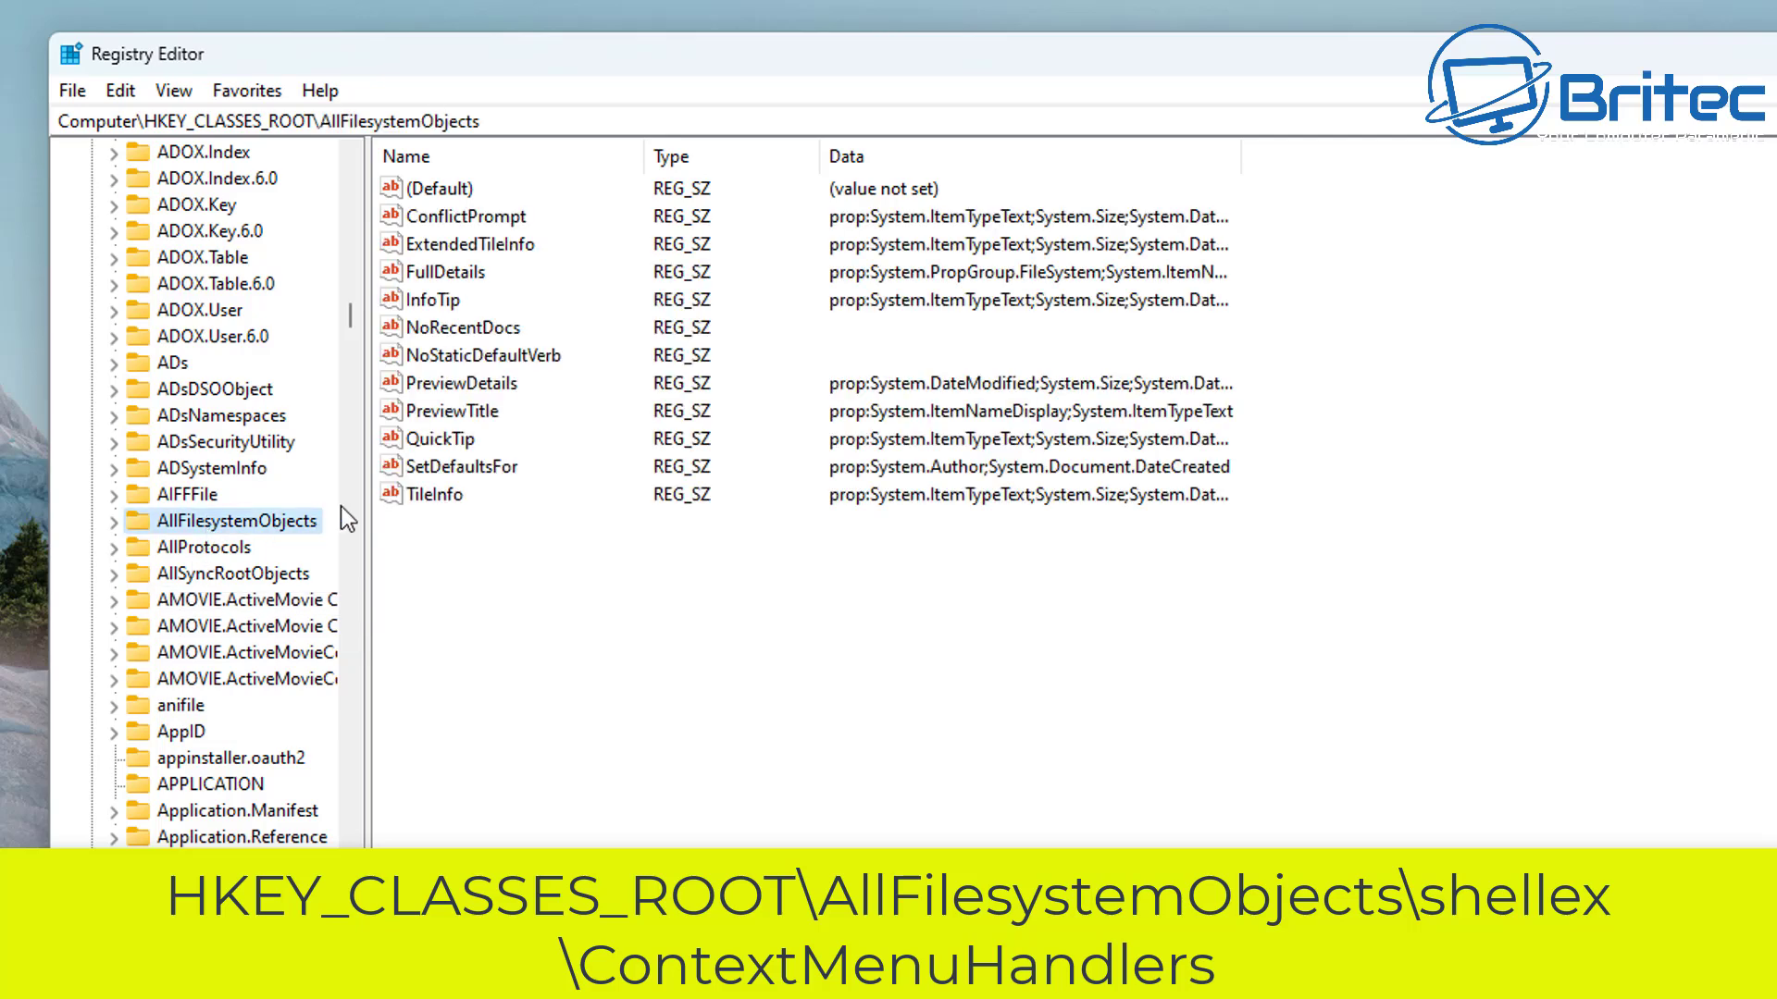
# - Widen the key tree, expand AllFilesystemObjects and shellex, and select ContextMenuHandlers
pyautogui.moveTo(368, 505); pyautogui.dragTo(522, 505)
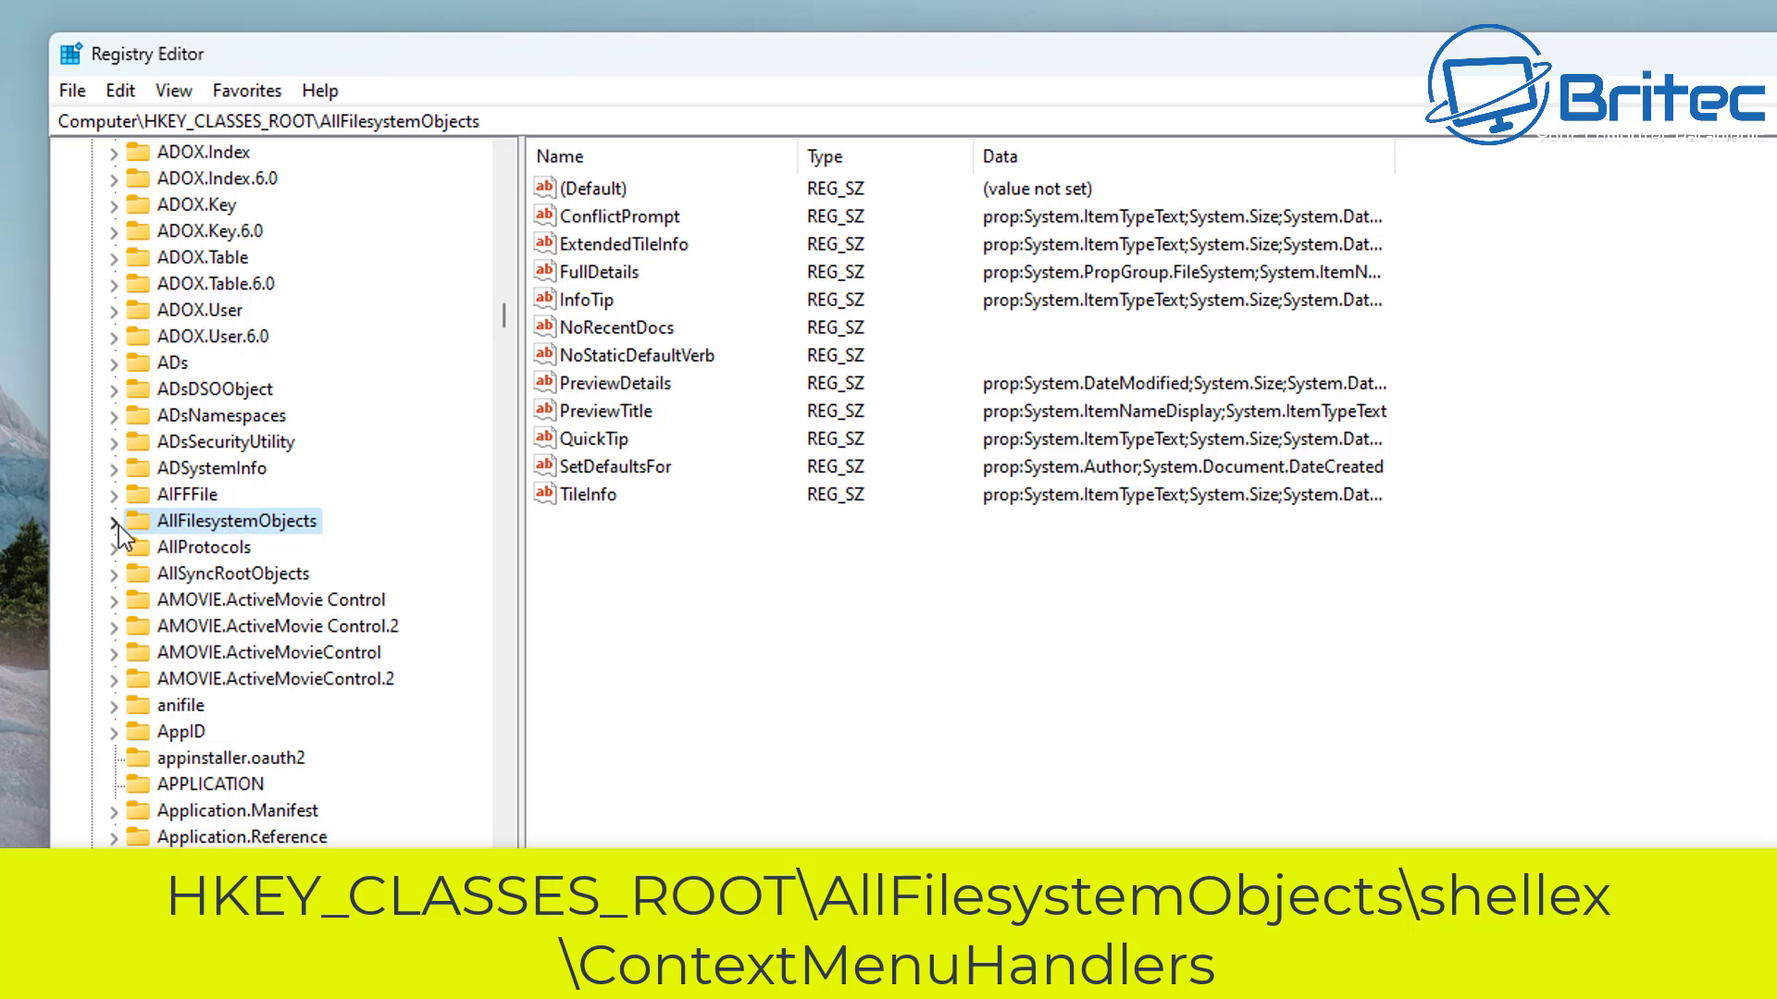
pyautogui.click(114, 522)
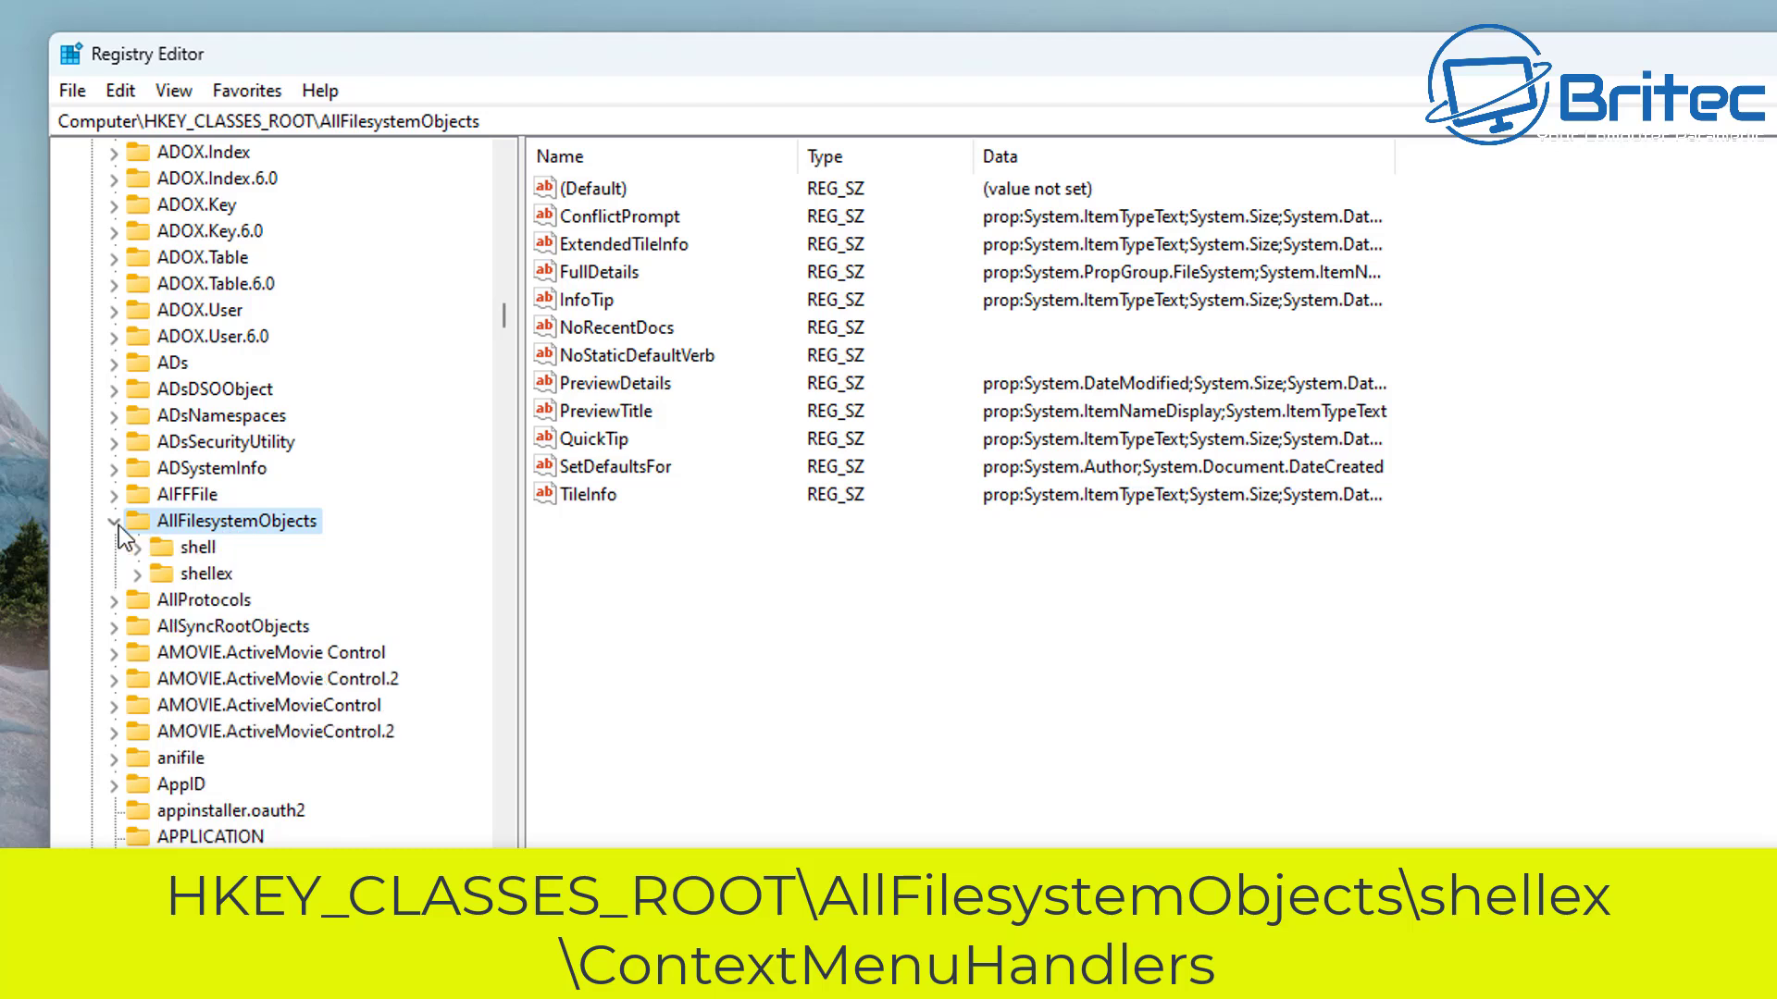
pyautogui.click(222, 572)
pyautogui.click(138, 575)
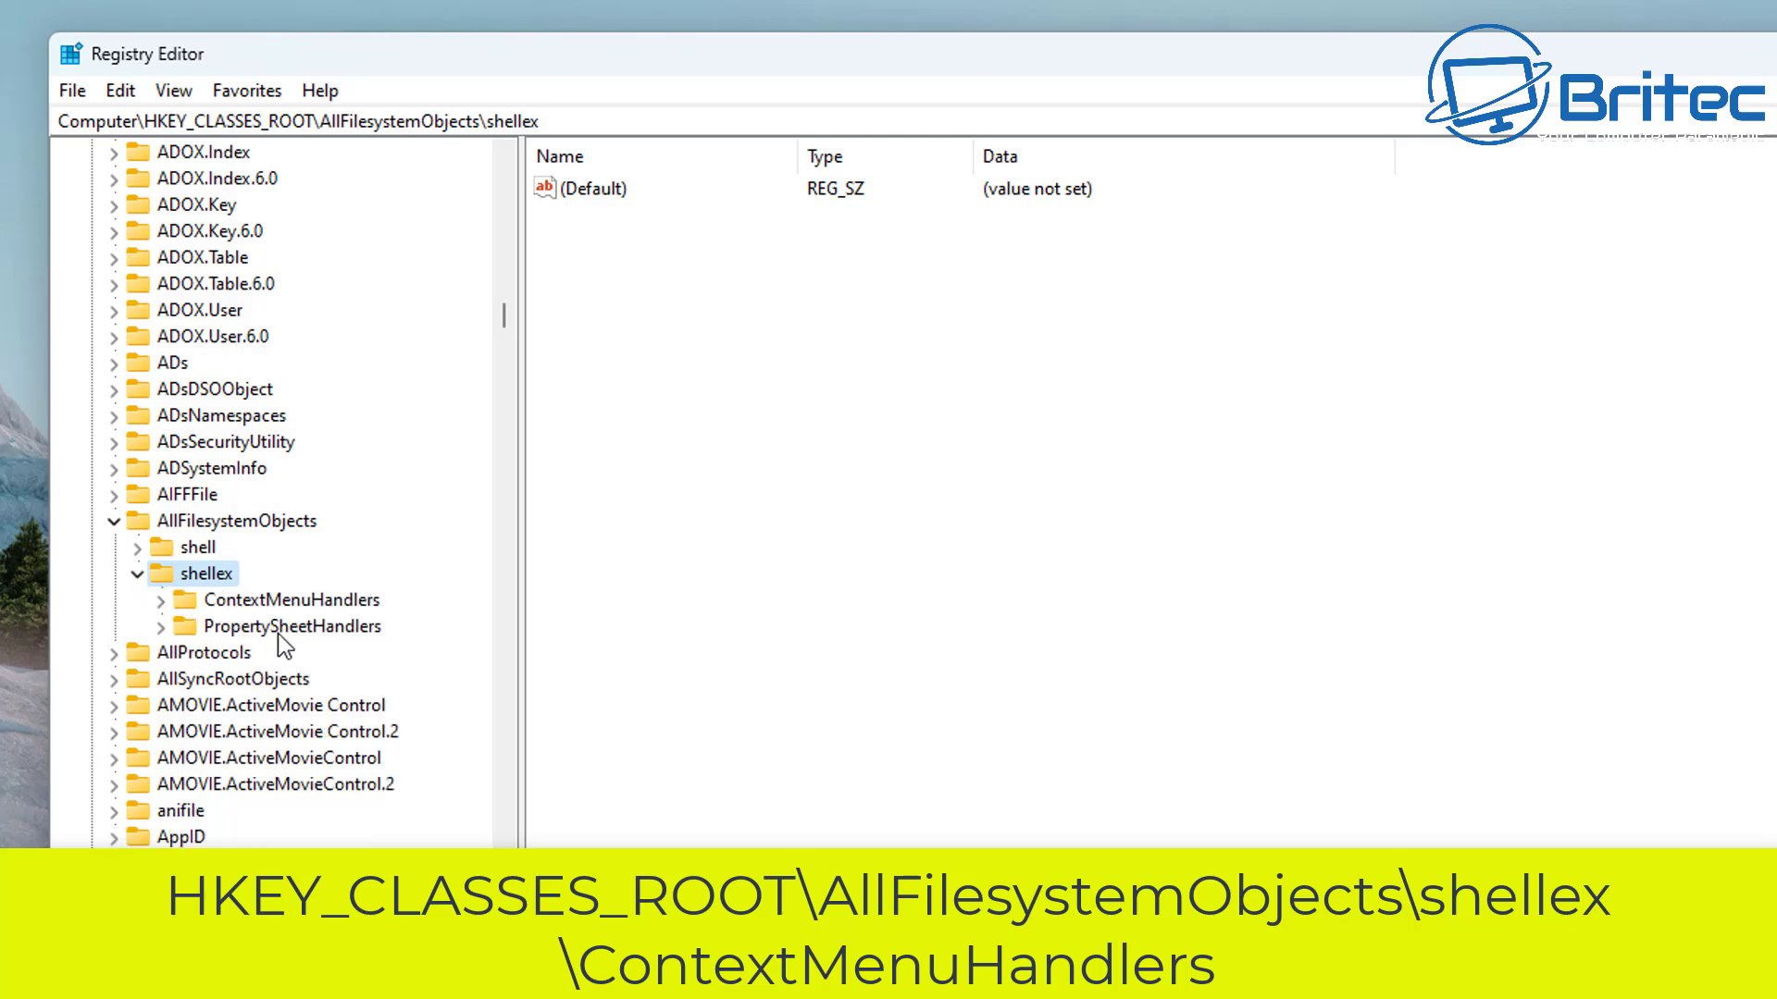
pyautogui.click(292, 603)
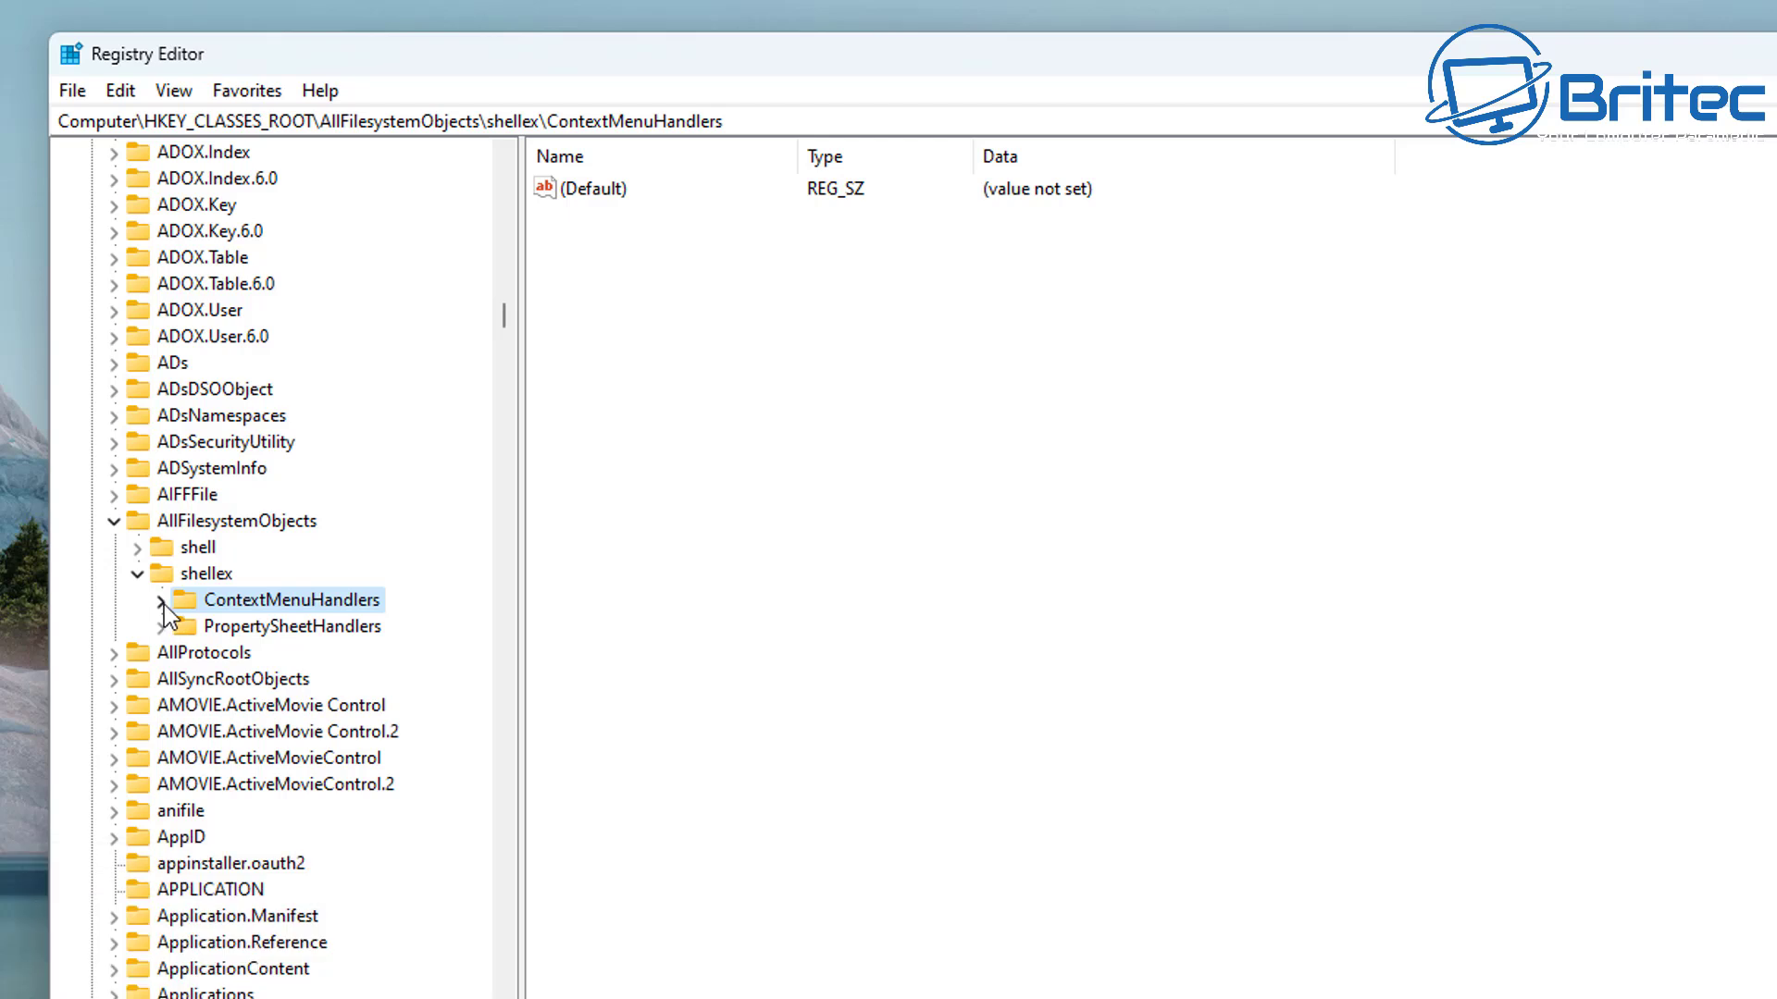
# - Create a ContextMenuHandlers subkey named {C2FBB631-2971-11d1-A18C-00C04FD75D13} for Move to Folder
pyautogui.click(162, 602)
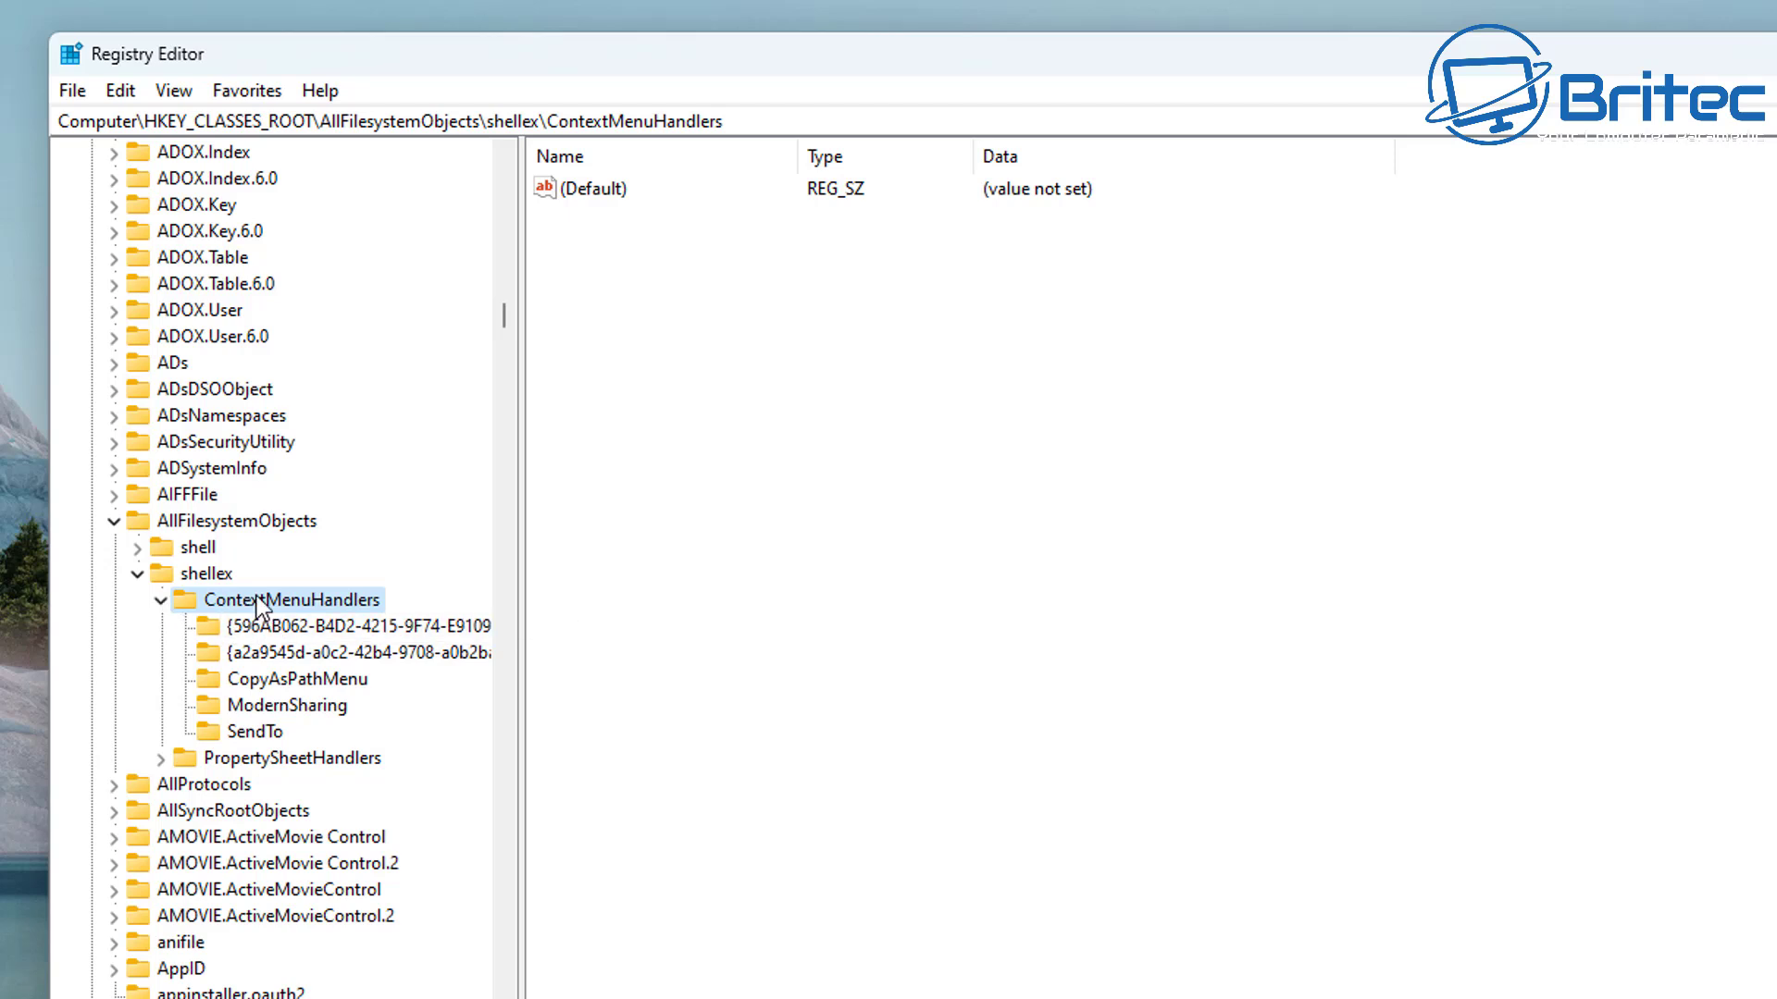
pyautogui.rightClick(366, 602)
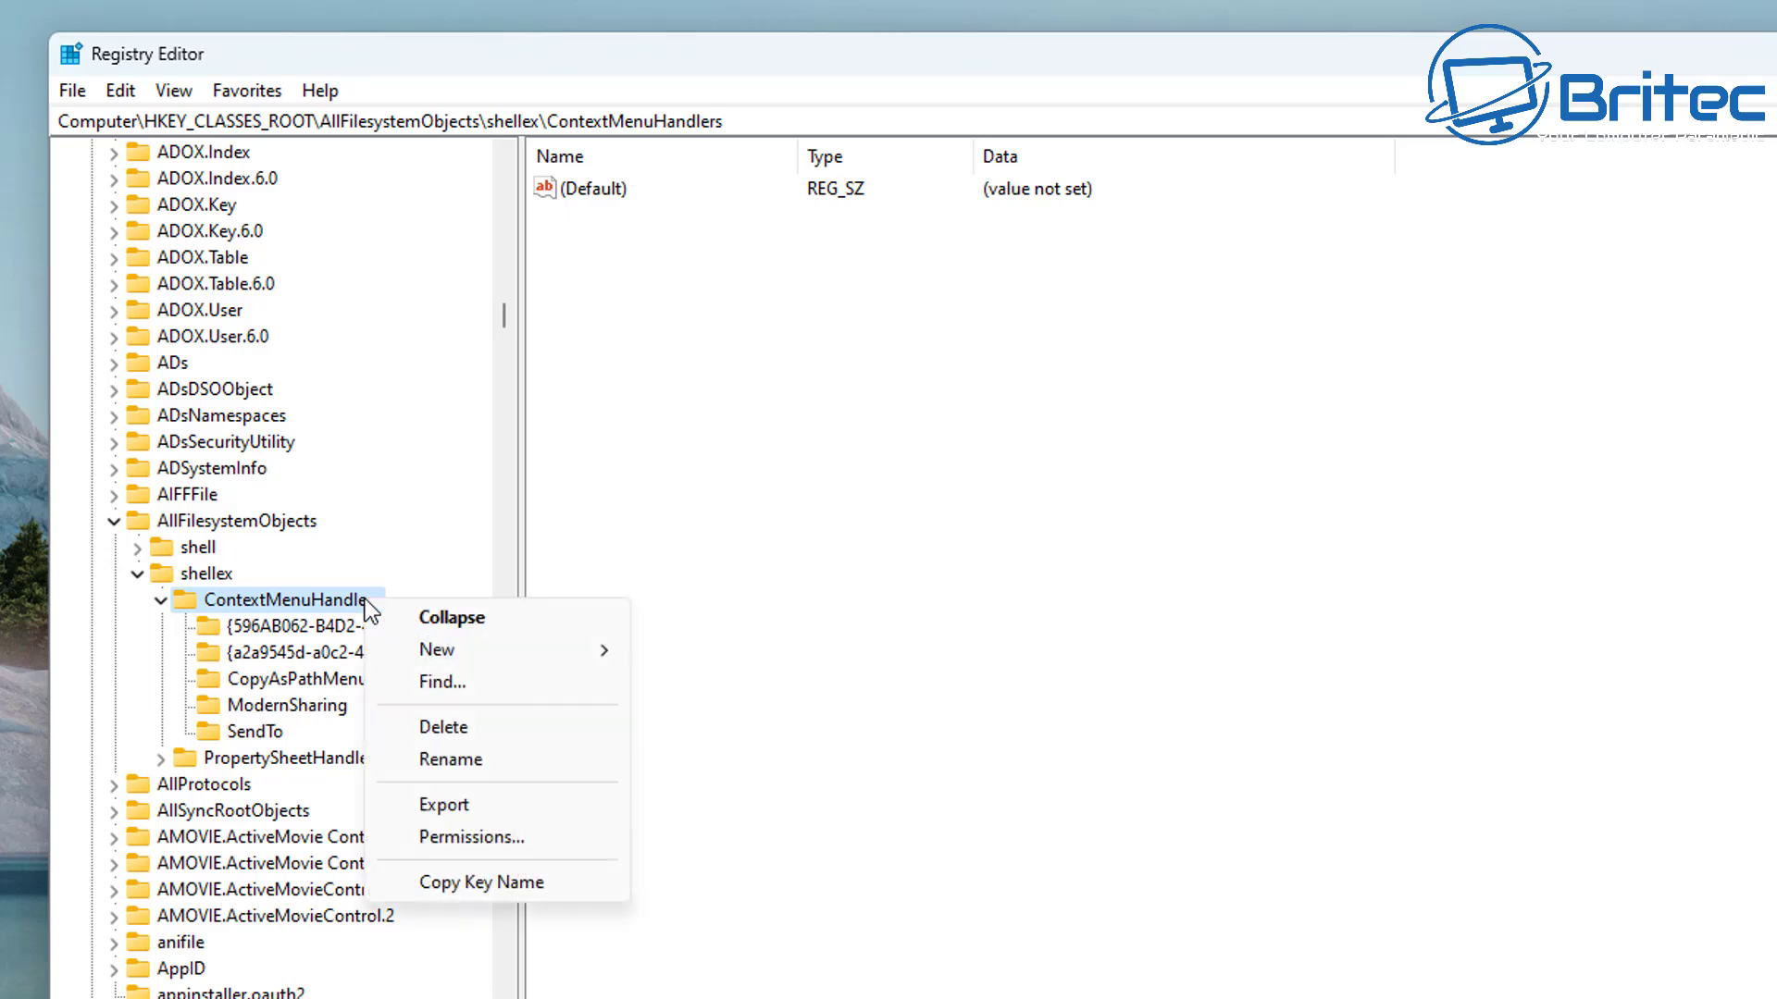
pyautogui.moveTo(495, 648)
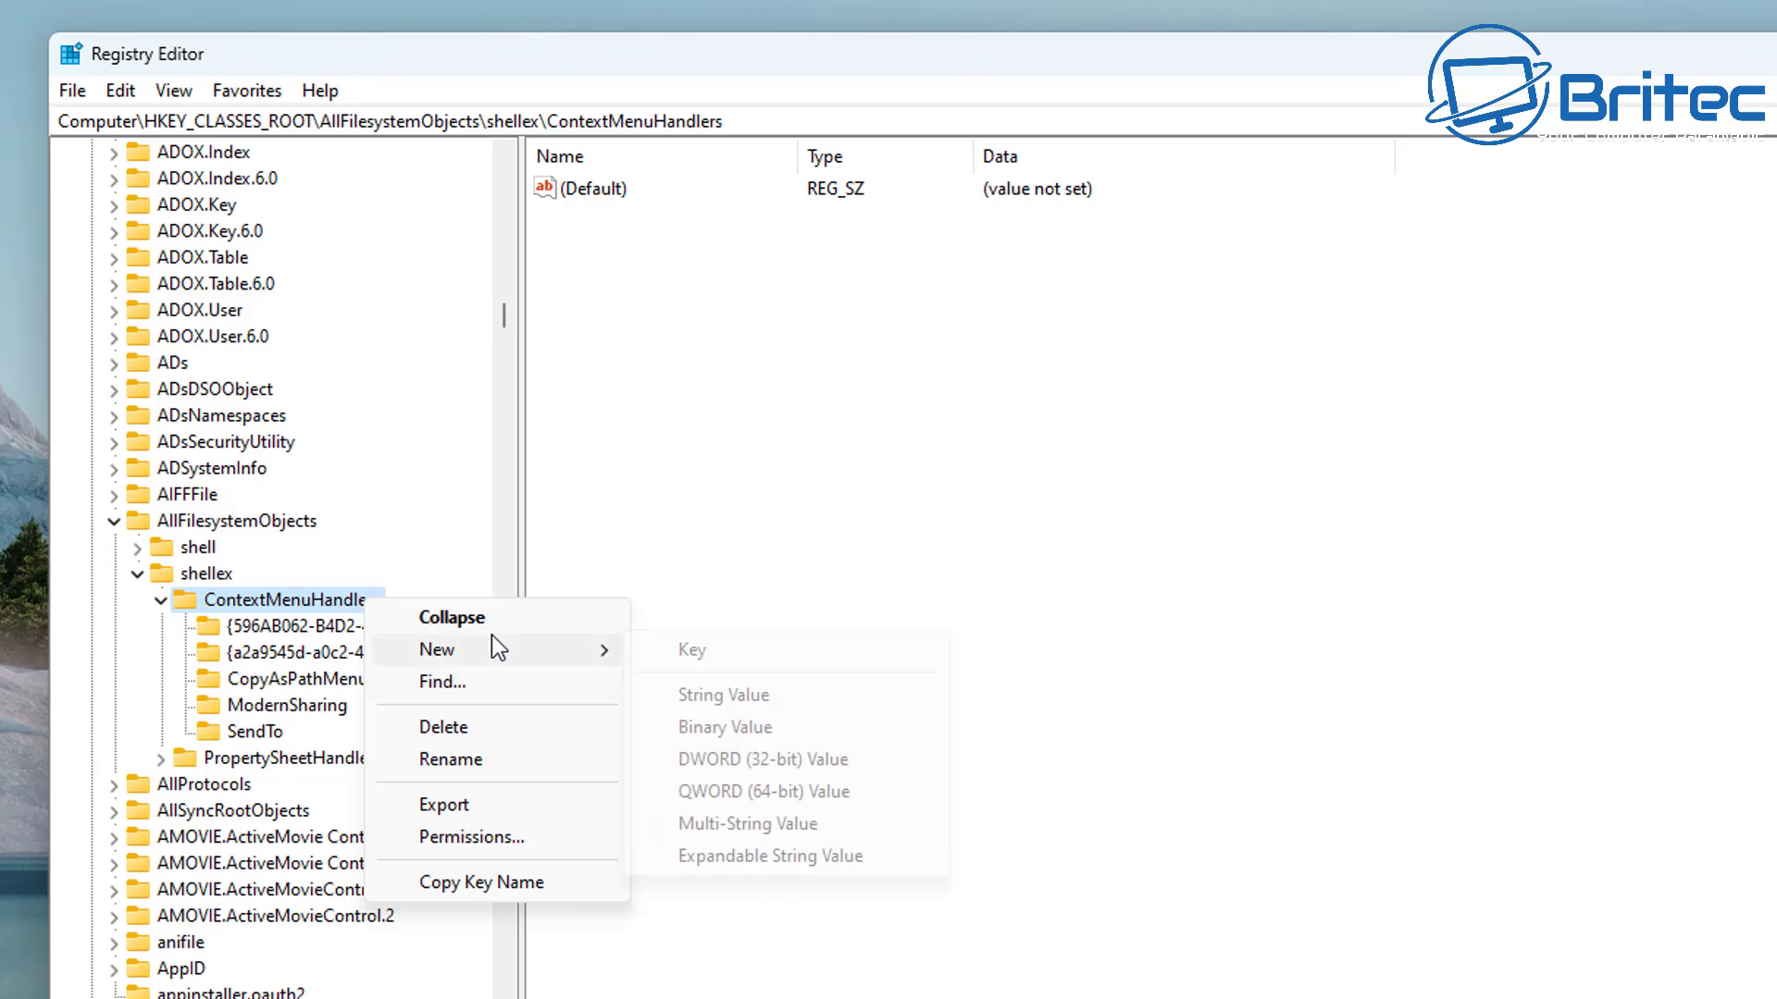
pyautogui.click(788, 648)
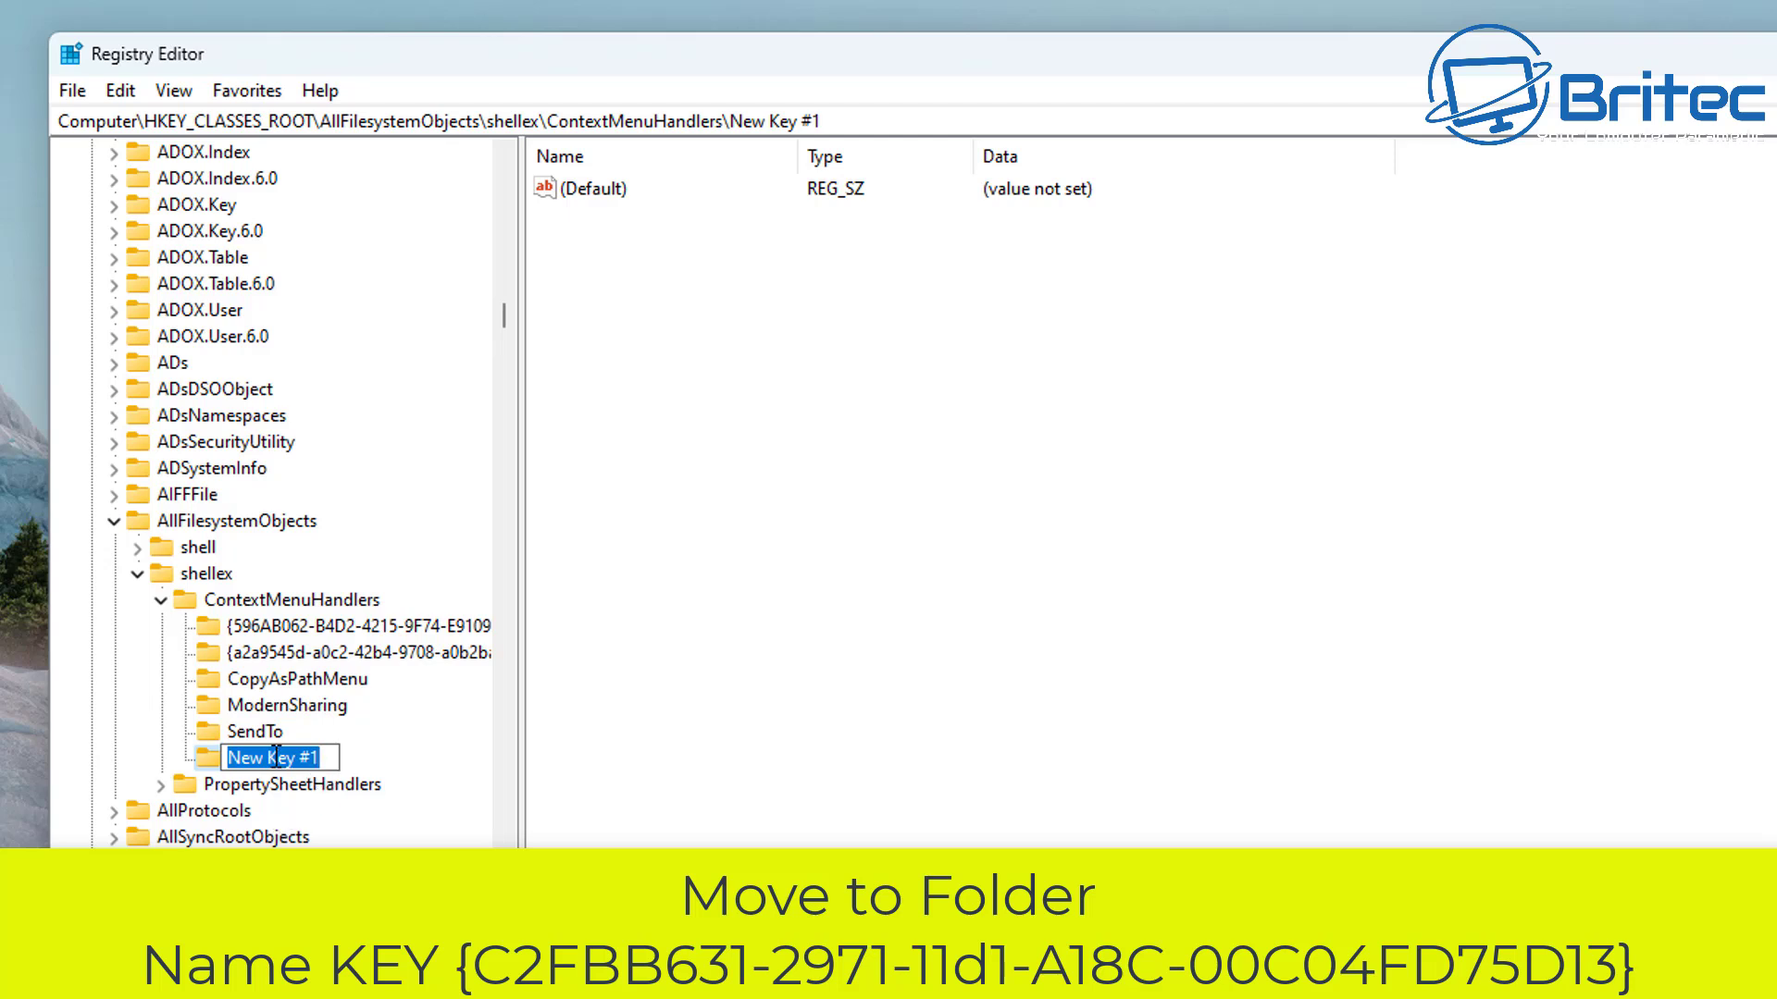
pyautogui.rightClick(283, 758)
pyautogui.click(356, 911)
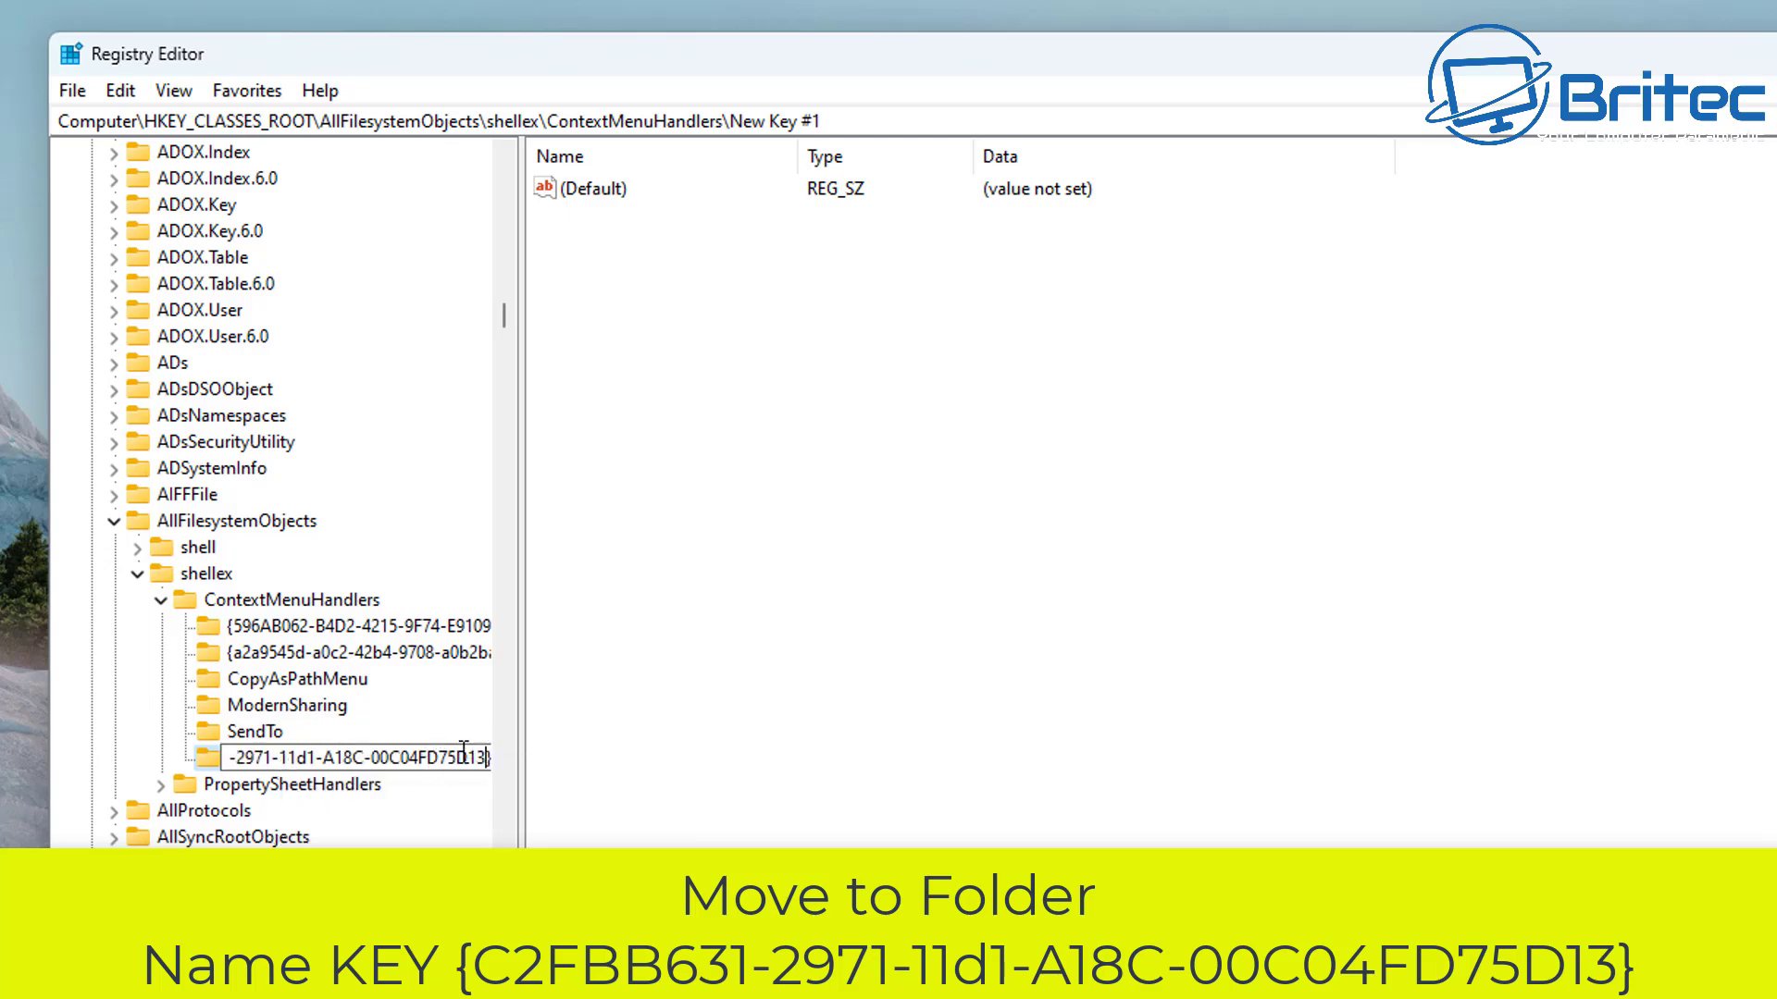
pyautogui.moveTo(465, 754); pyautogui.dragTo(162, 766)
pyautogui.press('Return')
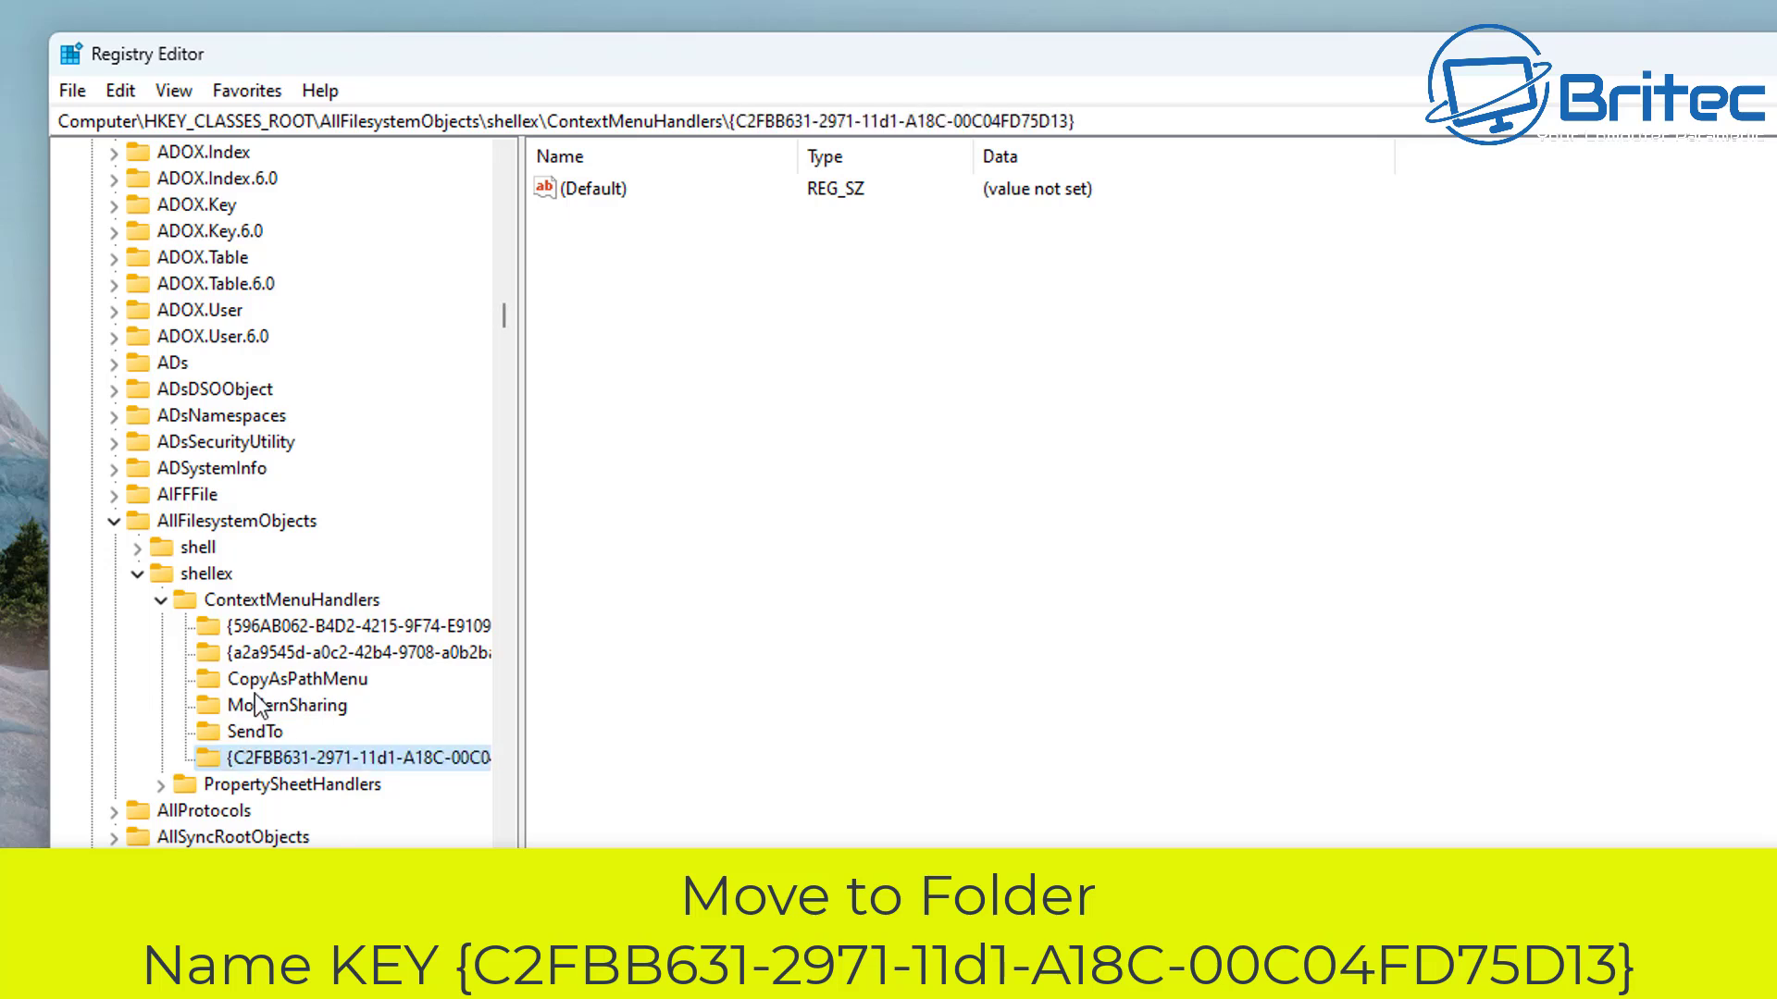
pyautogui.click(290, 600)
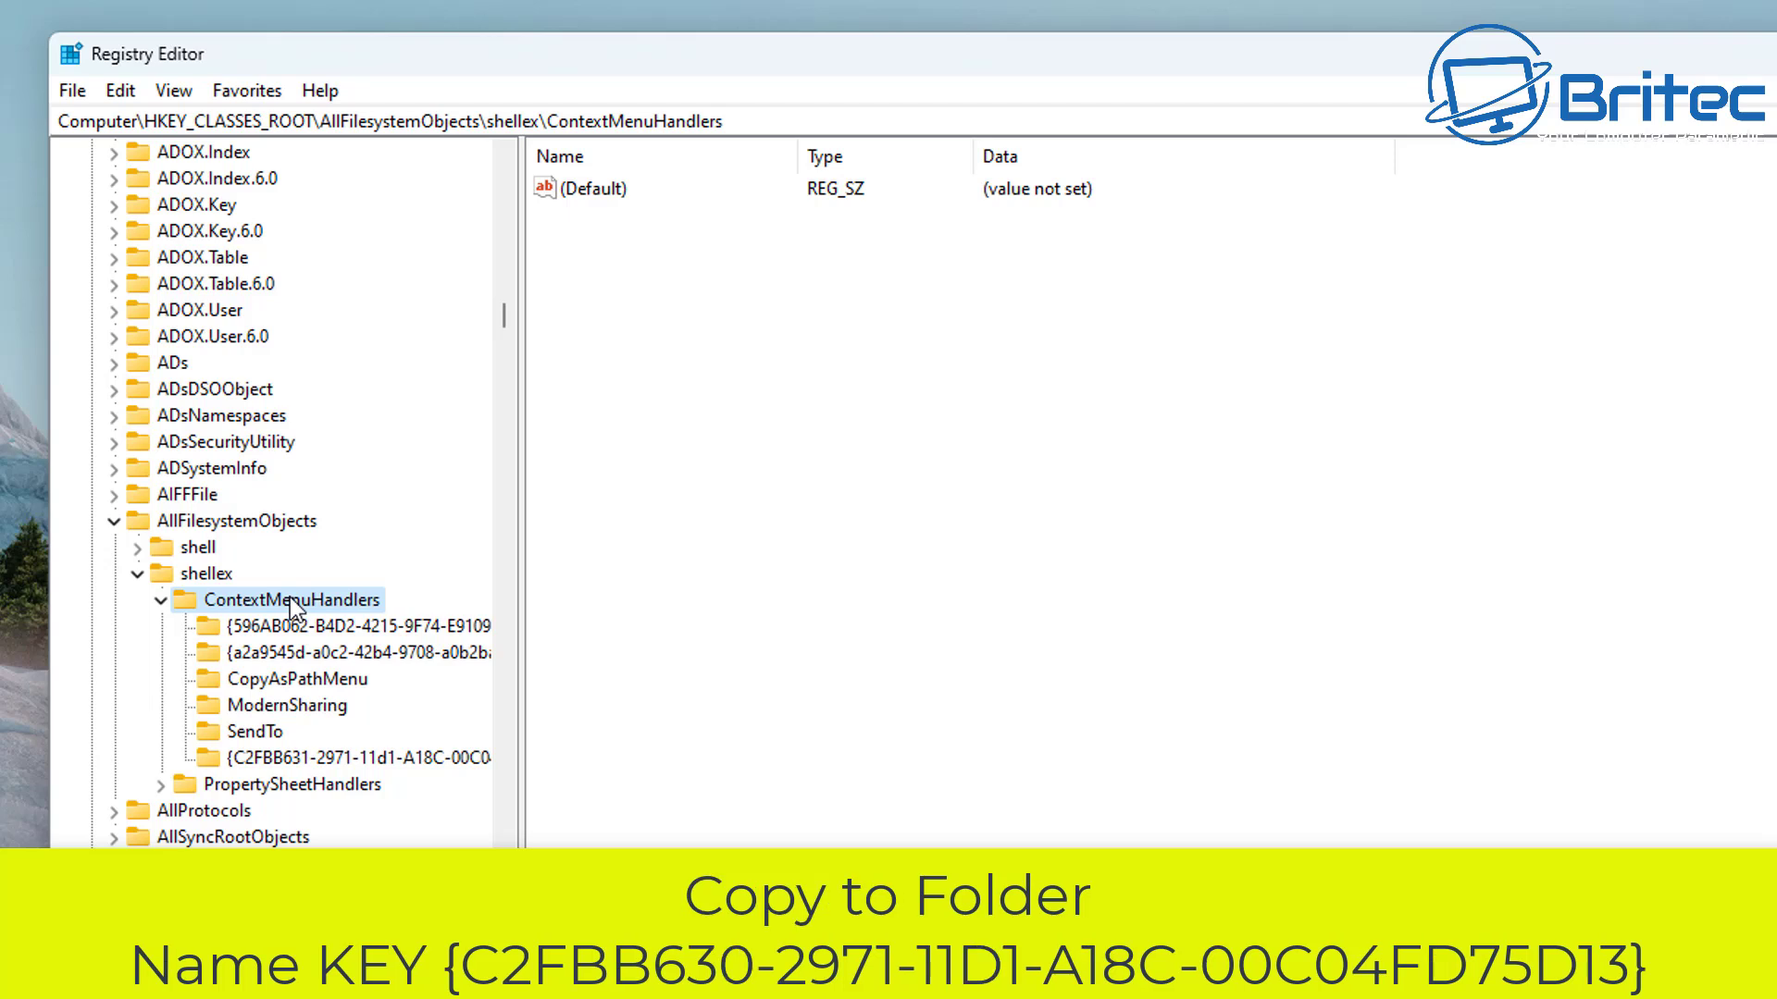
# - Create a second ContextMenuHandlers subkey named {C2FBB630-2971-11D1-A18C-00C04FD75D13} for Copy to Folder
pyautogui.rightClick(291, 597)
pyautogui.moveTo(415, 645)
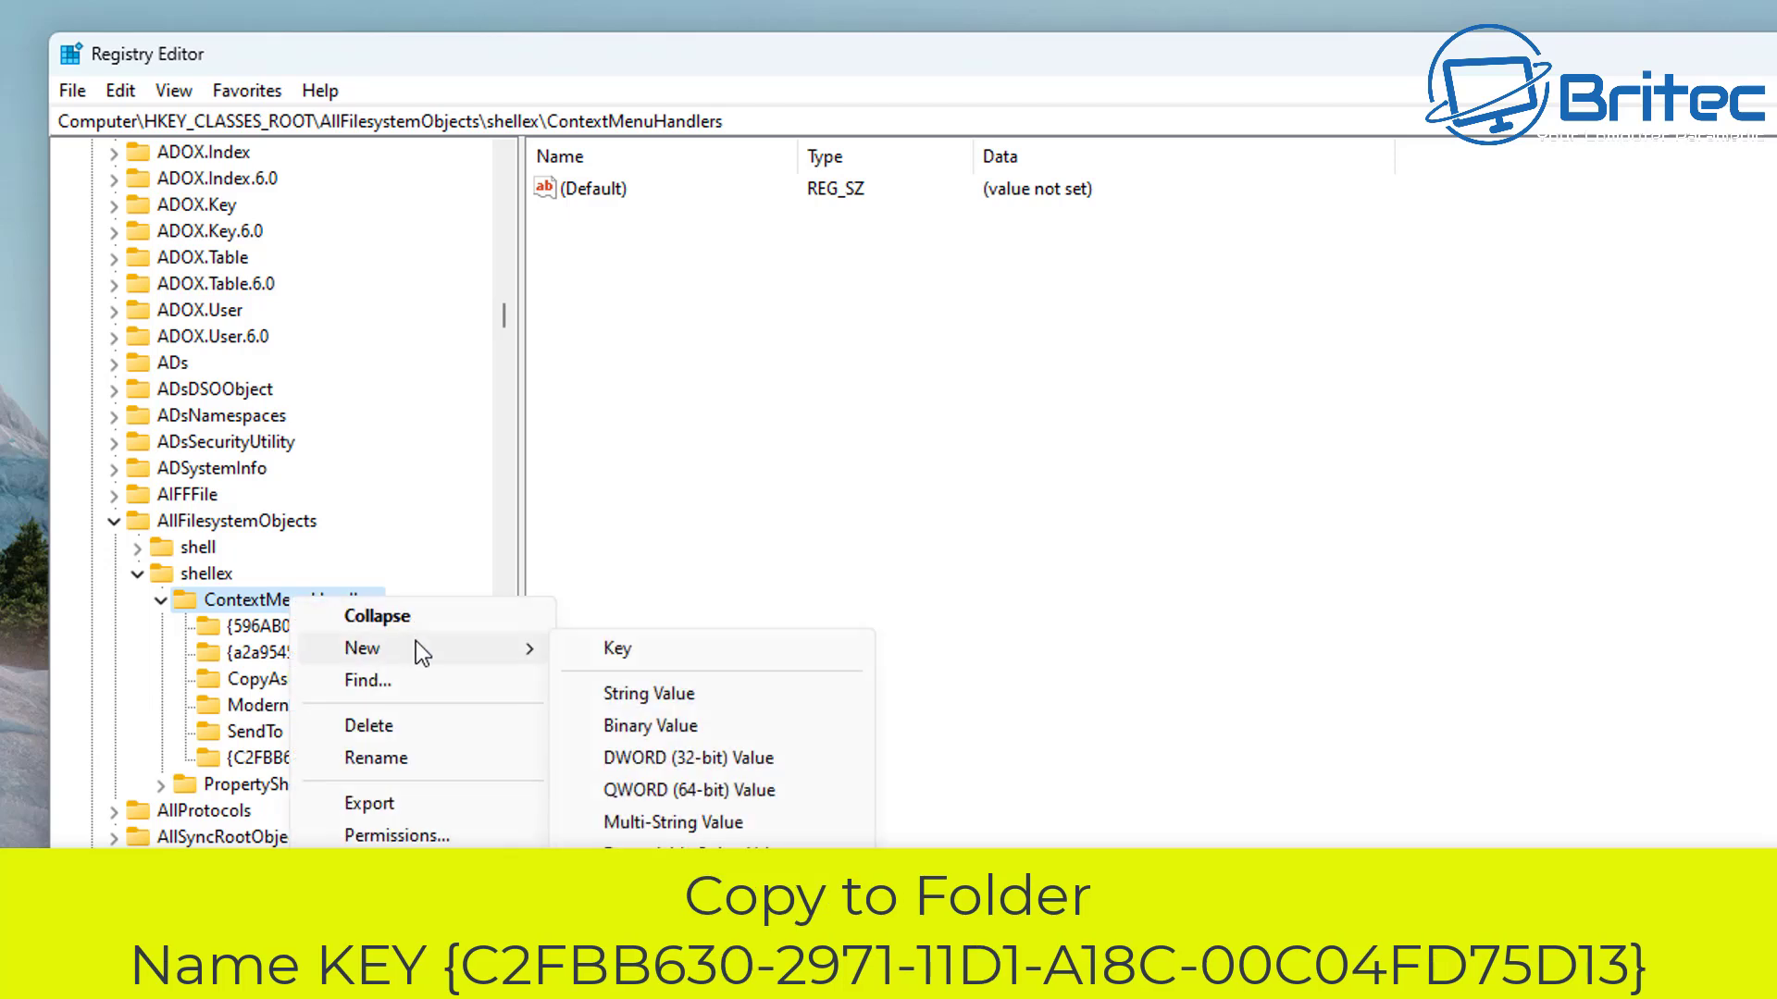
pyautogui.click(617, 650)
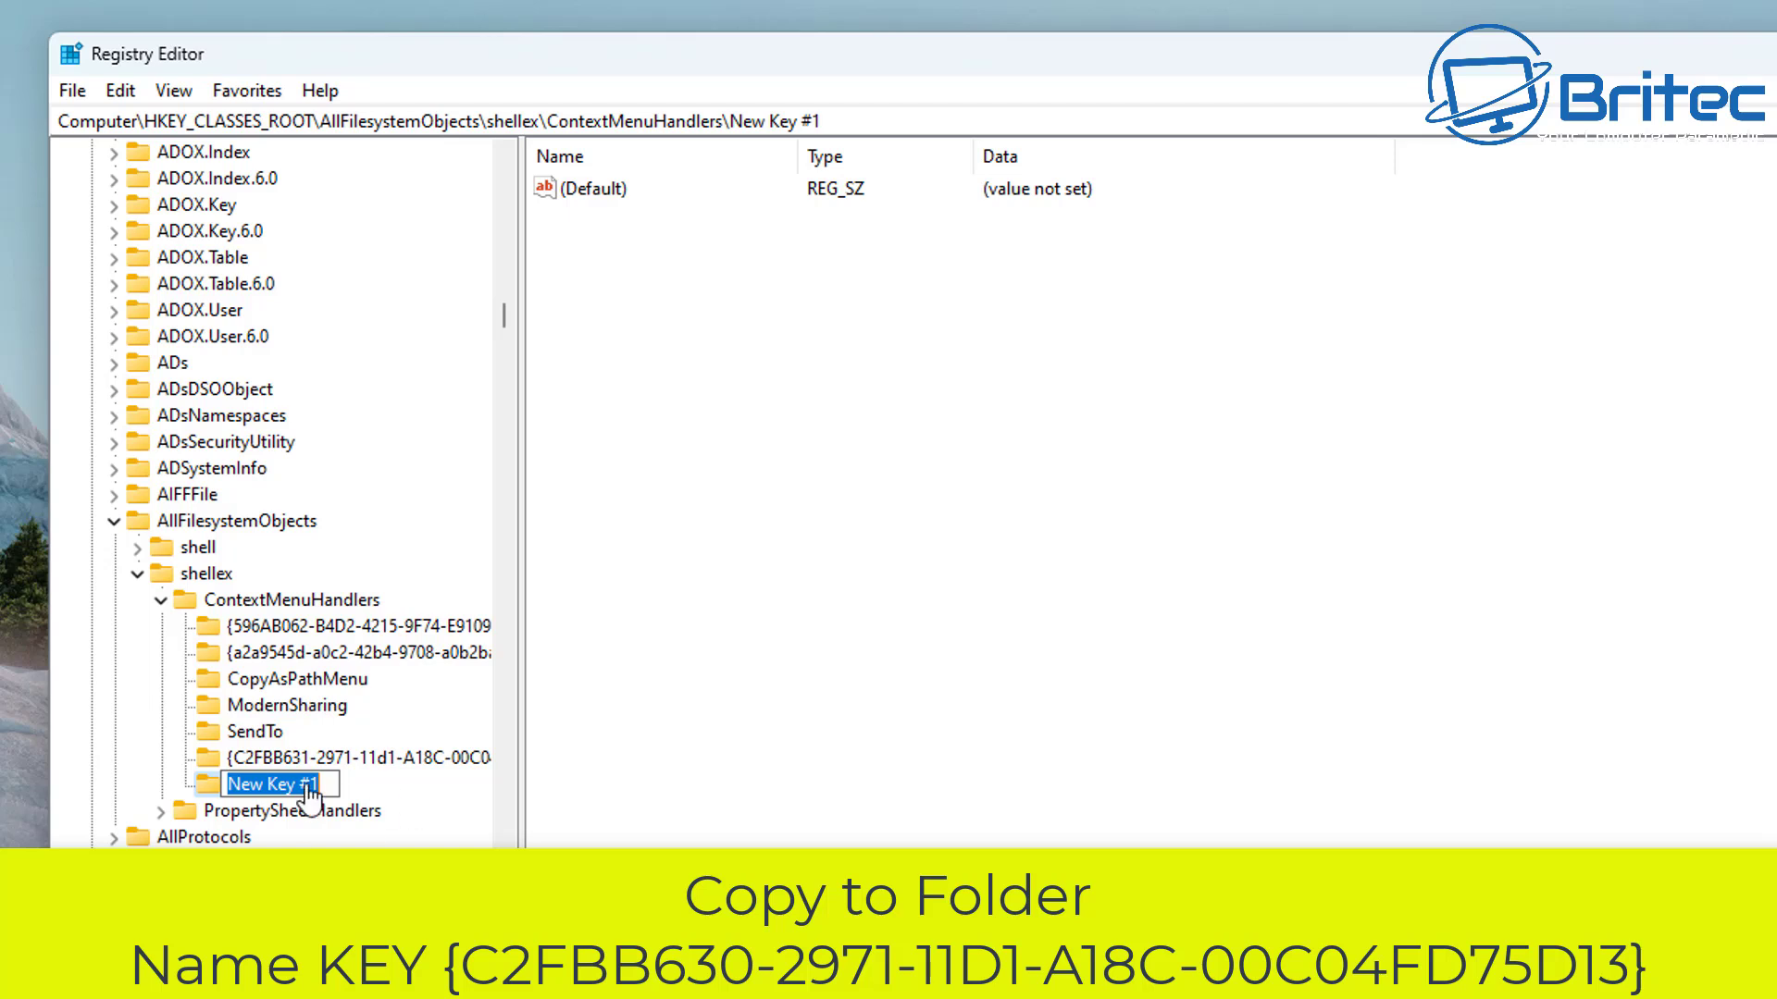
pyautogui.moveTo(319, 785); pyautogui.dragTo(155, 796)
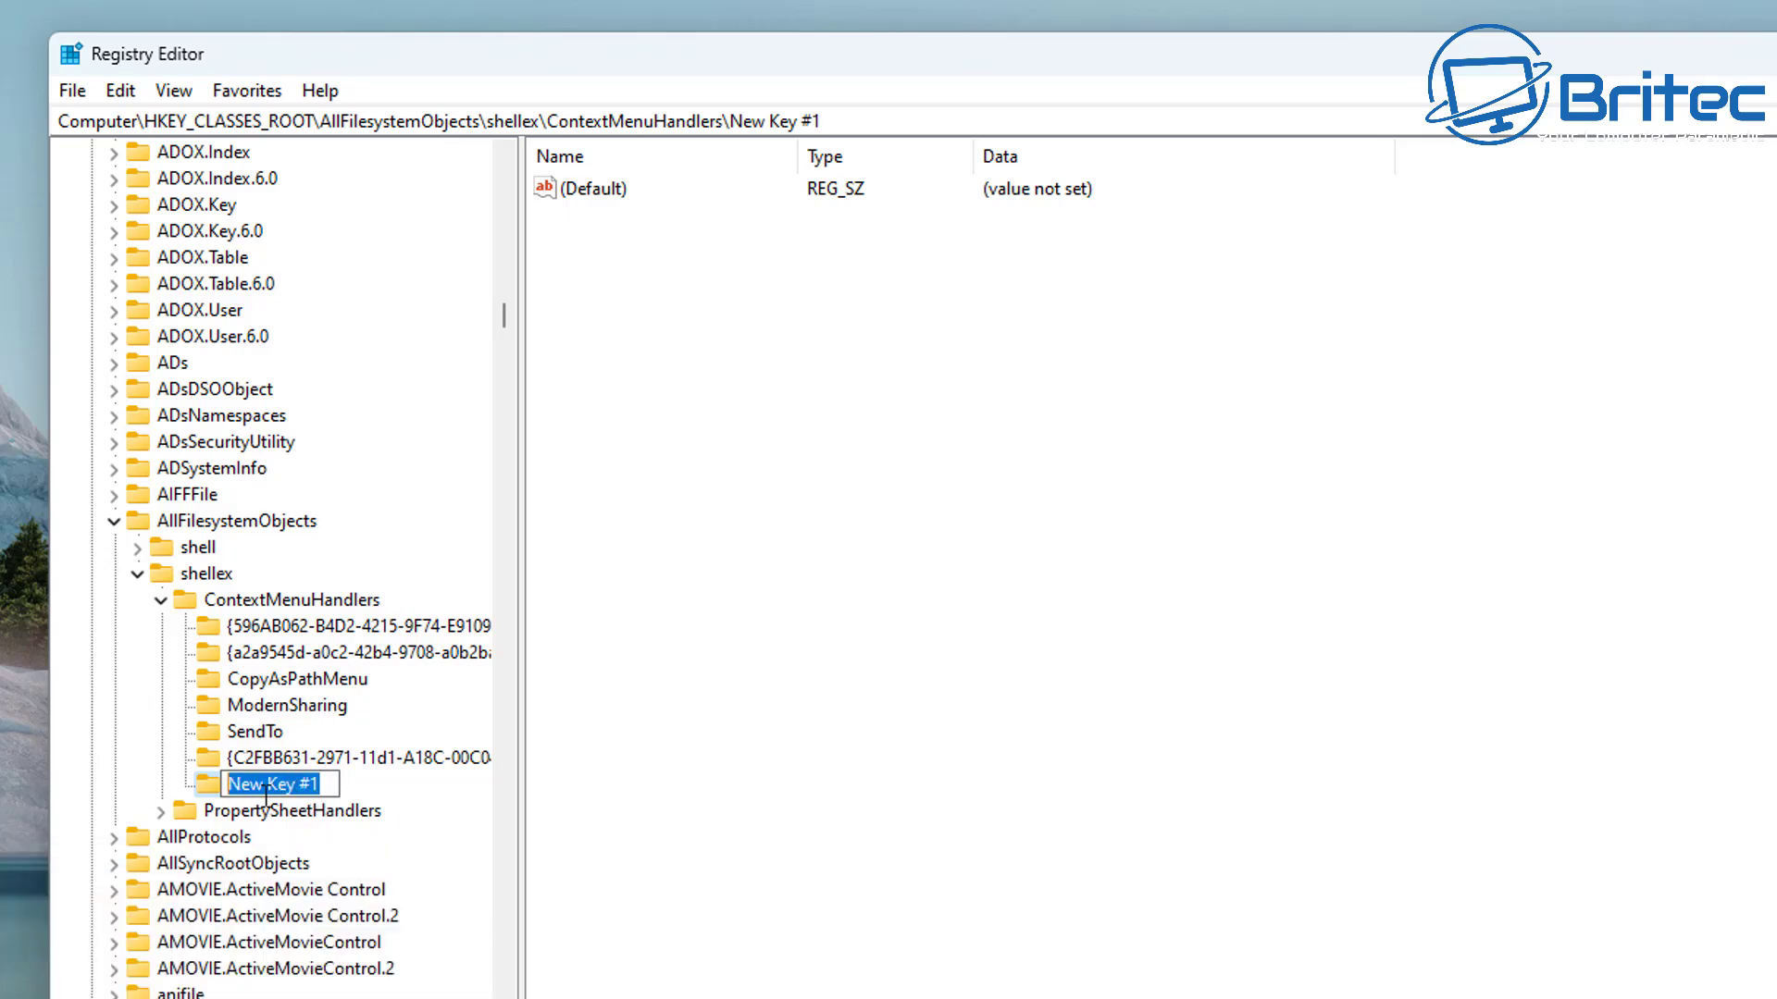
pyautogui.rightClick(261, 786)
pyautogui.click(332, 914)
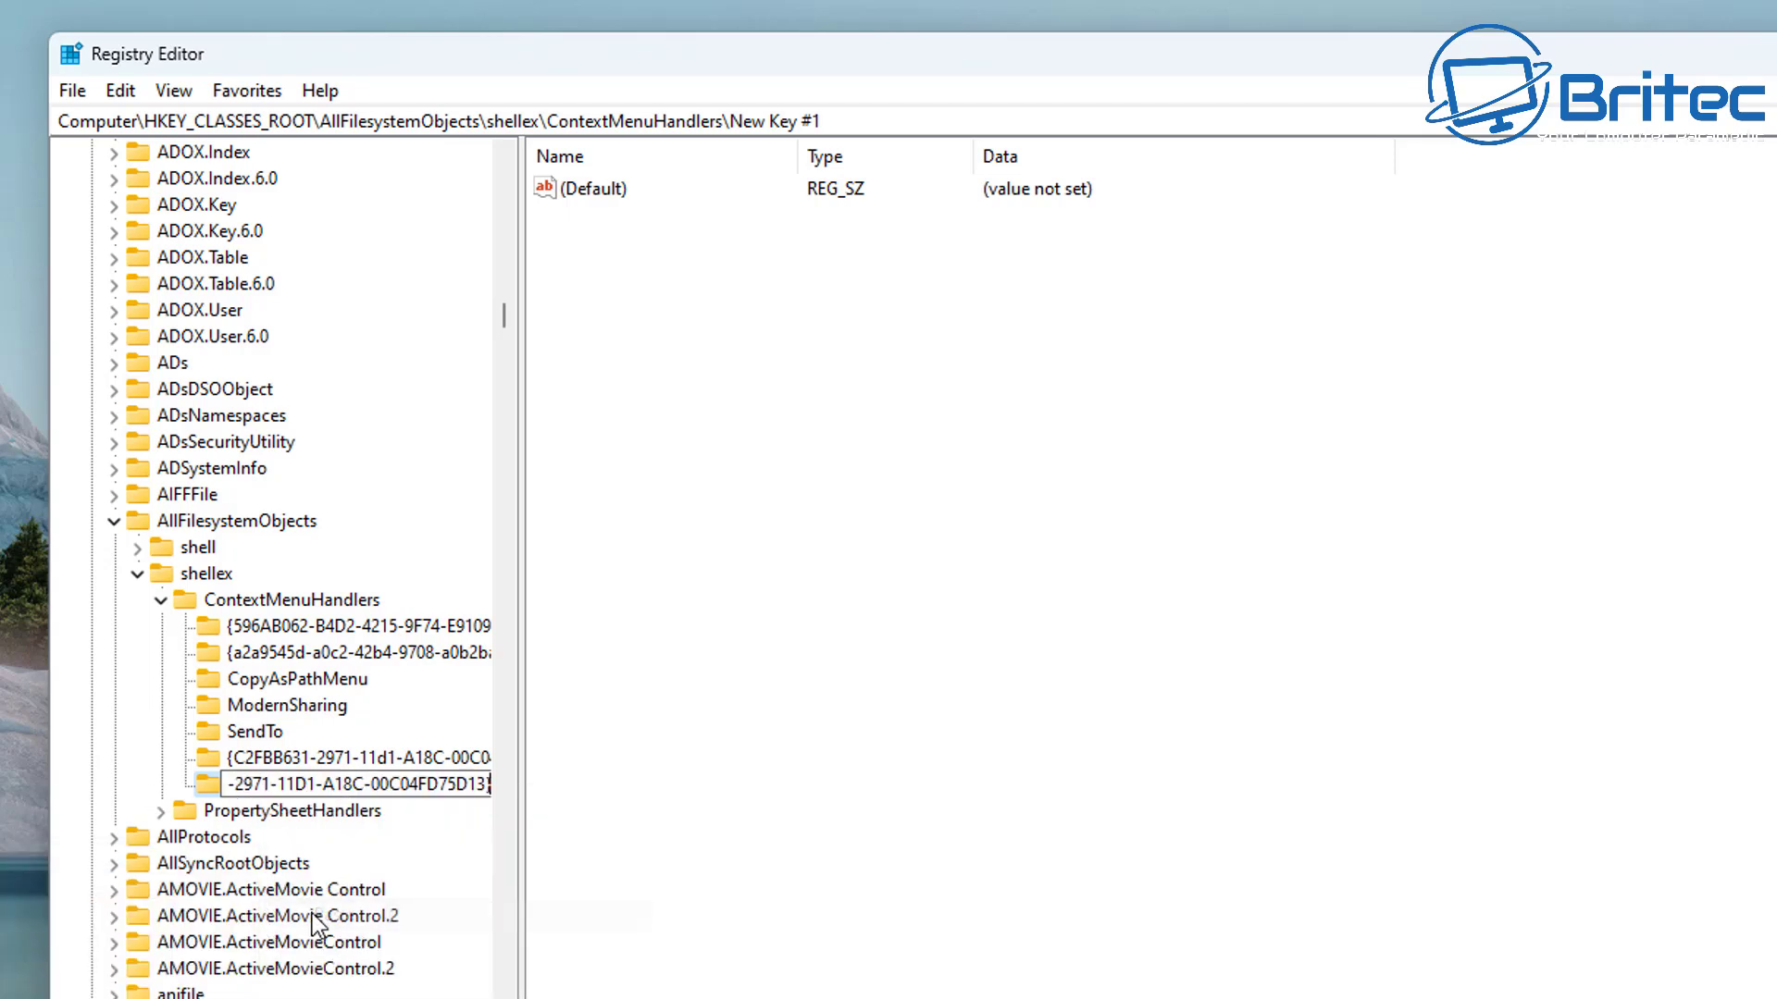
pyautogui.click(370, 890)
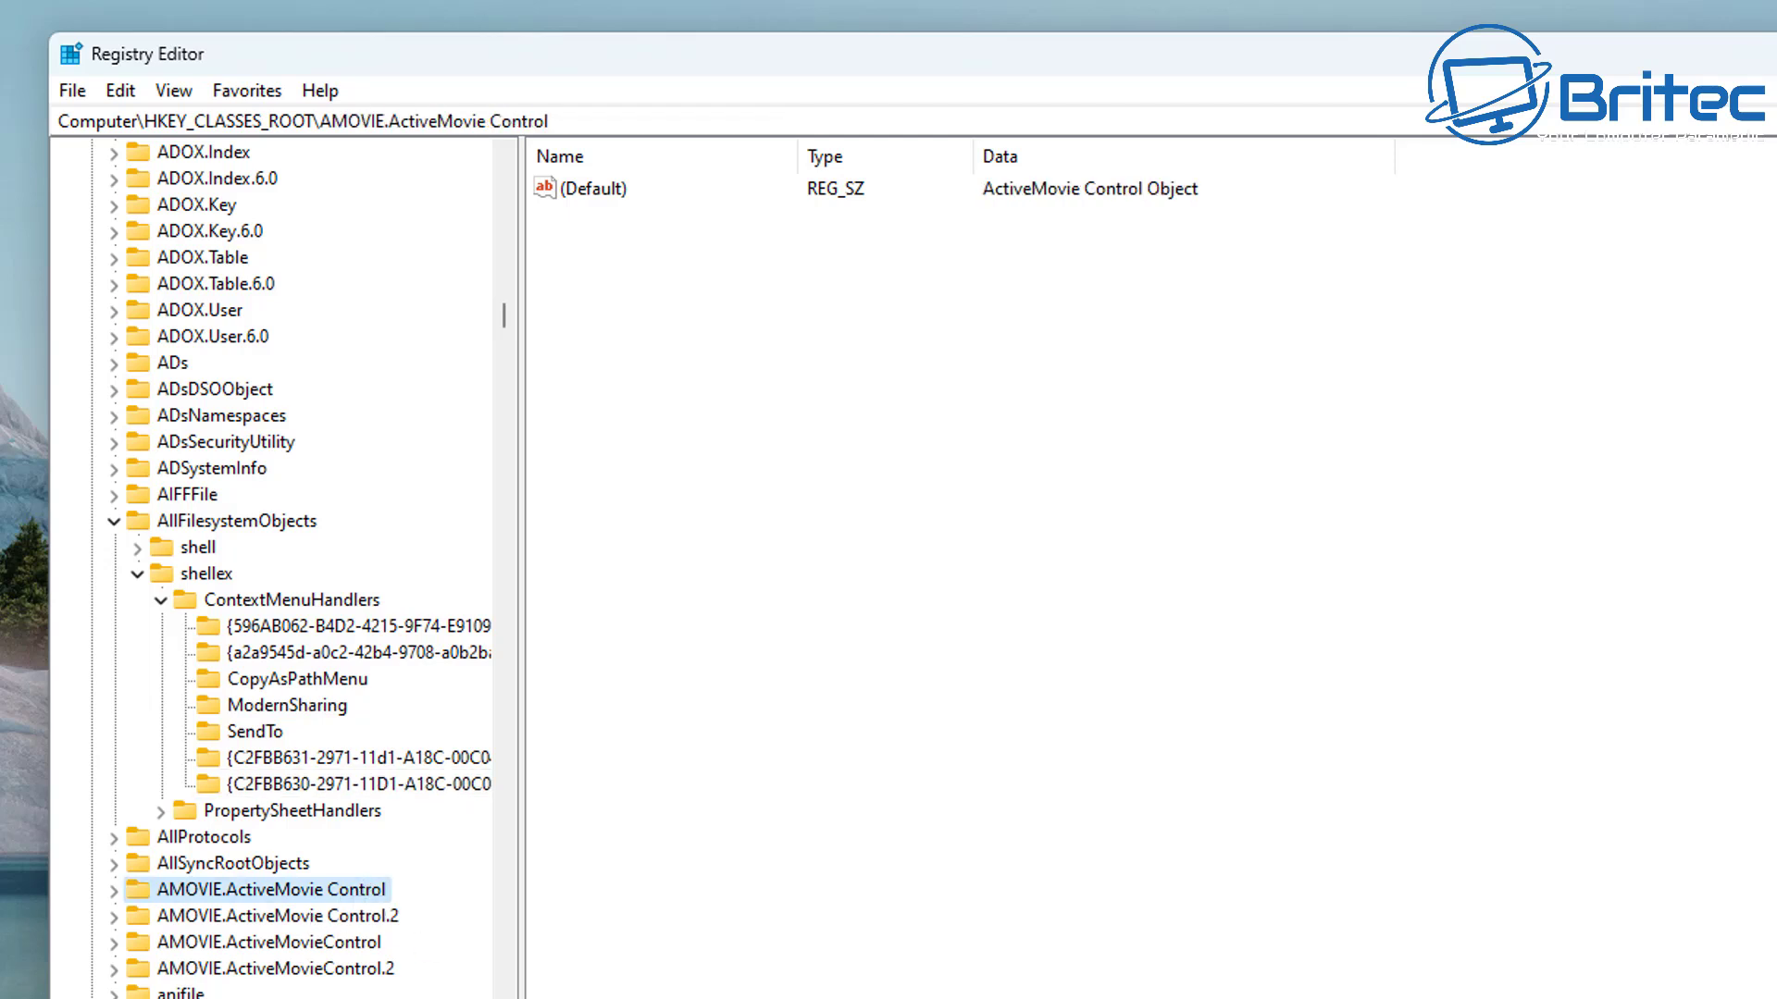
pyautogui.click(335, 761)
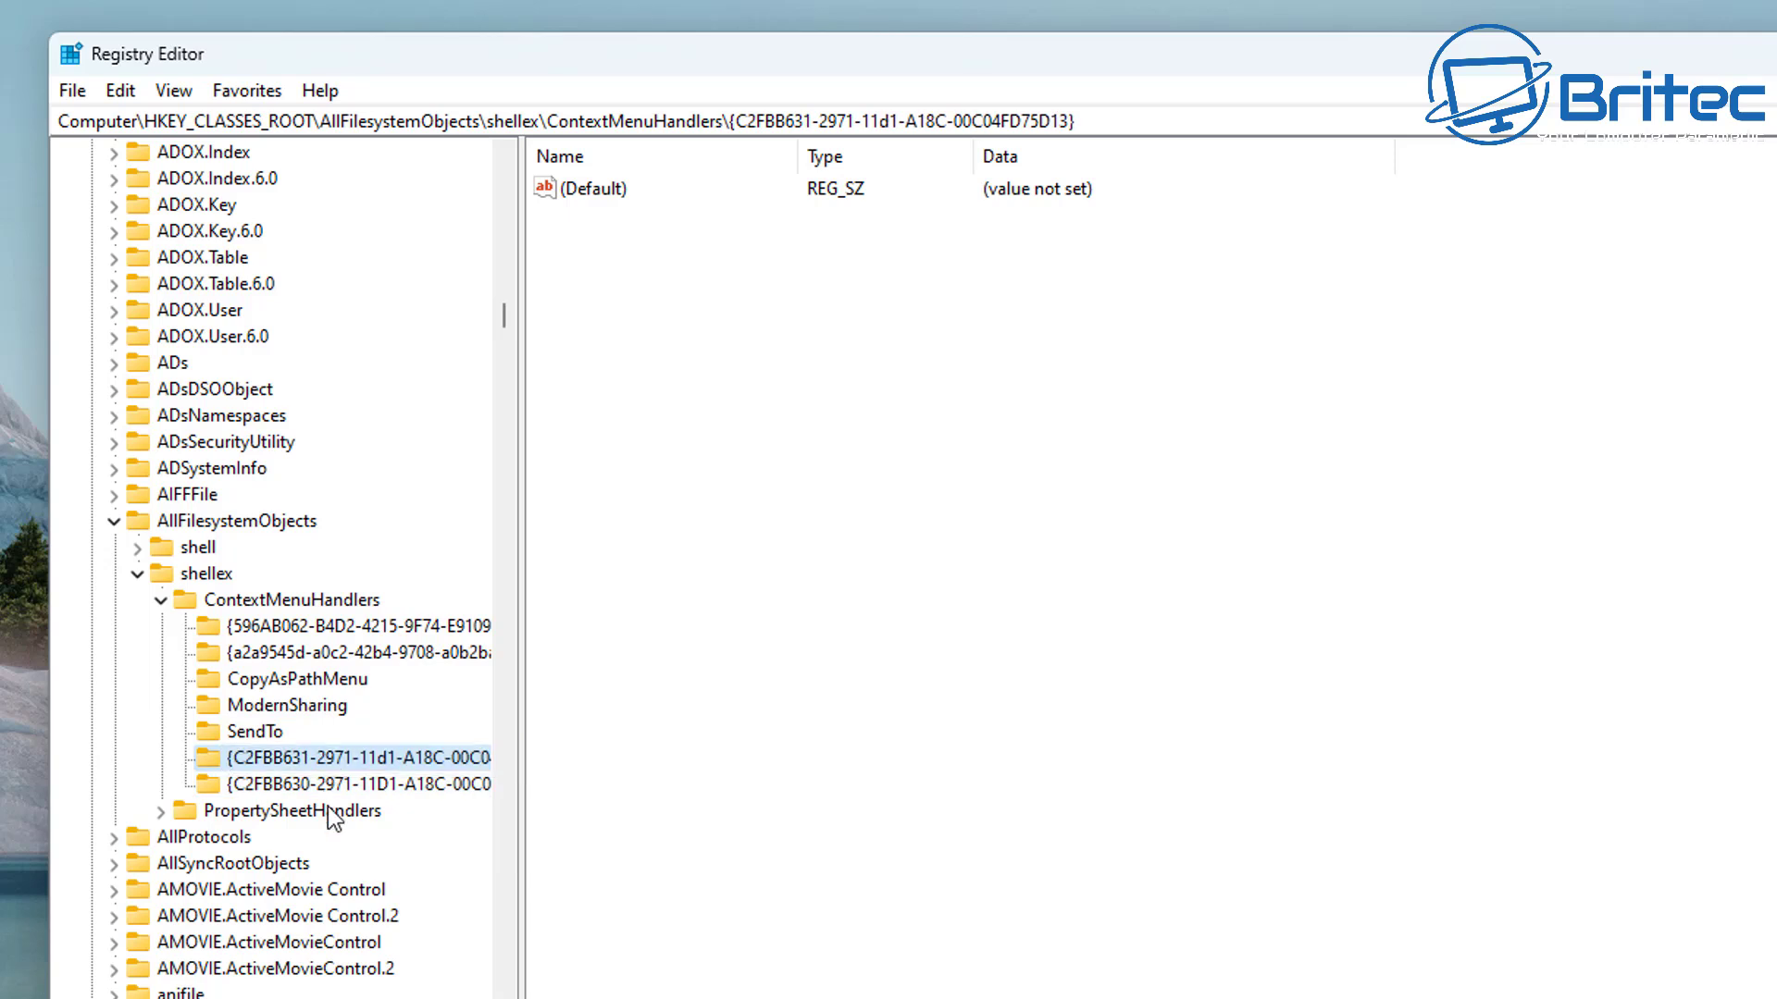
pyautogui.press('Tab')
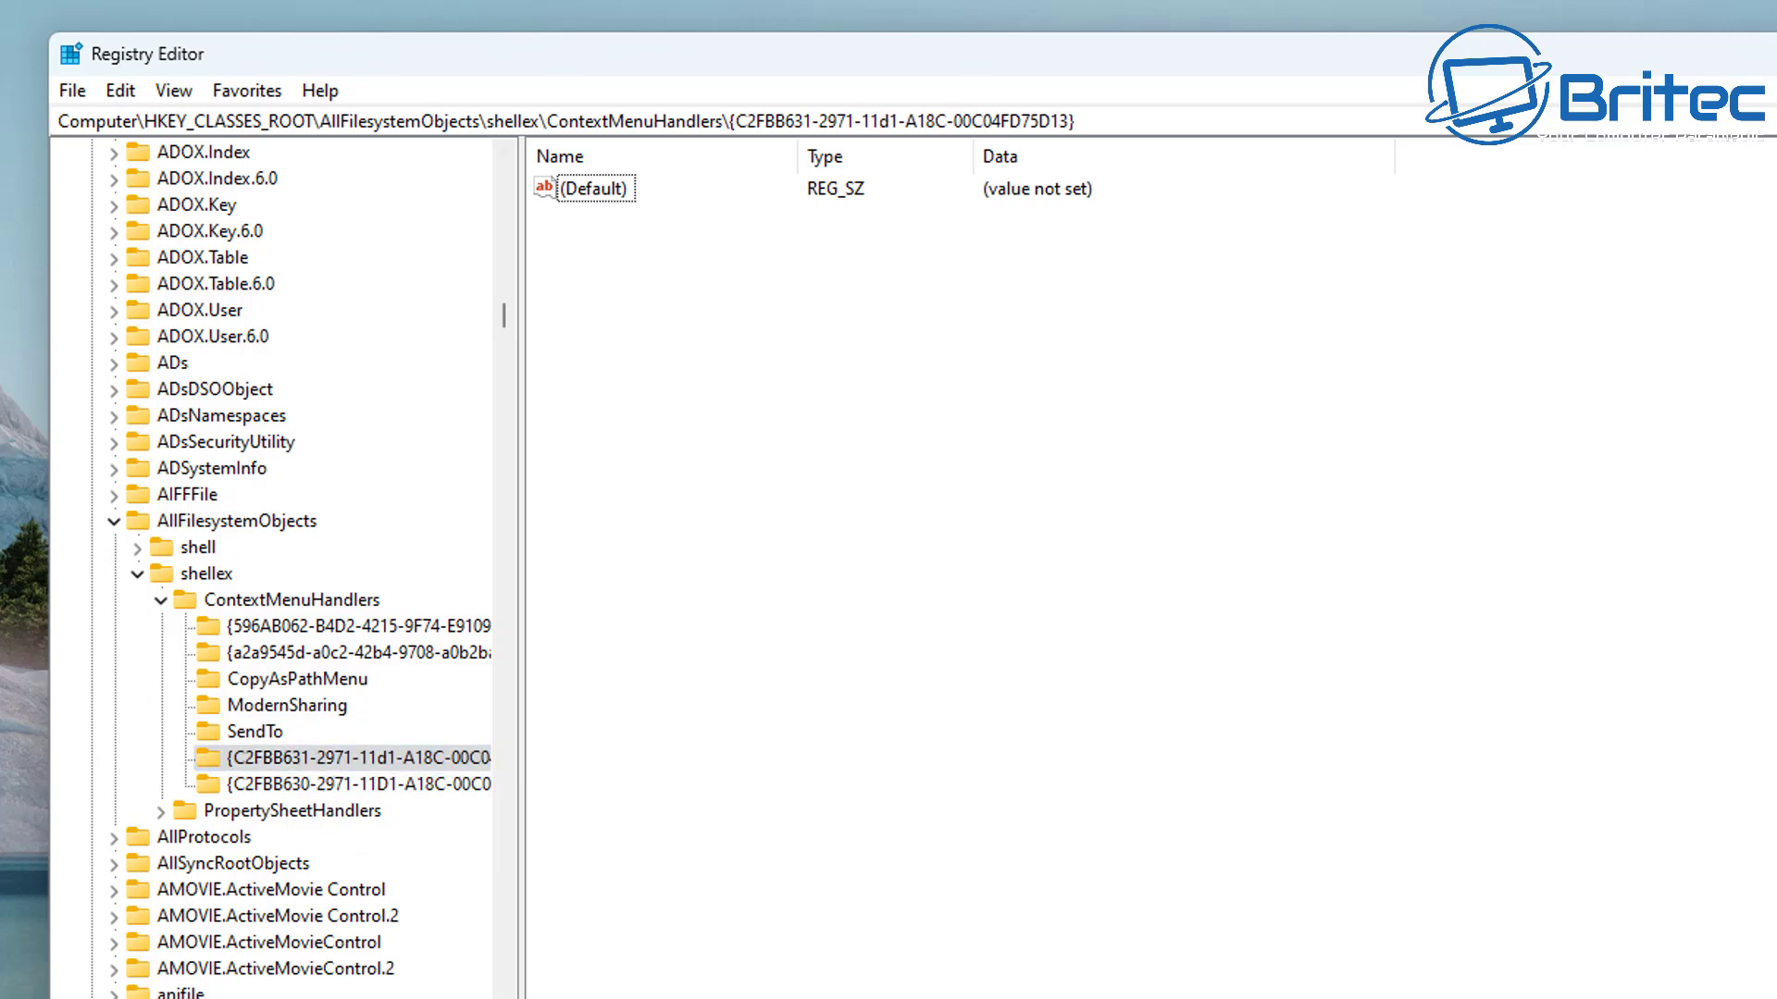
# - Collapse ContextMenuHandlers, shellex, AllFilesystemObjects and HKEY_CLASSES_ROOT in the key tree
pyautogui.click(161, 600)
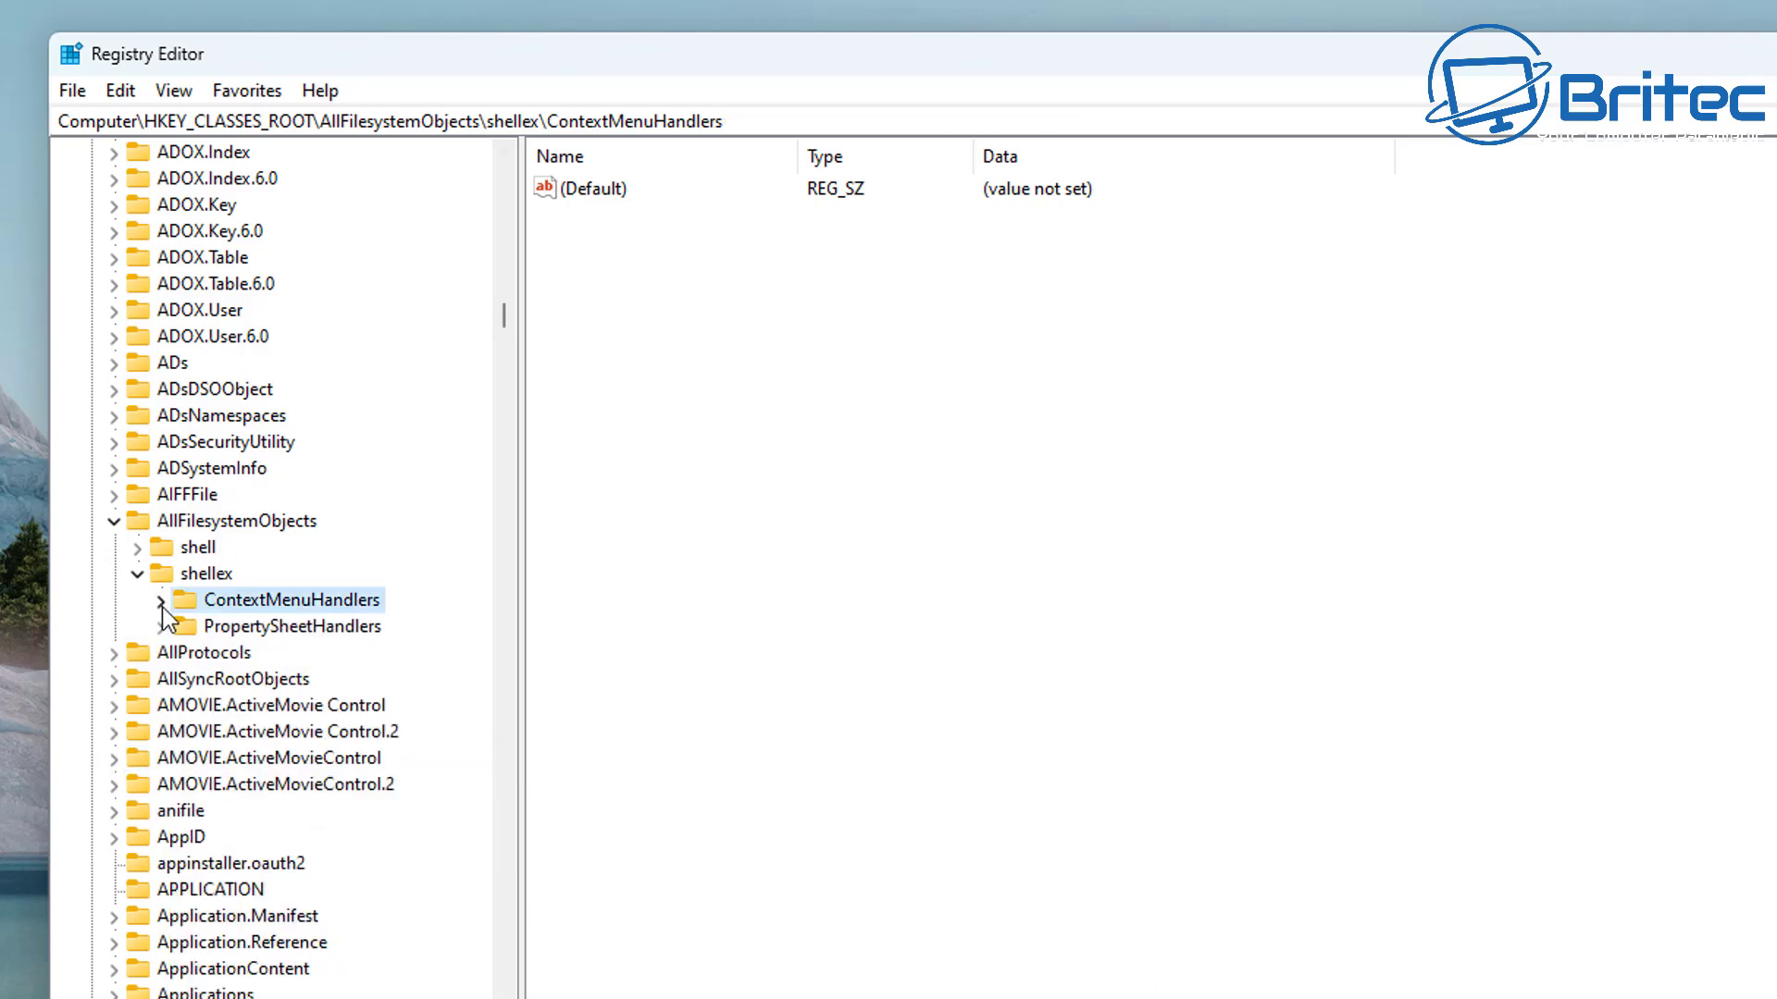
pyautogui.click(134, 574)
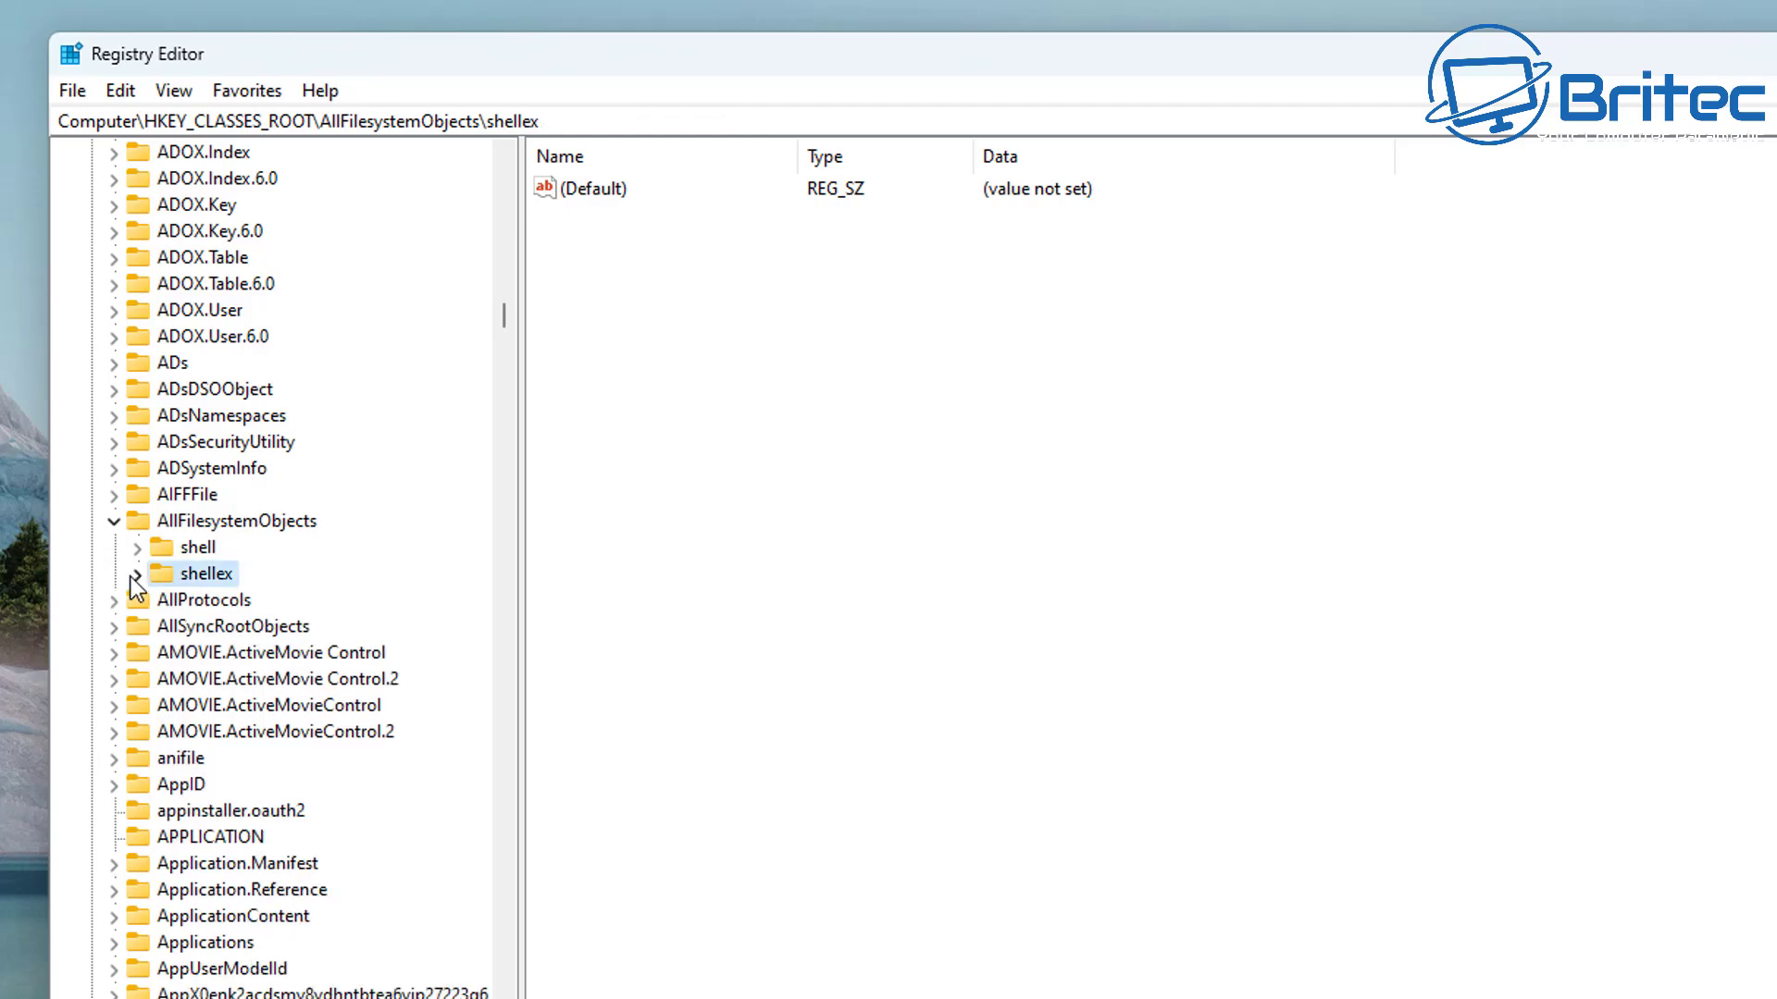
pyautogui.click(114, 522)
pyautogui.scroll(6, 352, 666)
pyautogui.scroll(6, 351, 675)
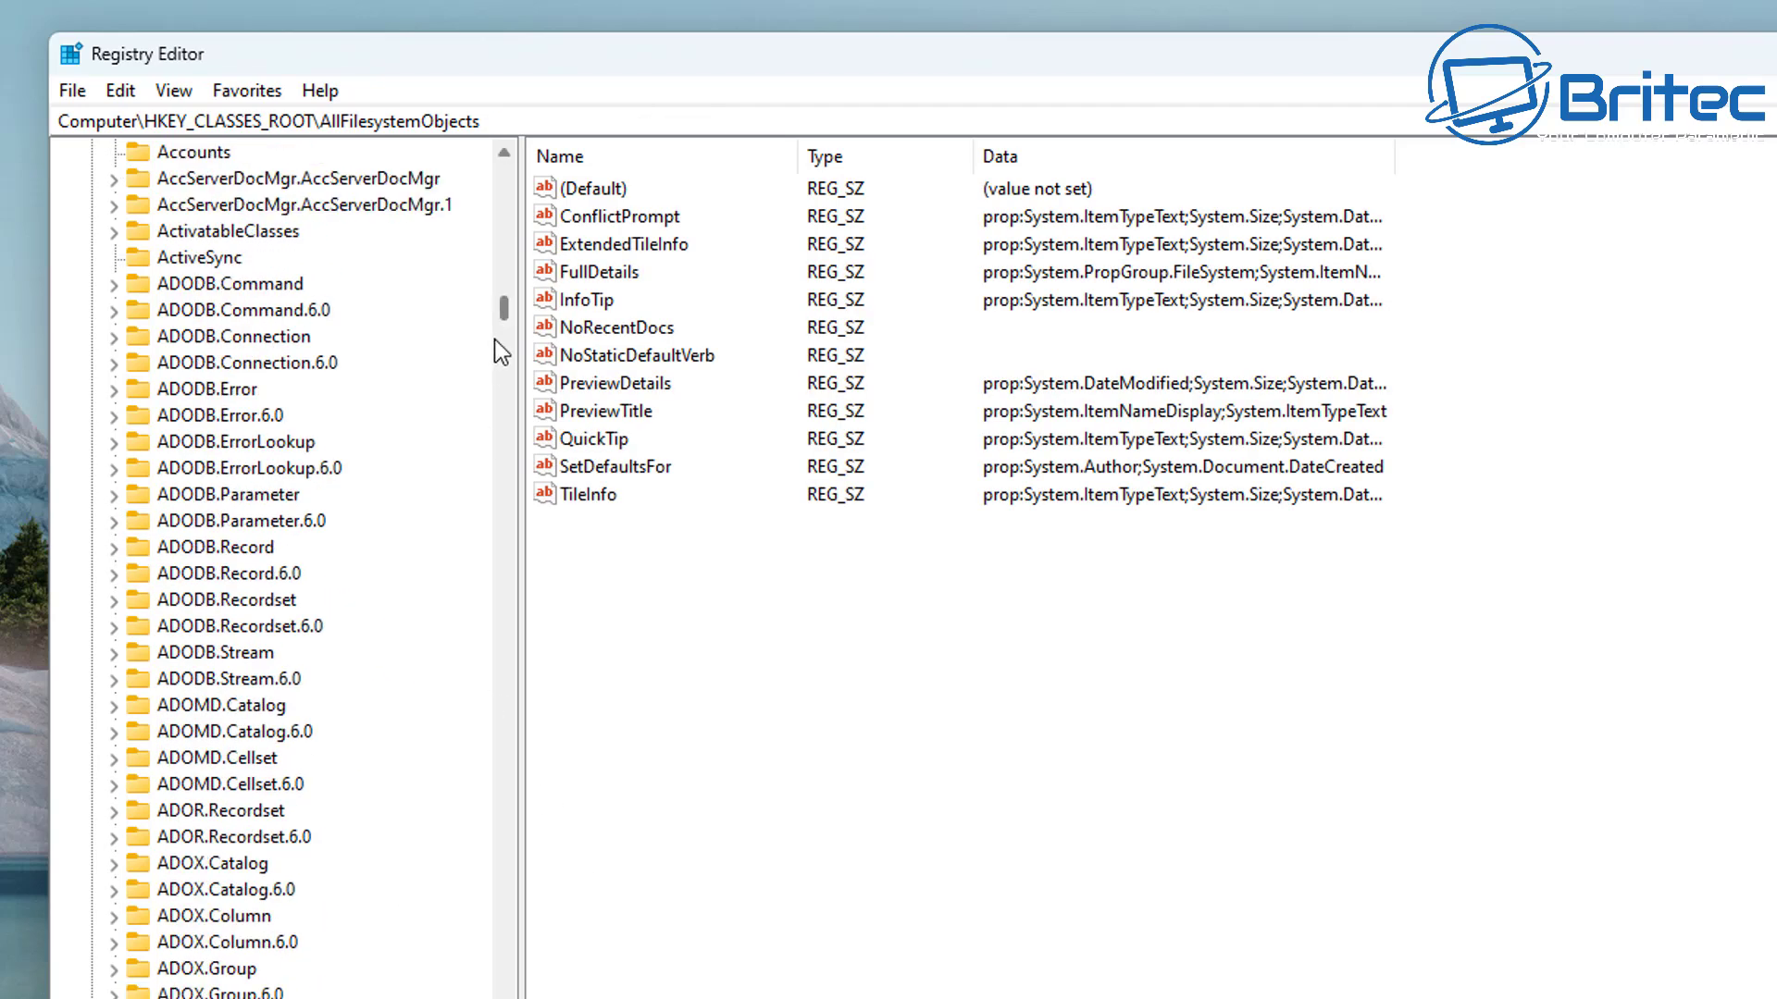
pyautogui.moveTo(502, 339); pyautogui.dragTo(520, 147)
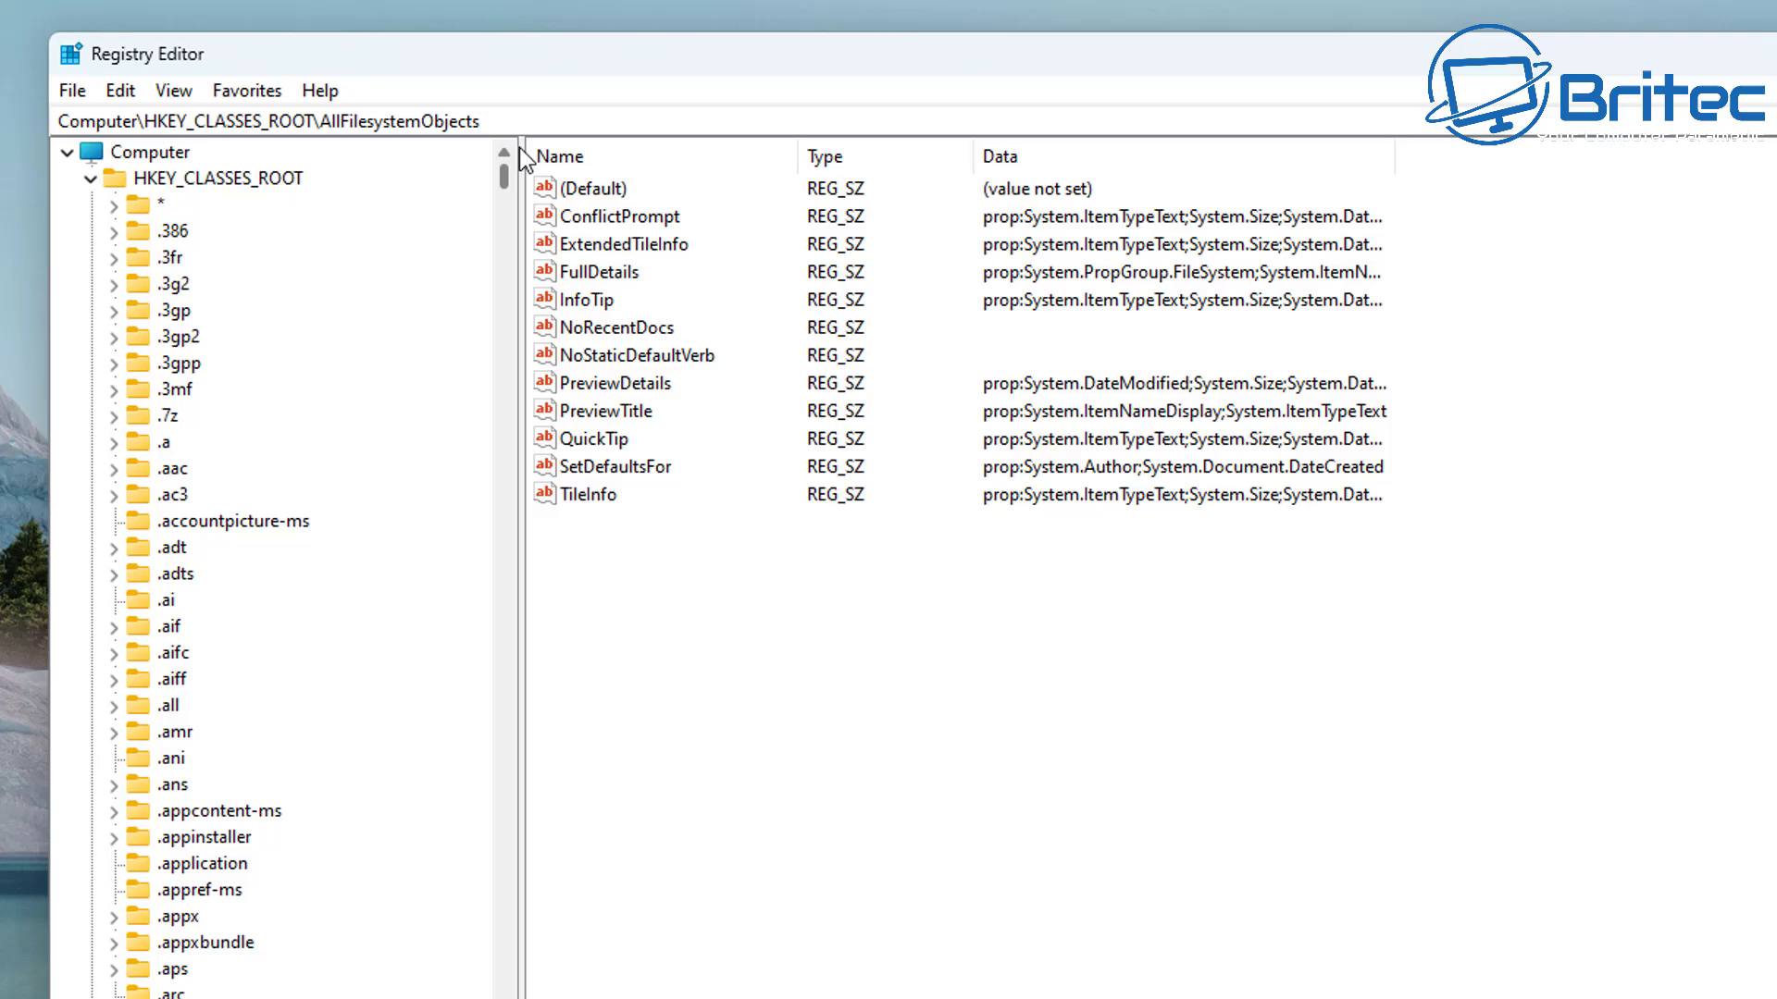
pyautogui.click(90, 179)
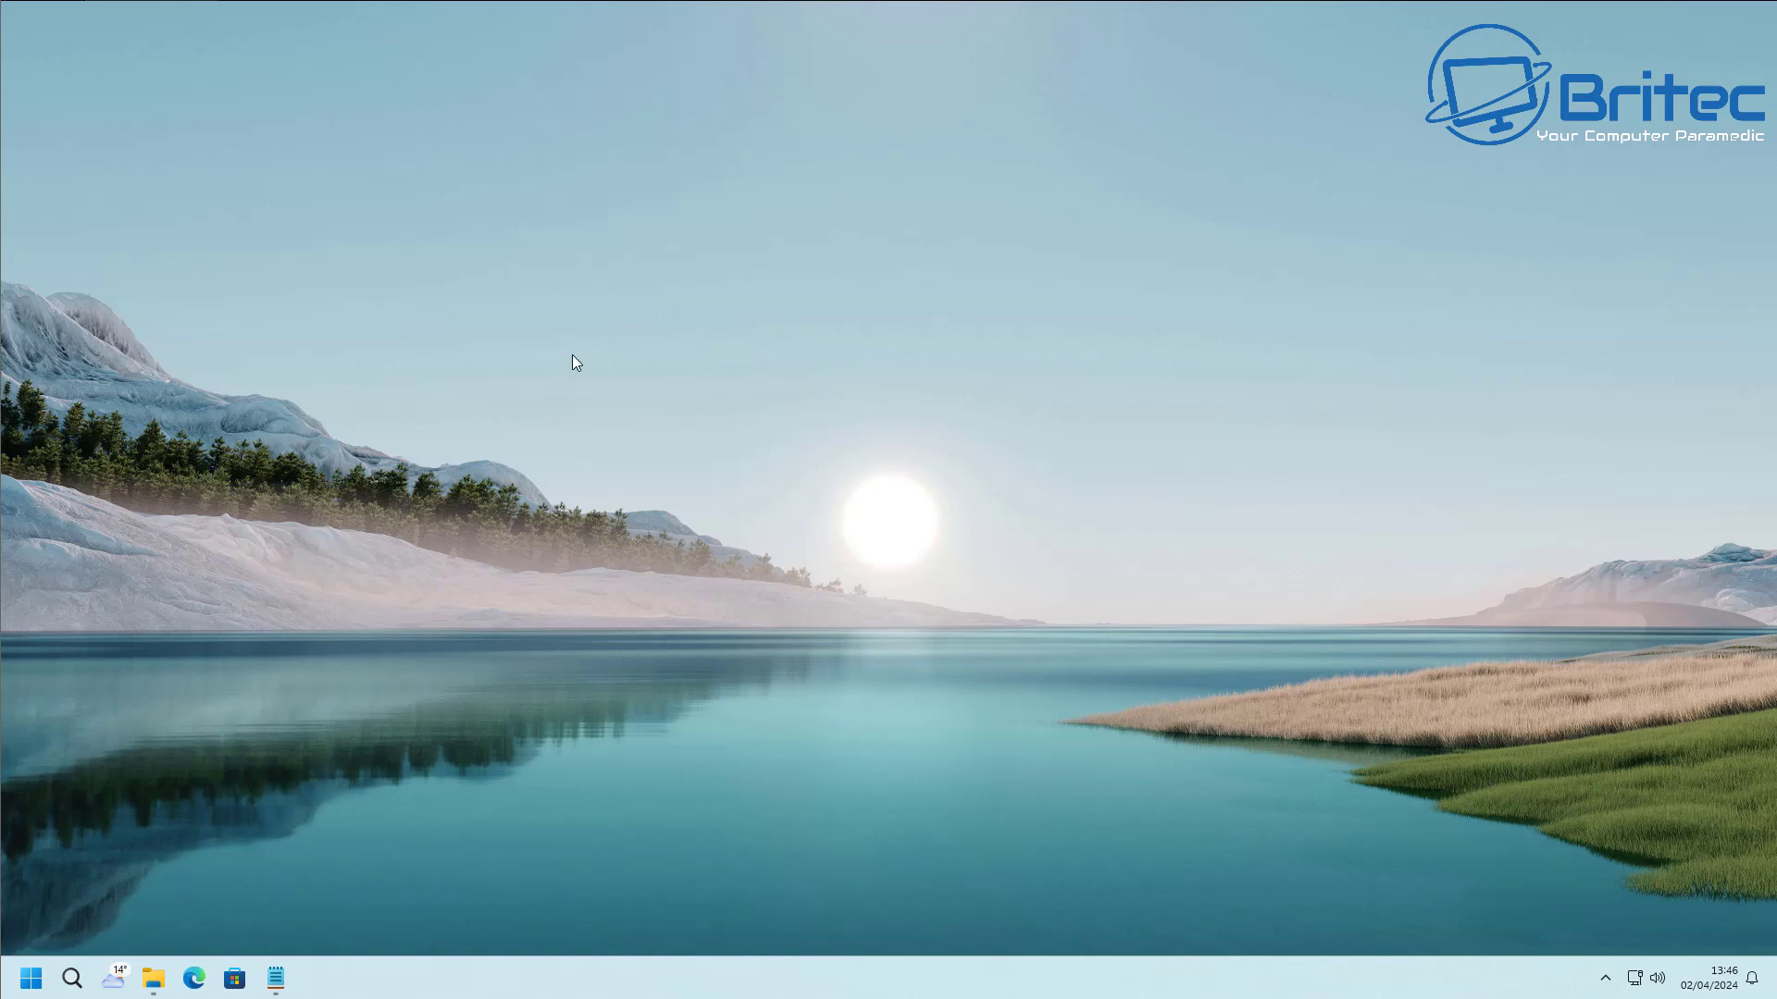
# - Show the full classic context menu for TMACv6.0.7_Setup.exe in Documents
pyautogui.click(153, 978)
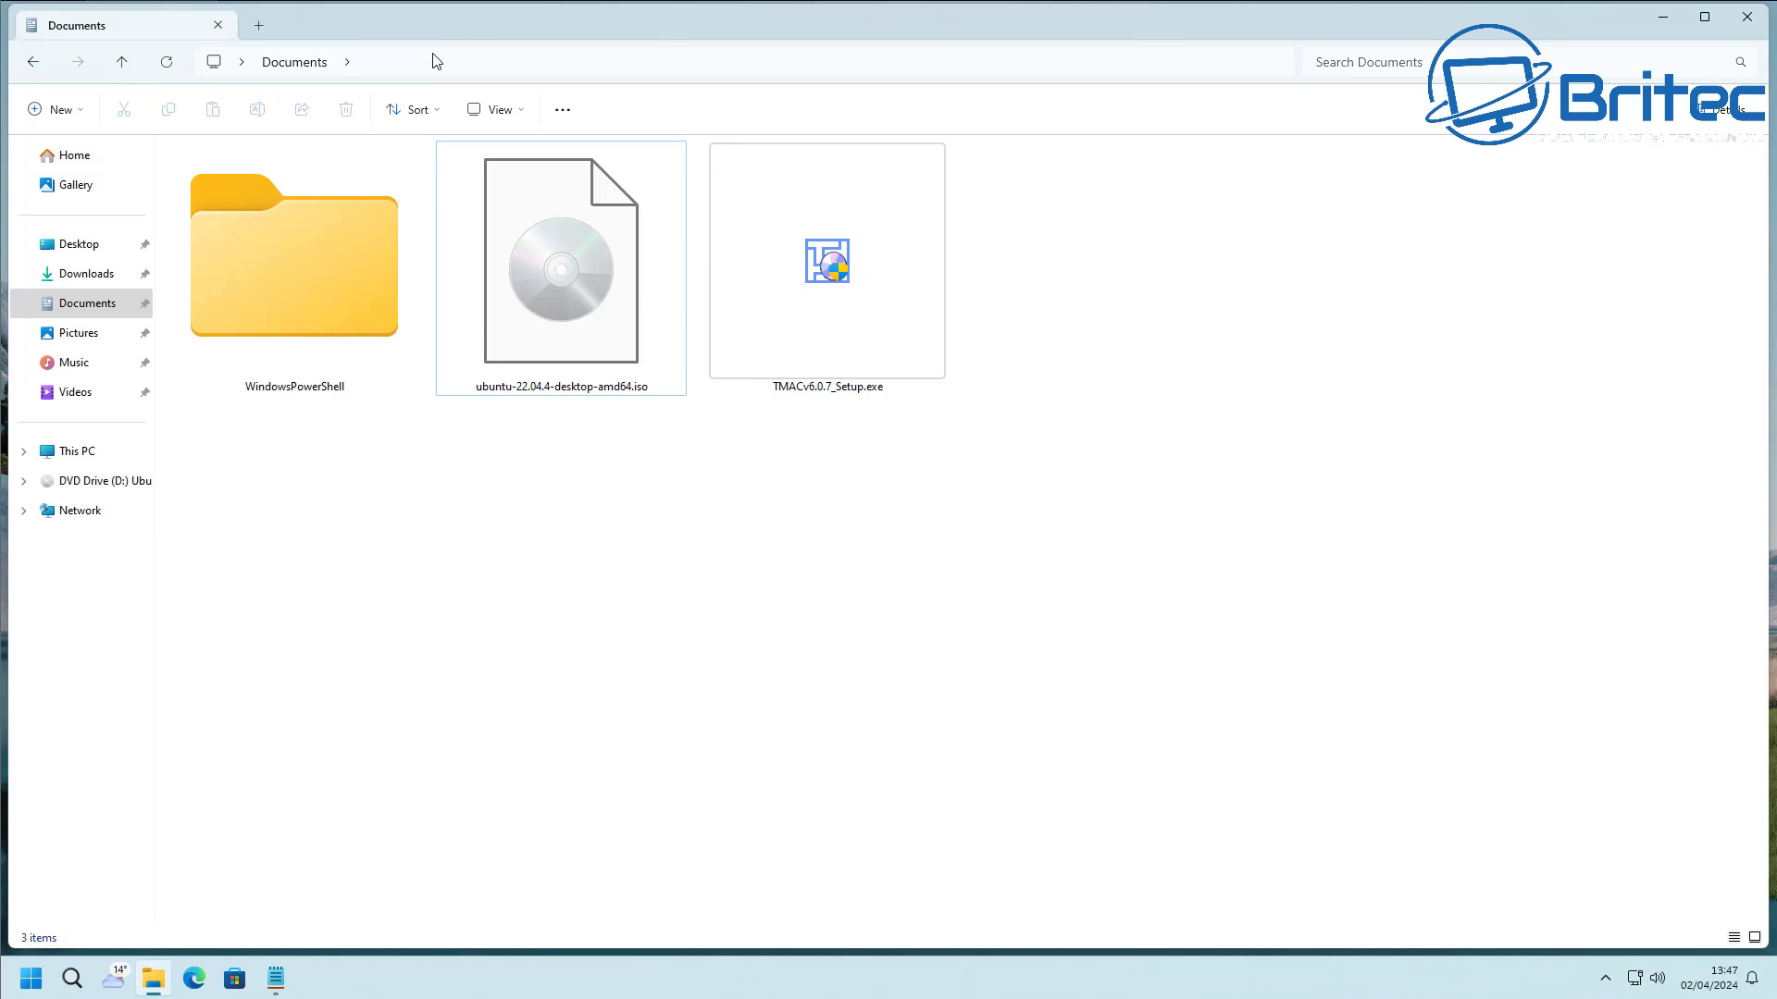
pyautogui.click(841, 258)
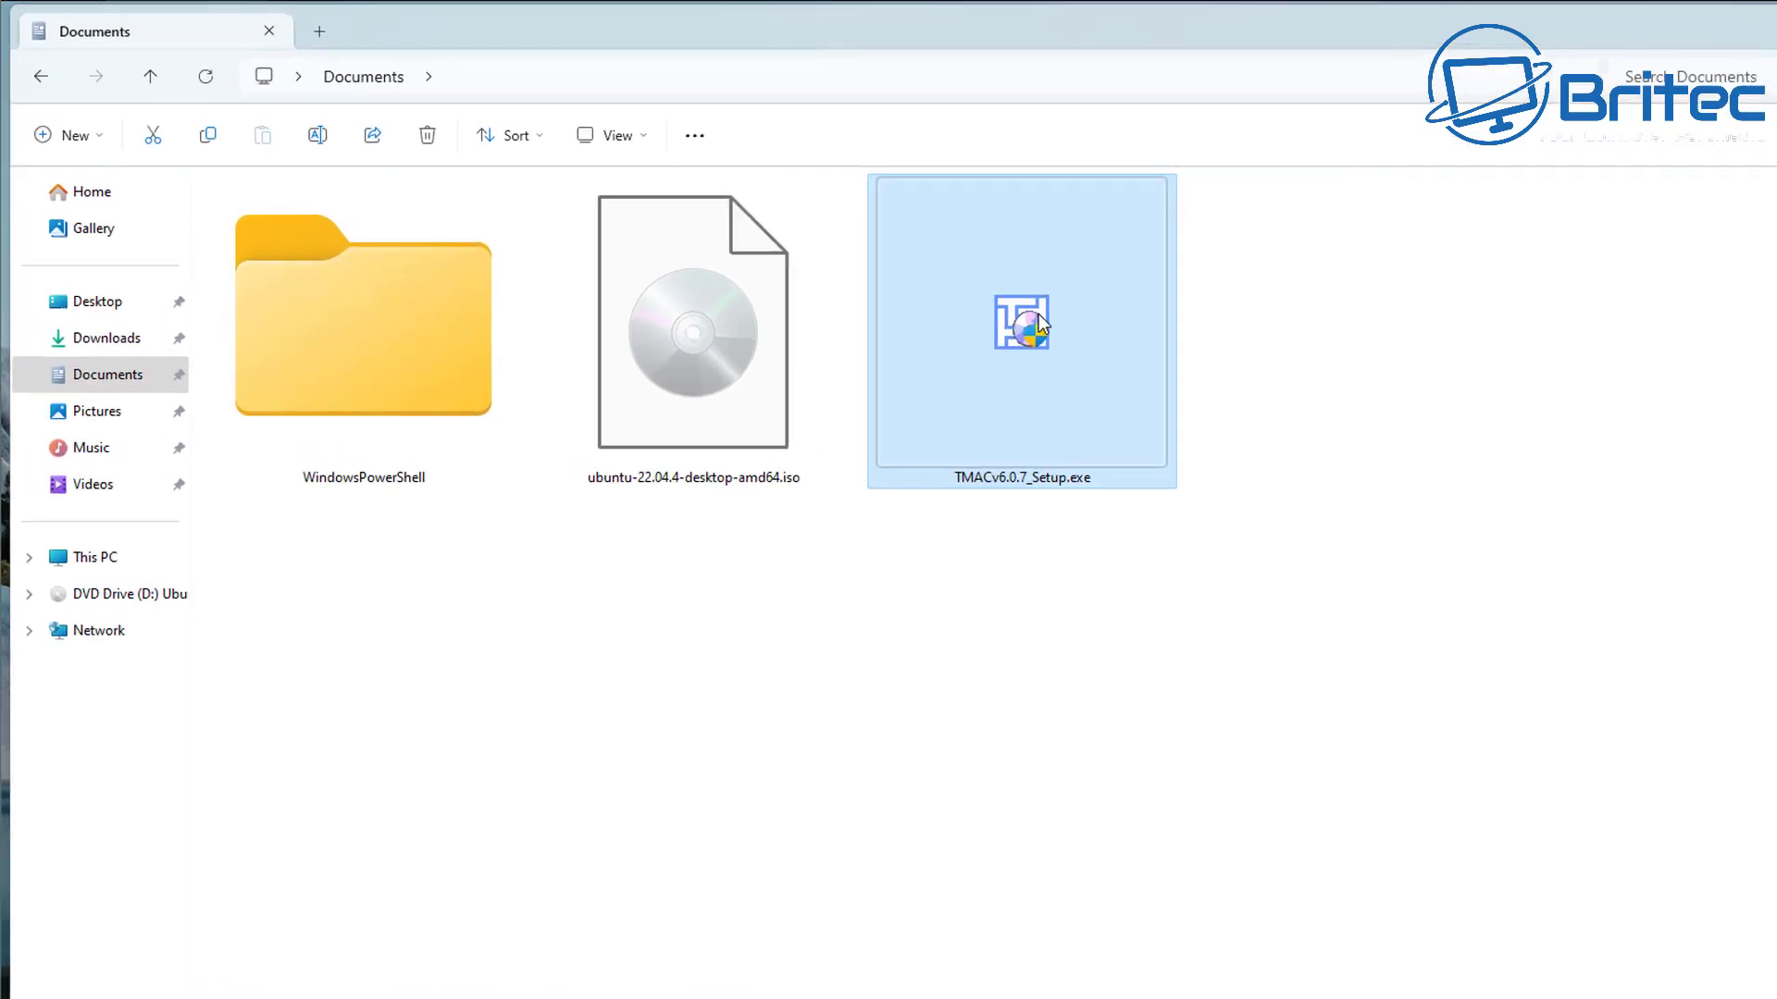
pyautogui.rightClick(1038, 314)
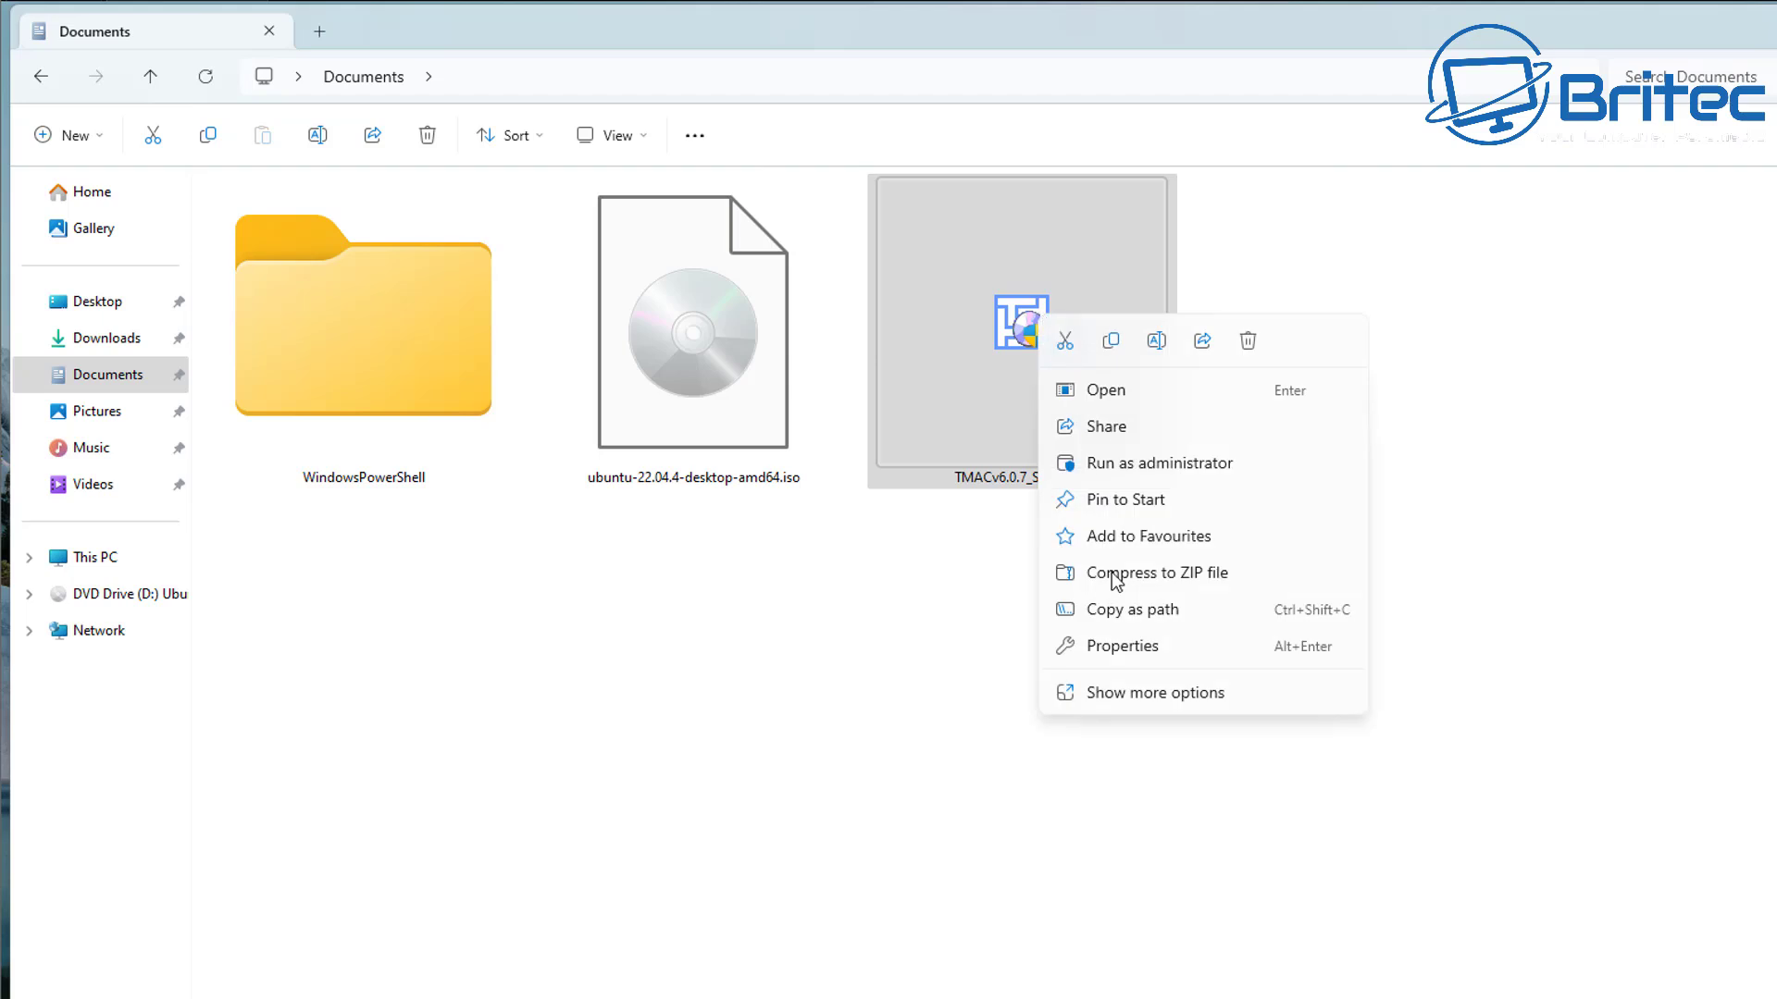
pyautogui.click(1127, 694)
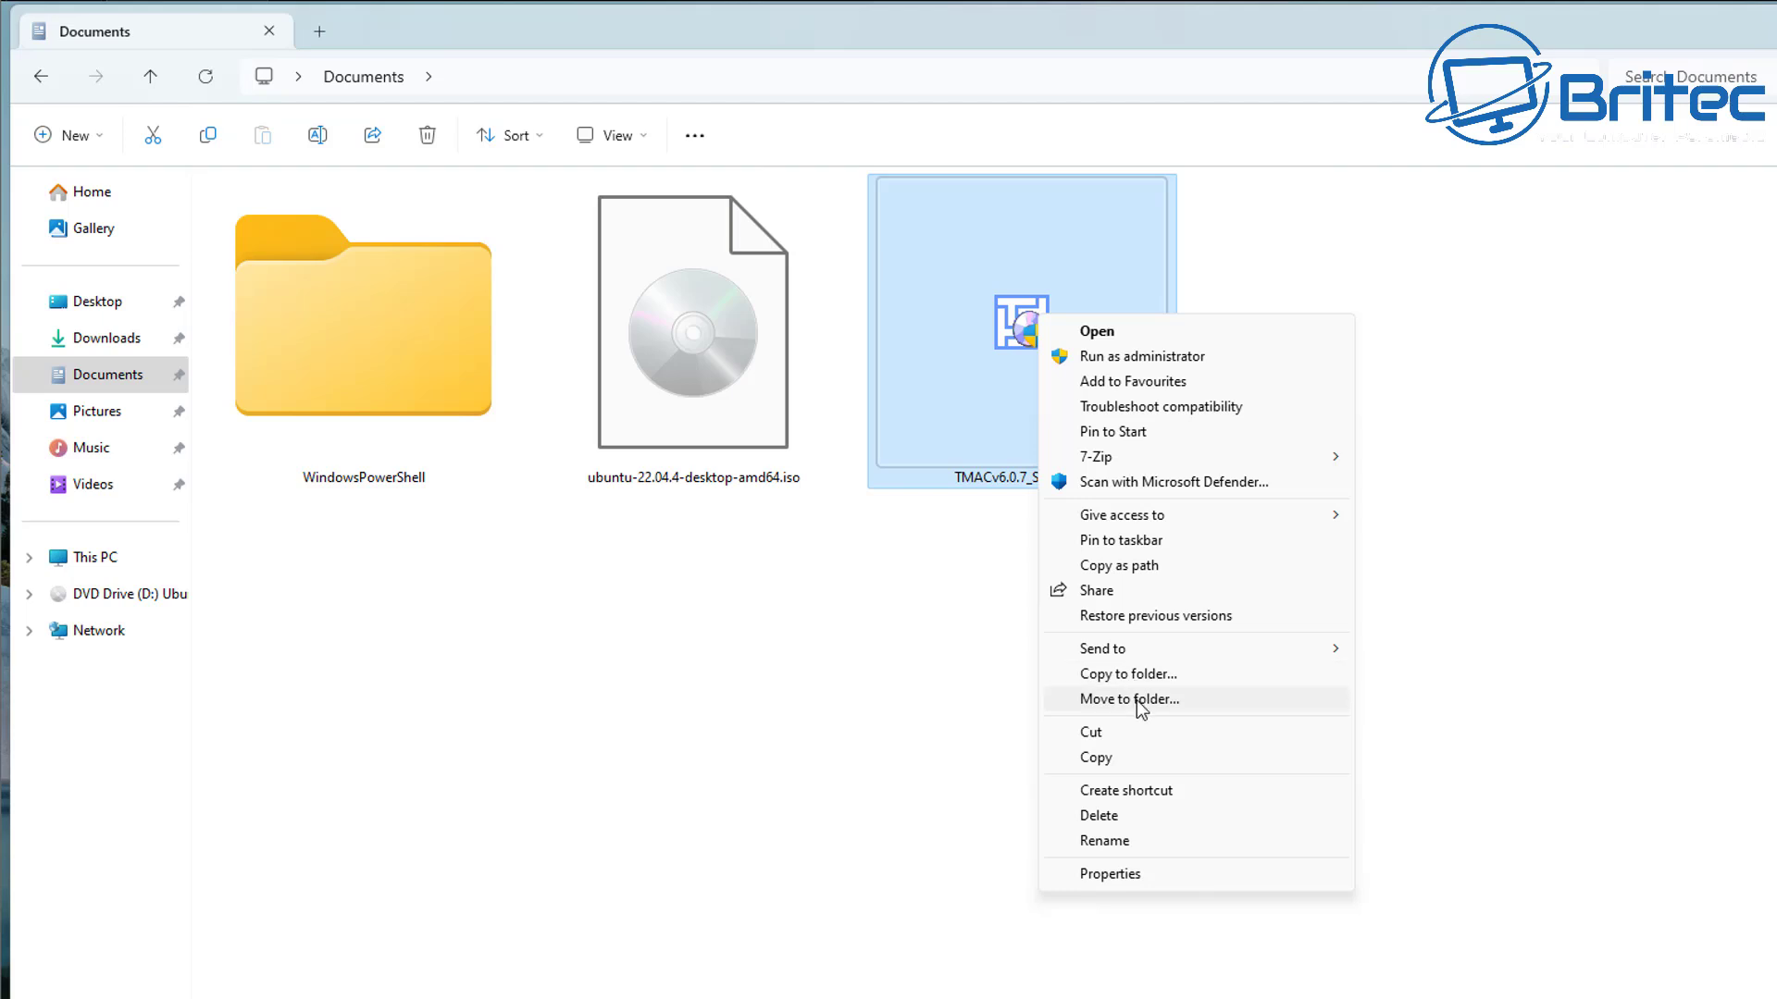
# - Use Move to folder to send TMACv6.0.7_Setup.exe into Pictures
pyautogui.click(1137, 700)
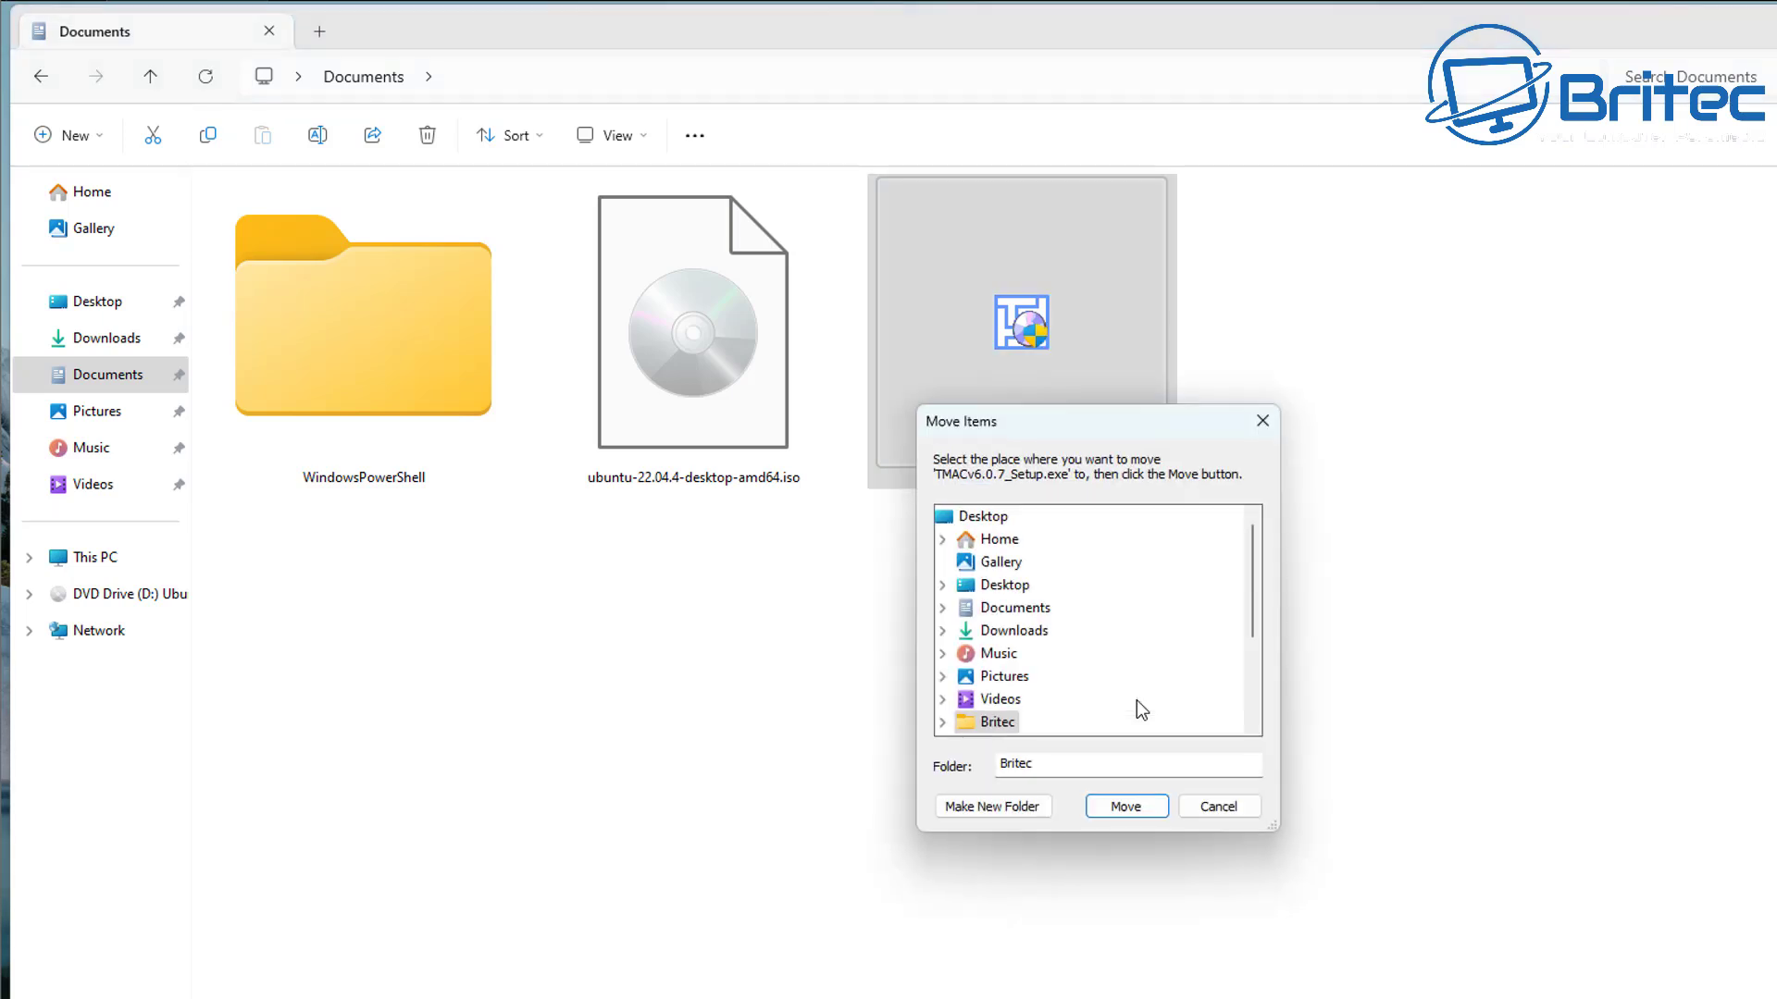
pyautogui.scroll(-2, 1064, 654)
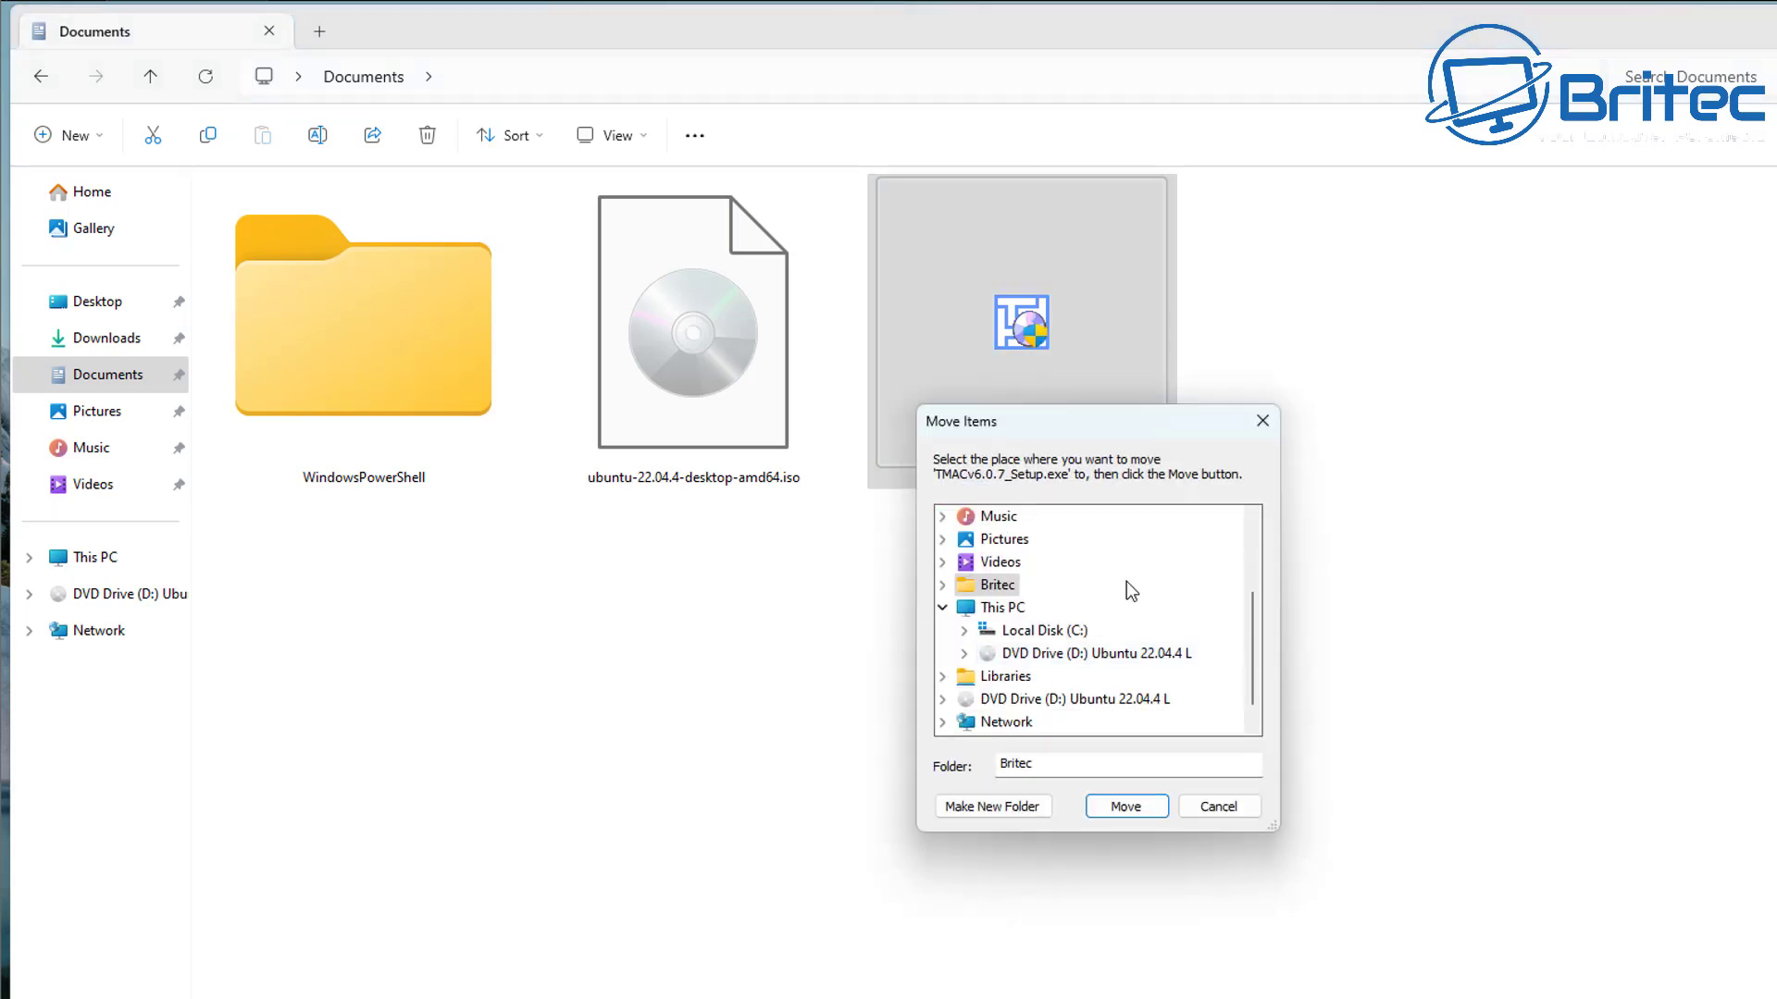
pyautogui.scroll(2, 1101, 674)
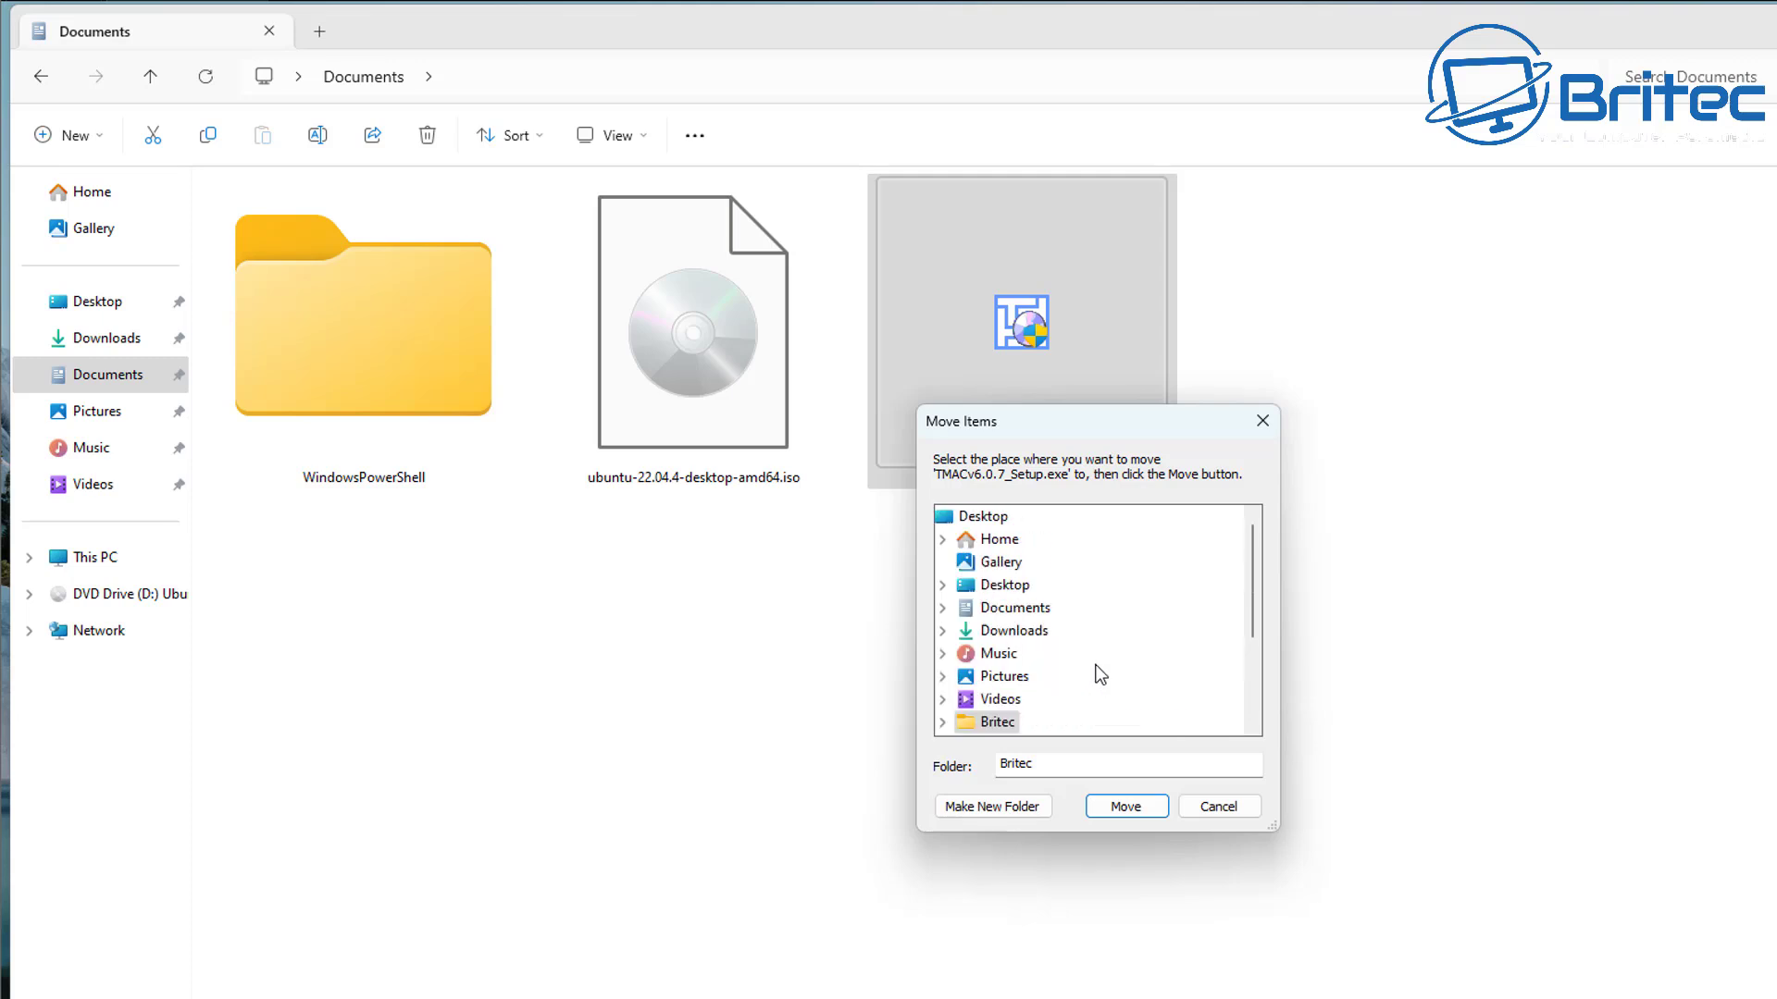
pyautogui.scroll(-2, 1099, 675)
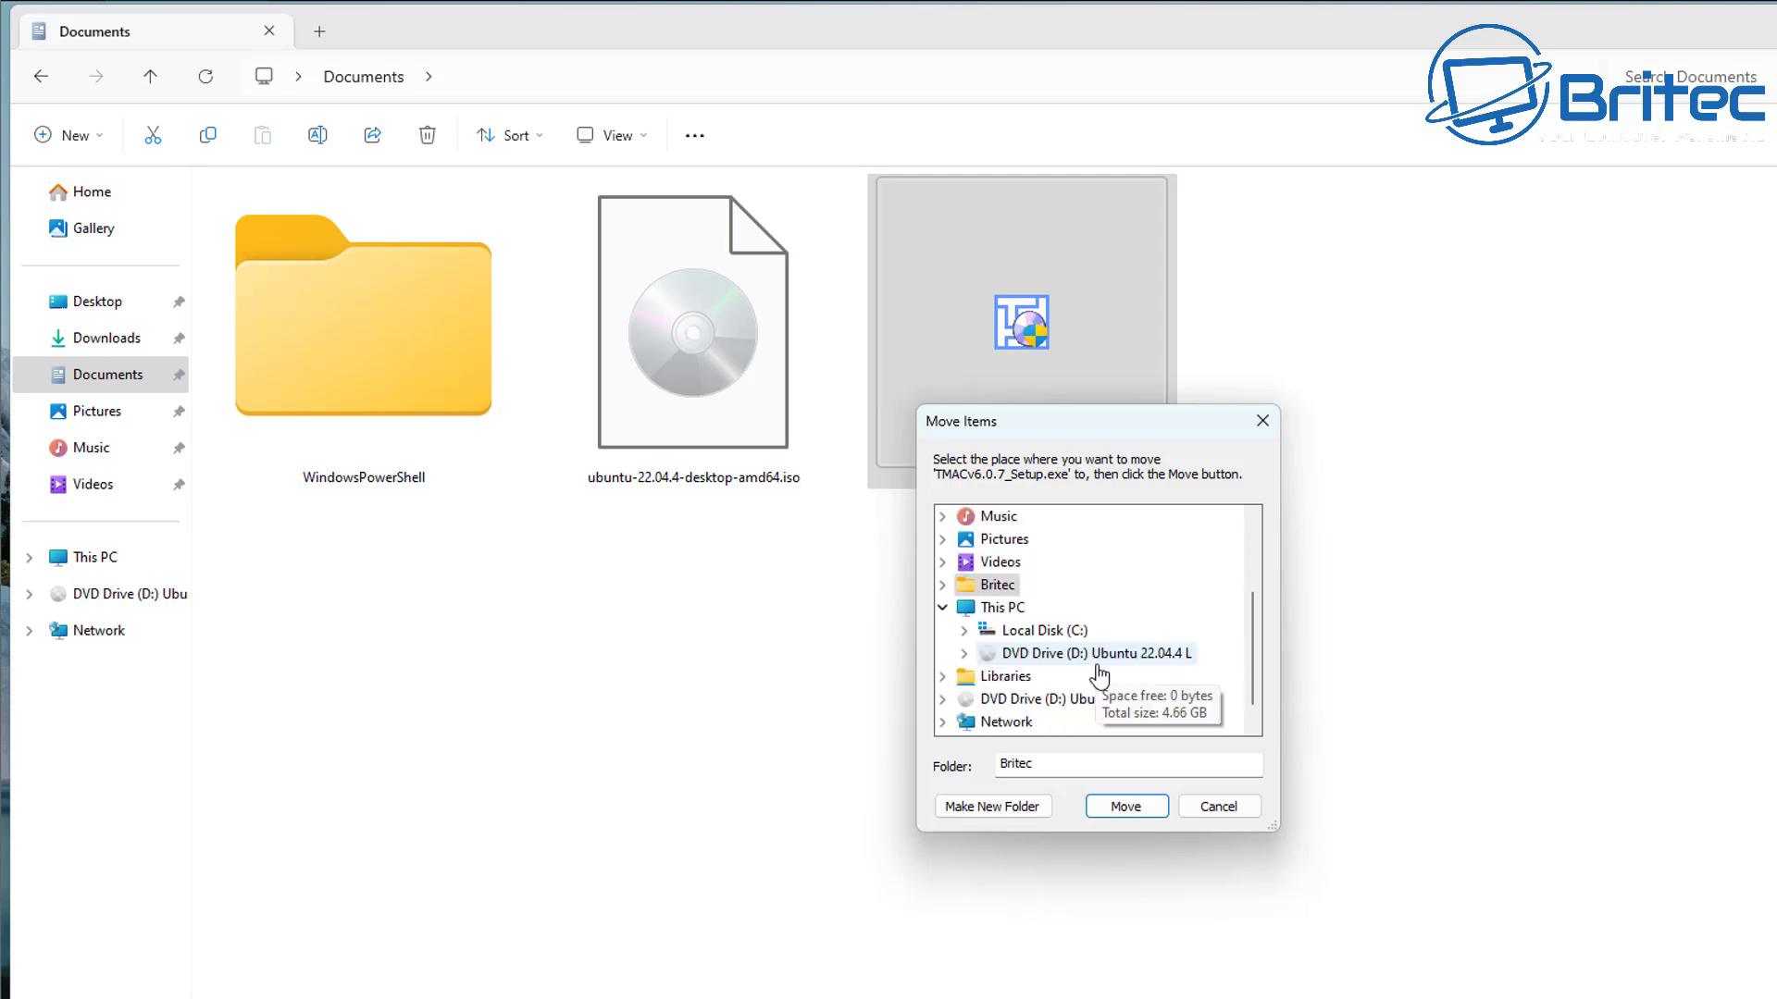
pyautogui.click(1018, 544)
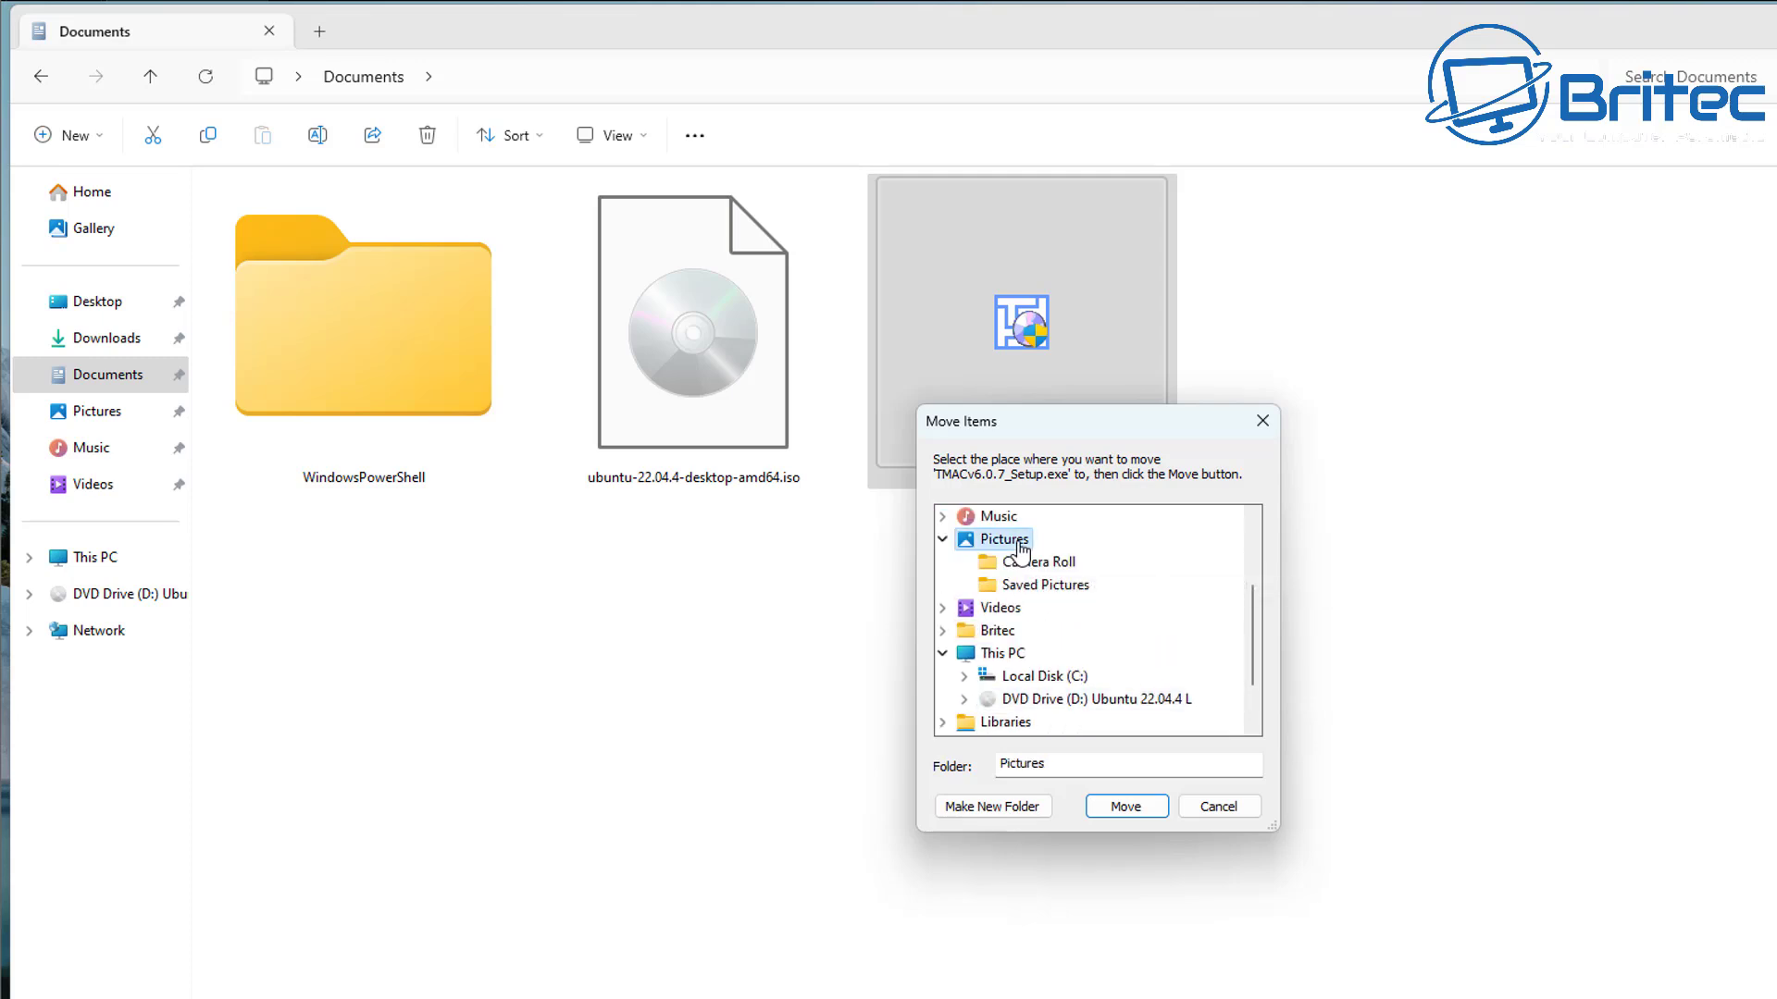
pyautogui.click(1124, 807)
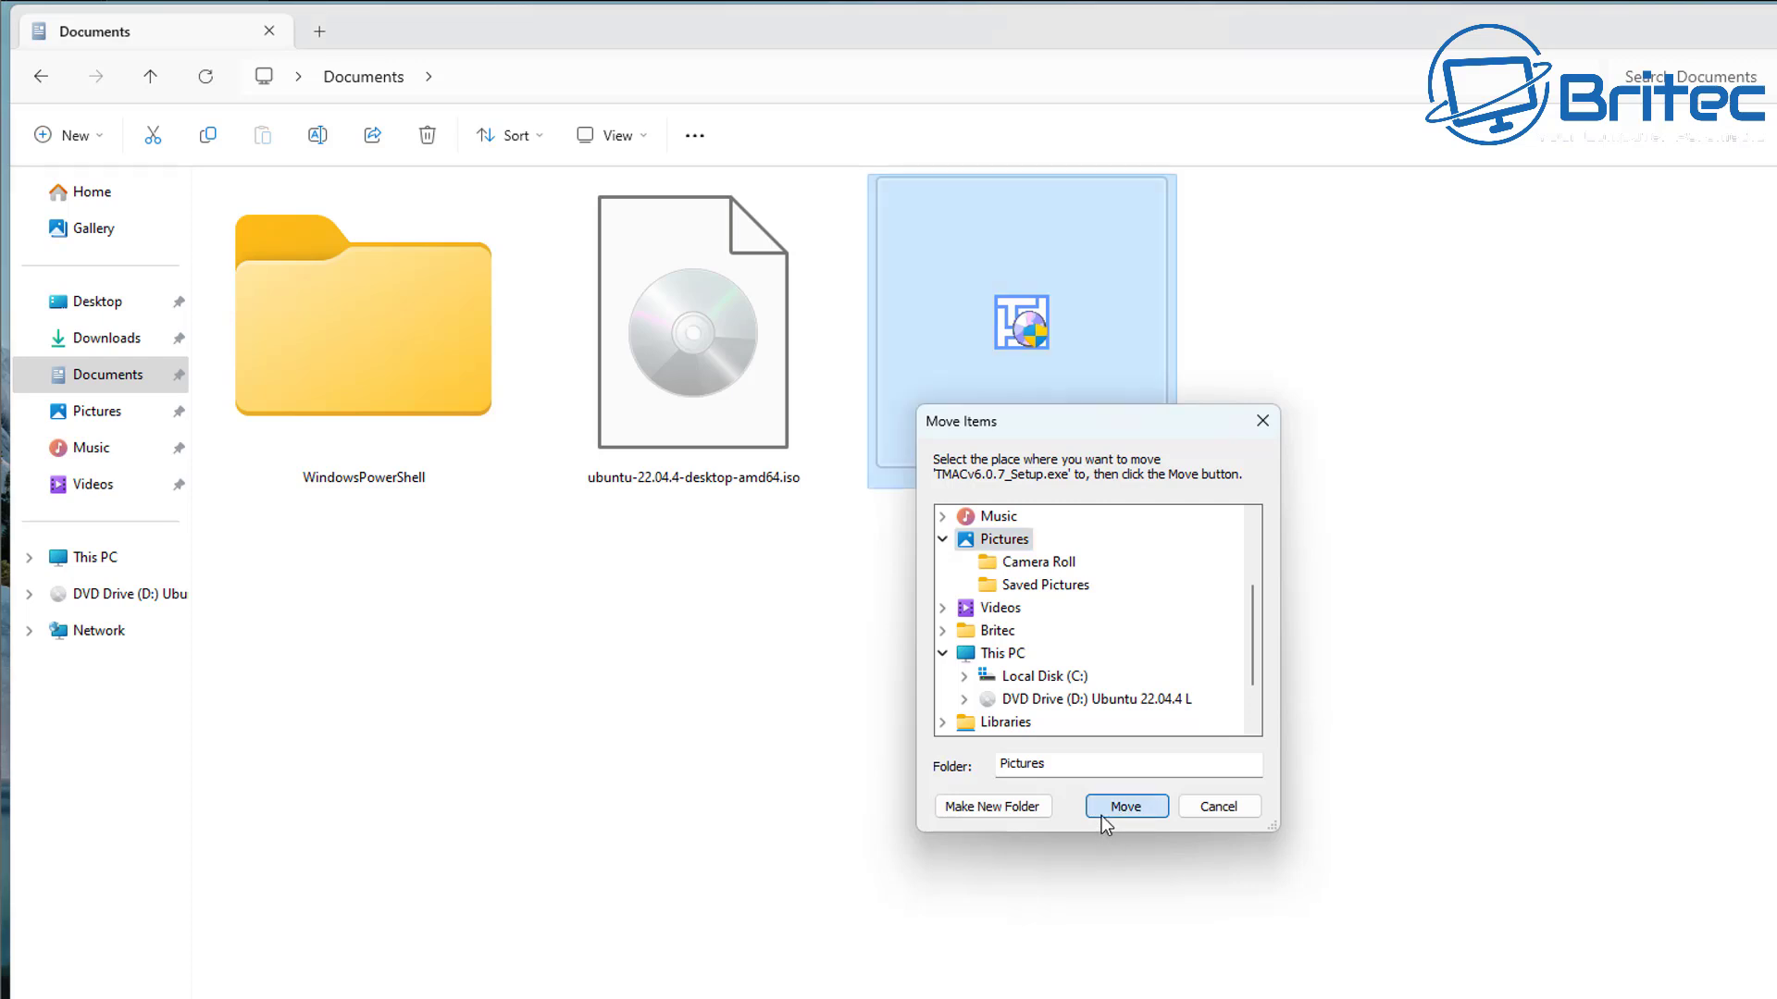
pyautogui.click(1101, 813)
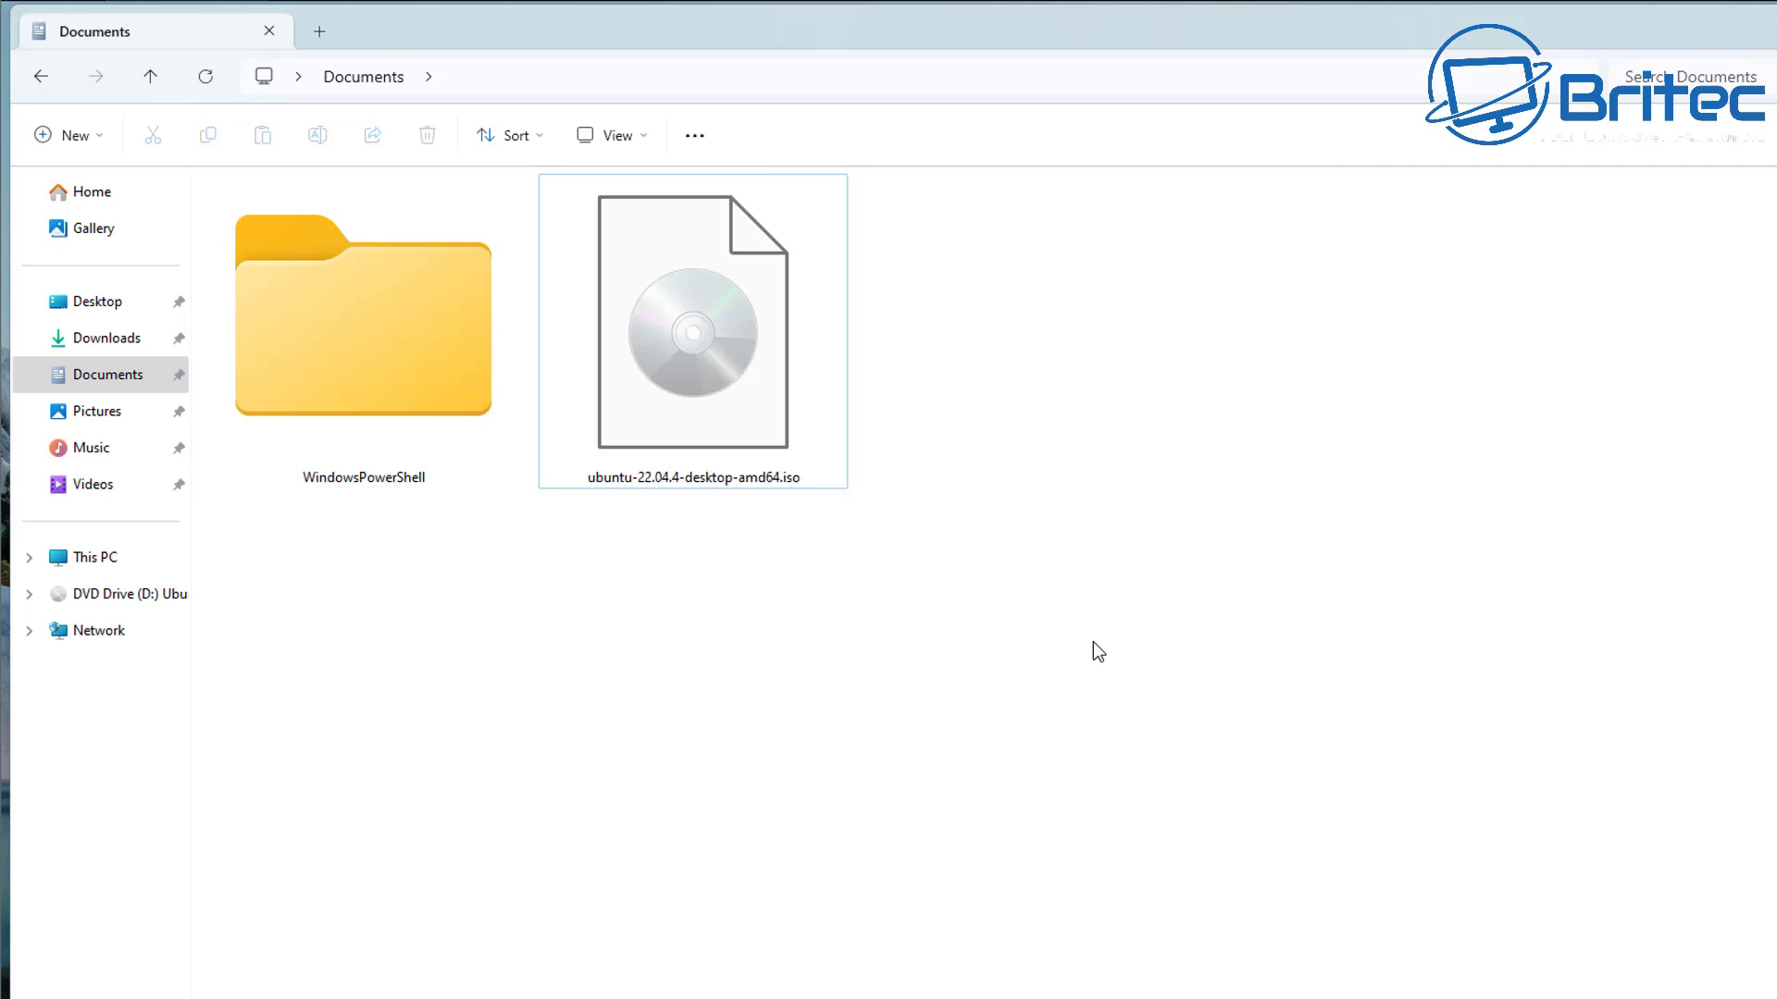
# - Use Copy to folder to copy ubuntu-22.04.4-desktop-amd64.iso into Pictures
pyautogui.click(736, 450)
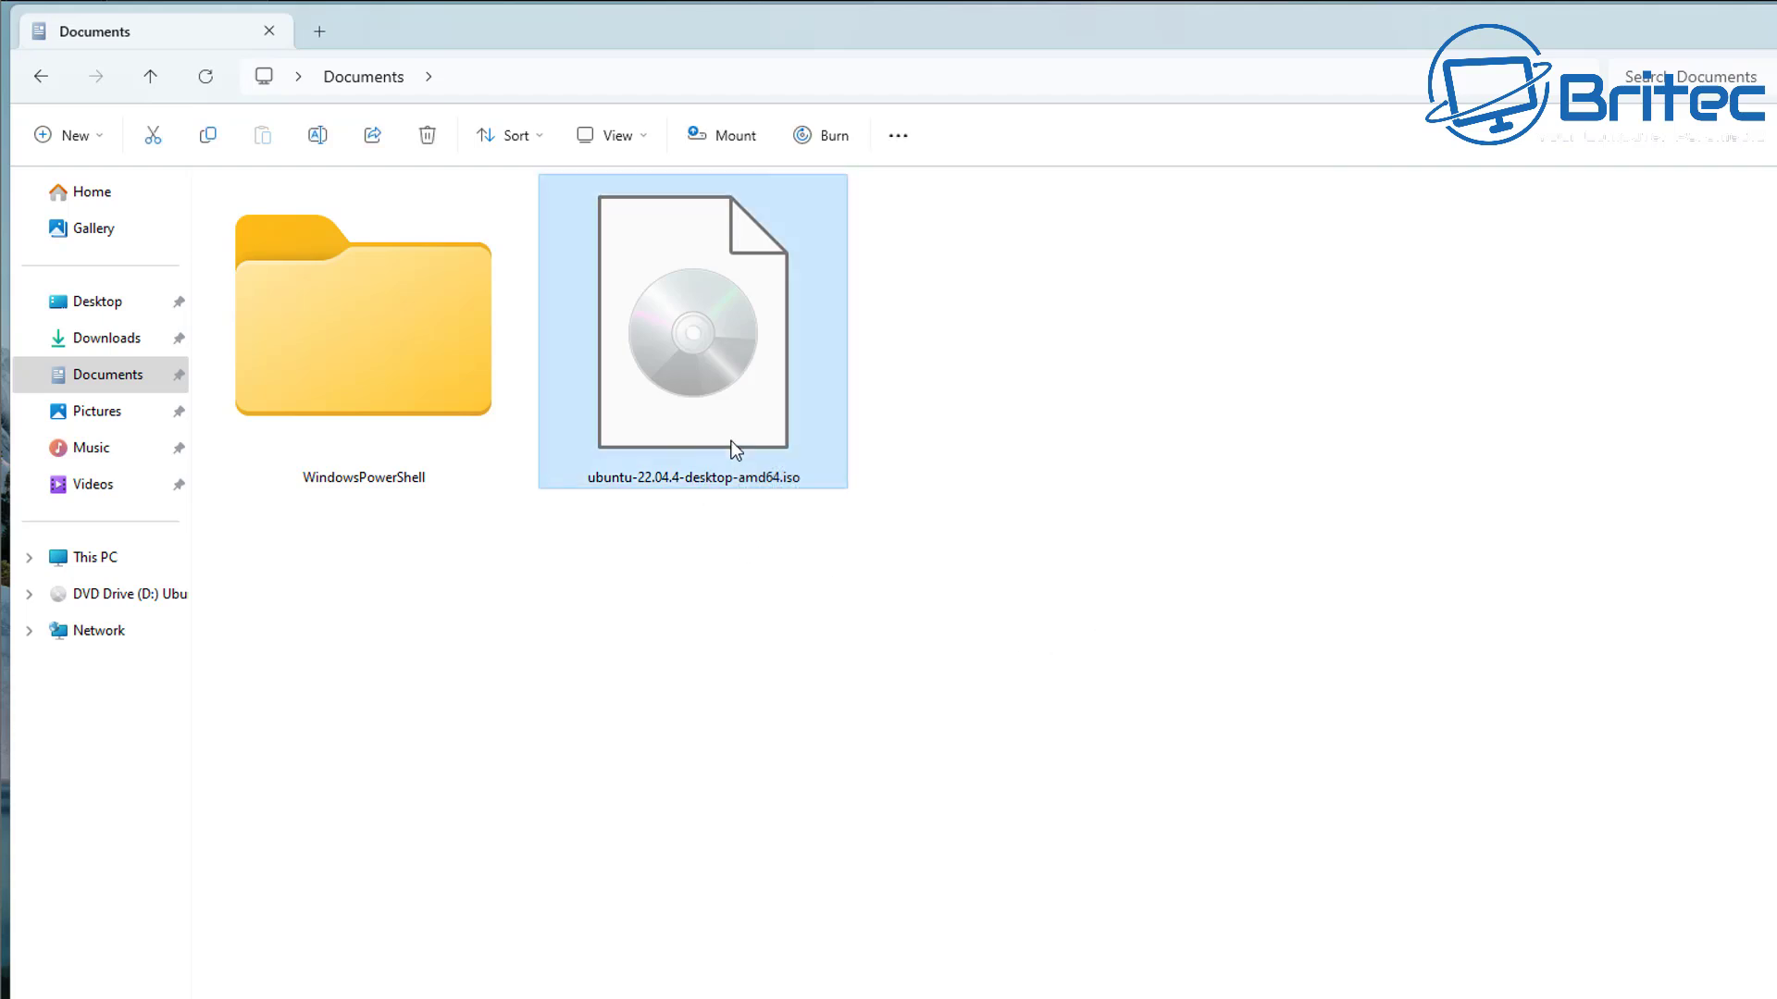
pyautogui.rightClick(736, 451)
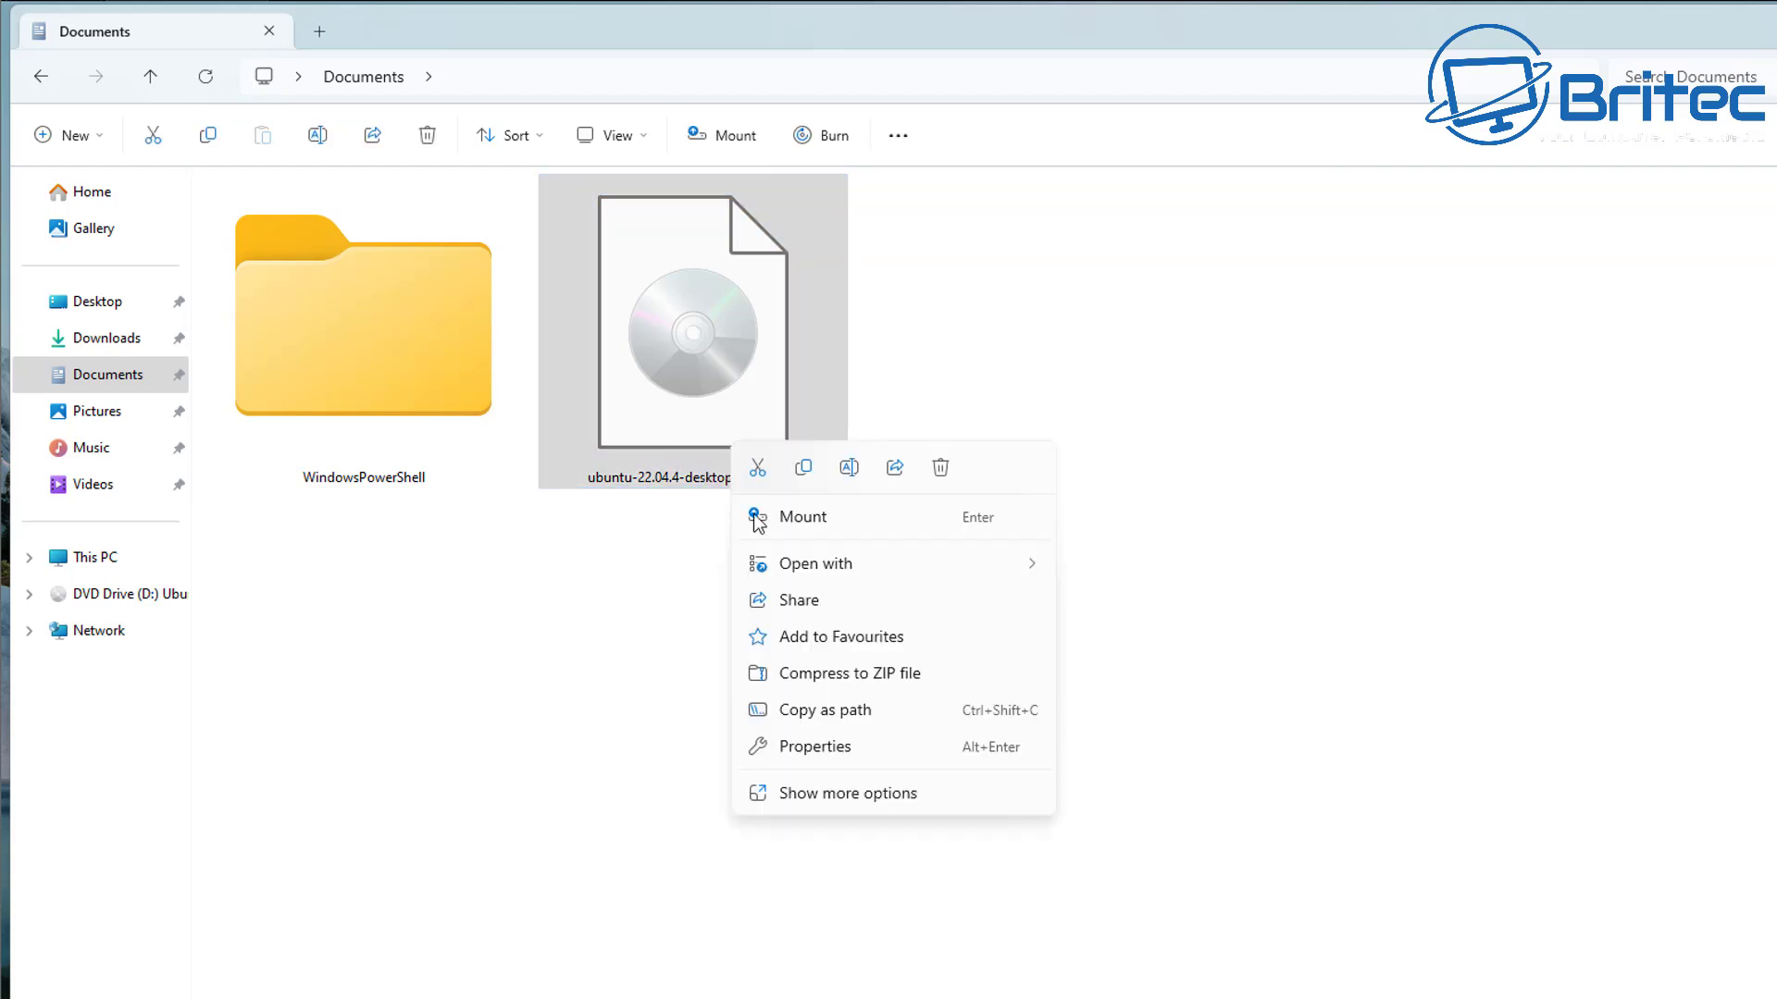
pyautogui.click(840, 794)
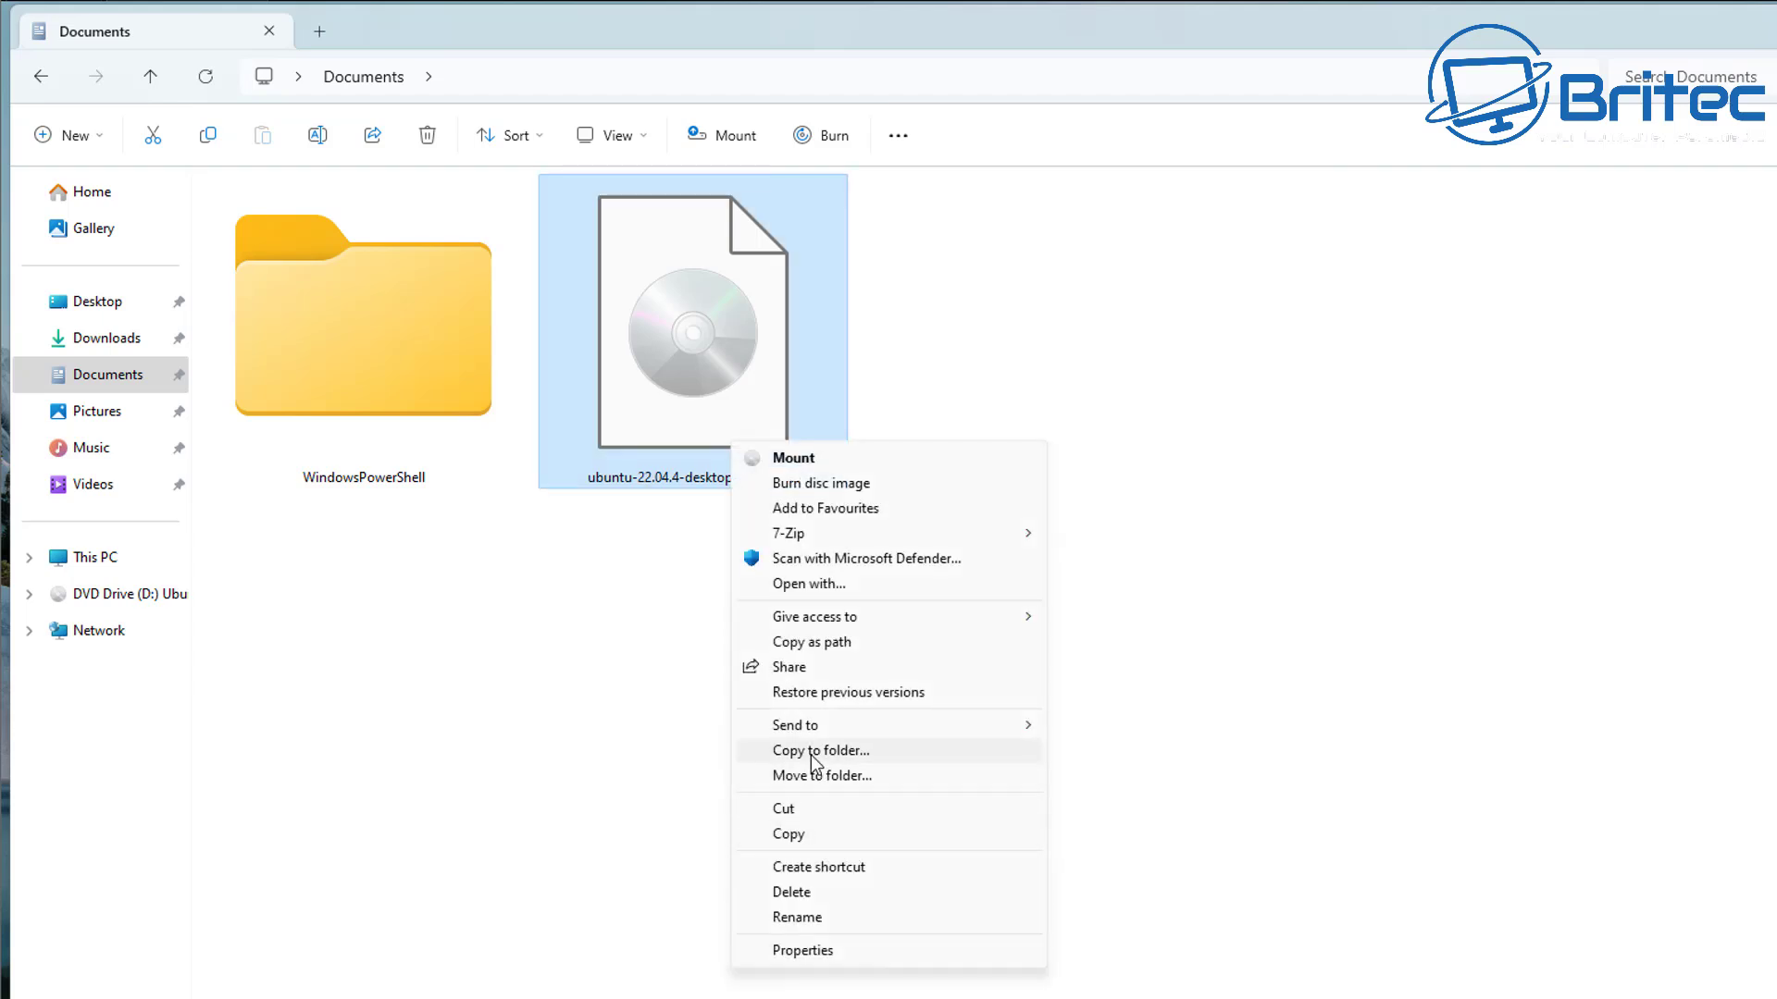
pyautogui.click(811, 752)
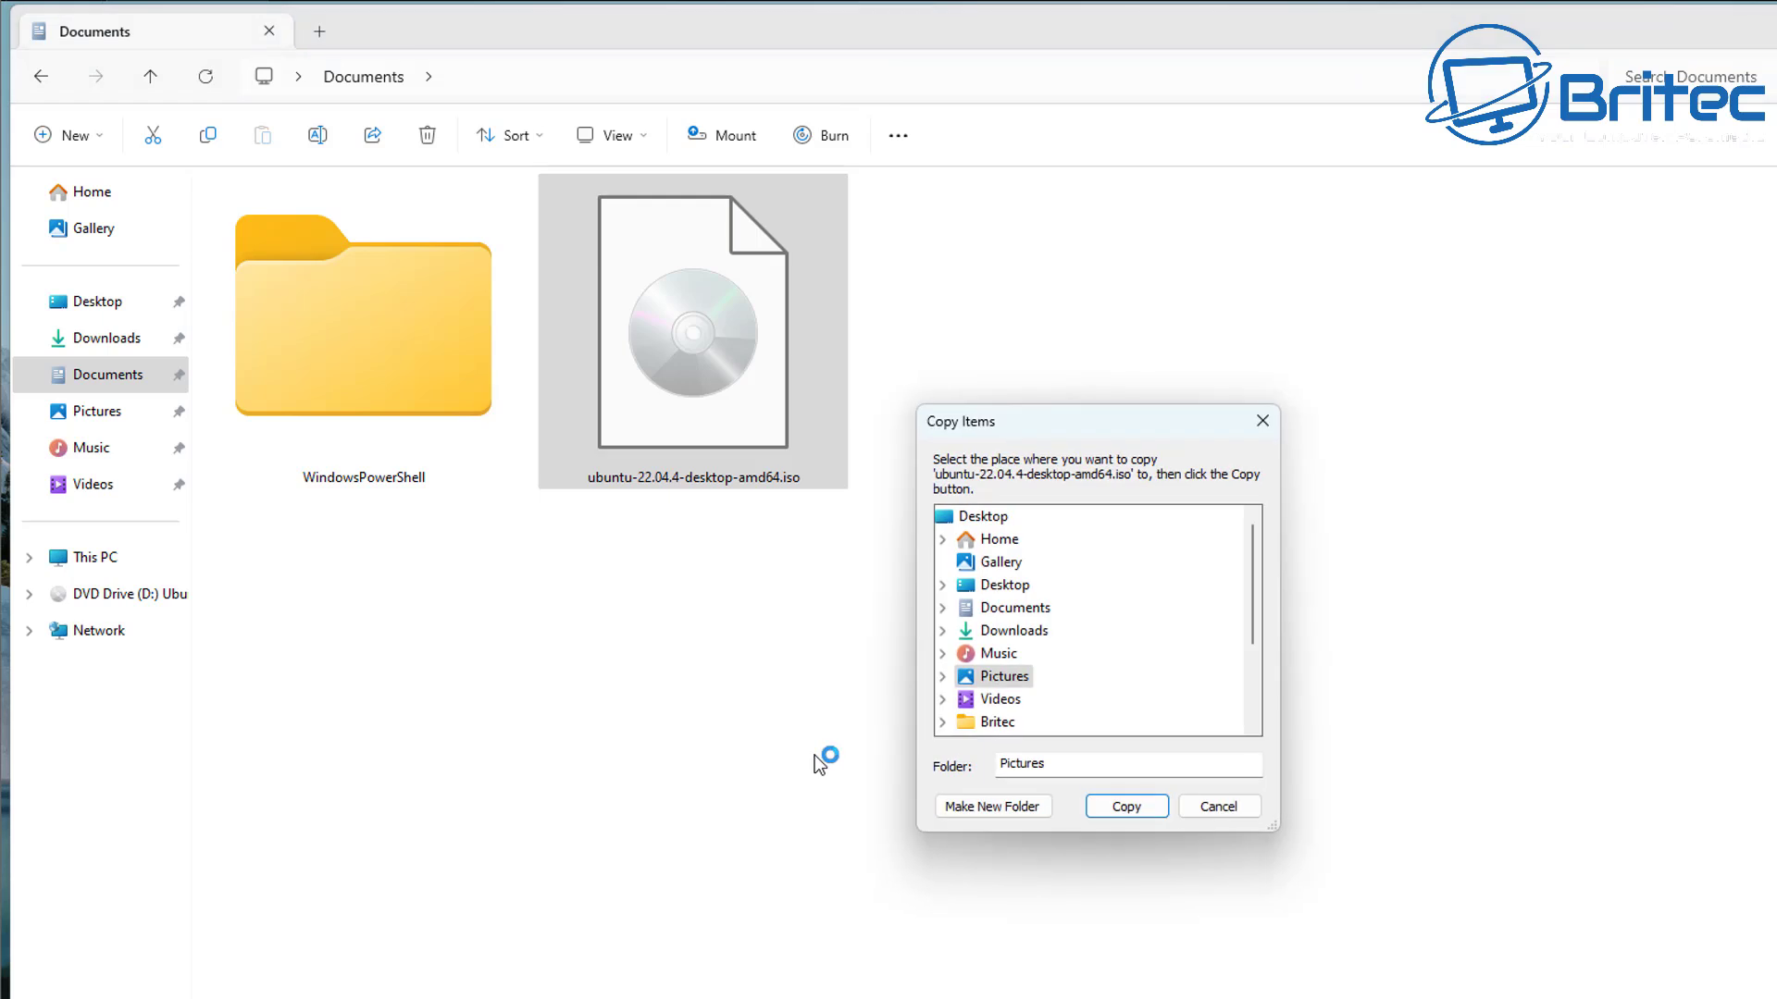
pyautogui.doubleClick(1008, 685)
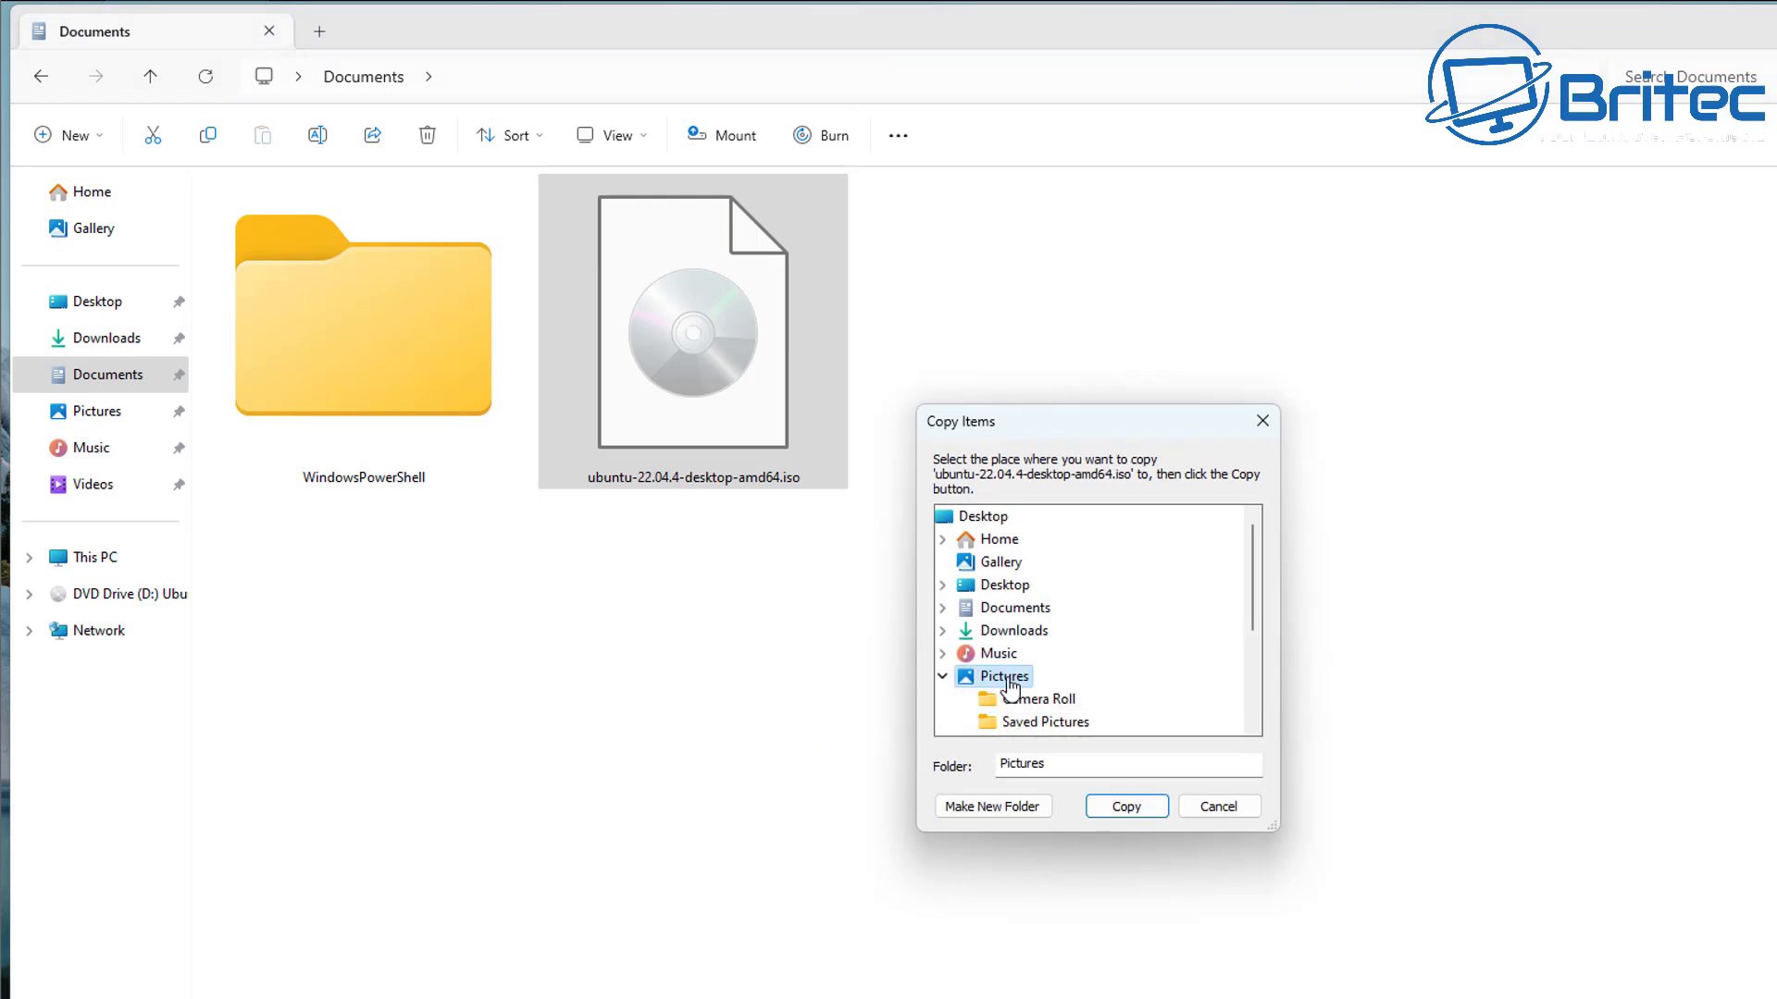
pyautogui.click(1151, 812)
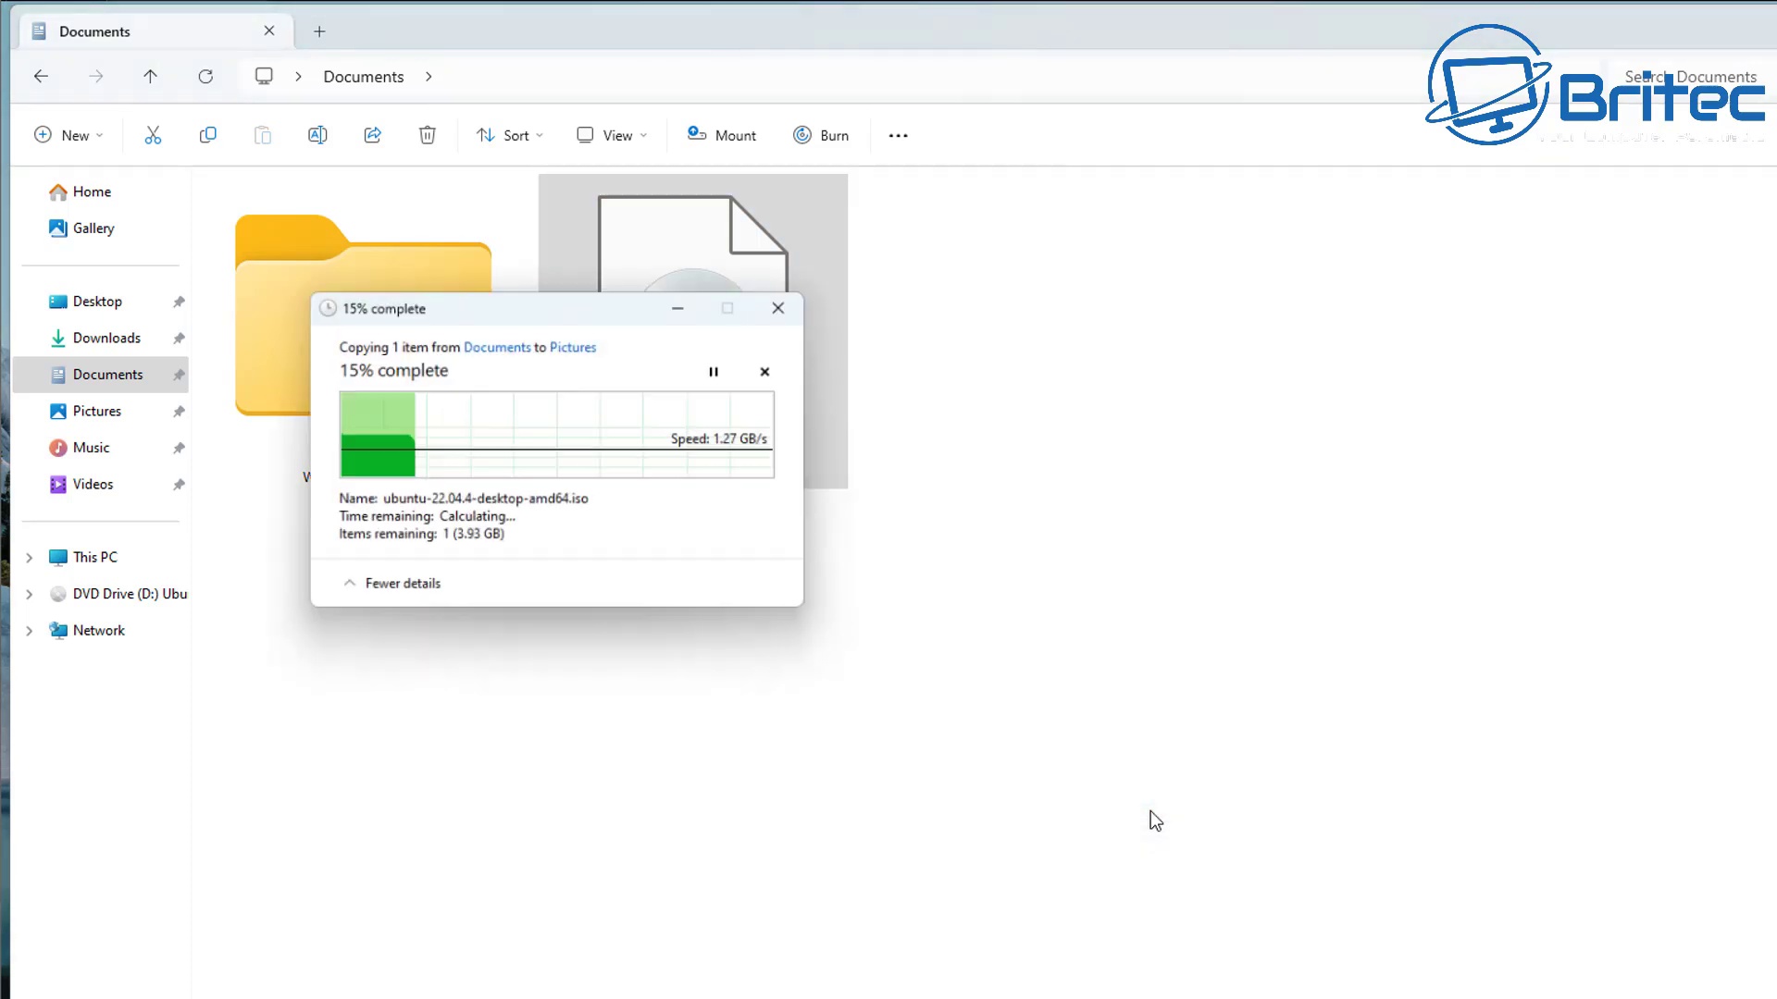
pyautogui.moveTo(581, 309); pyautogui.dragTo(1129, 516)
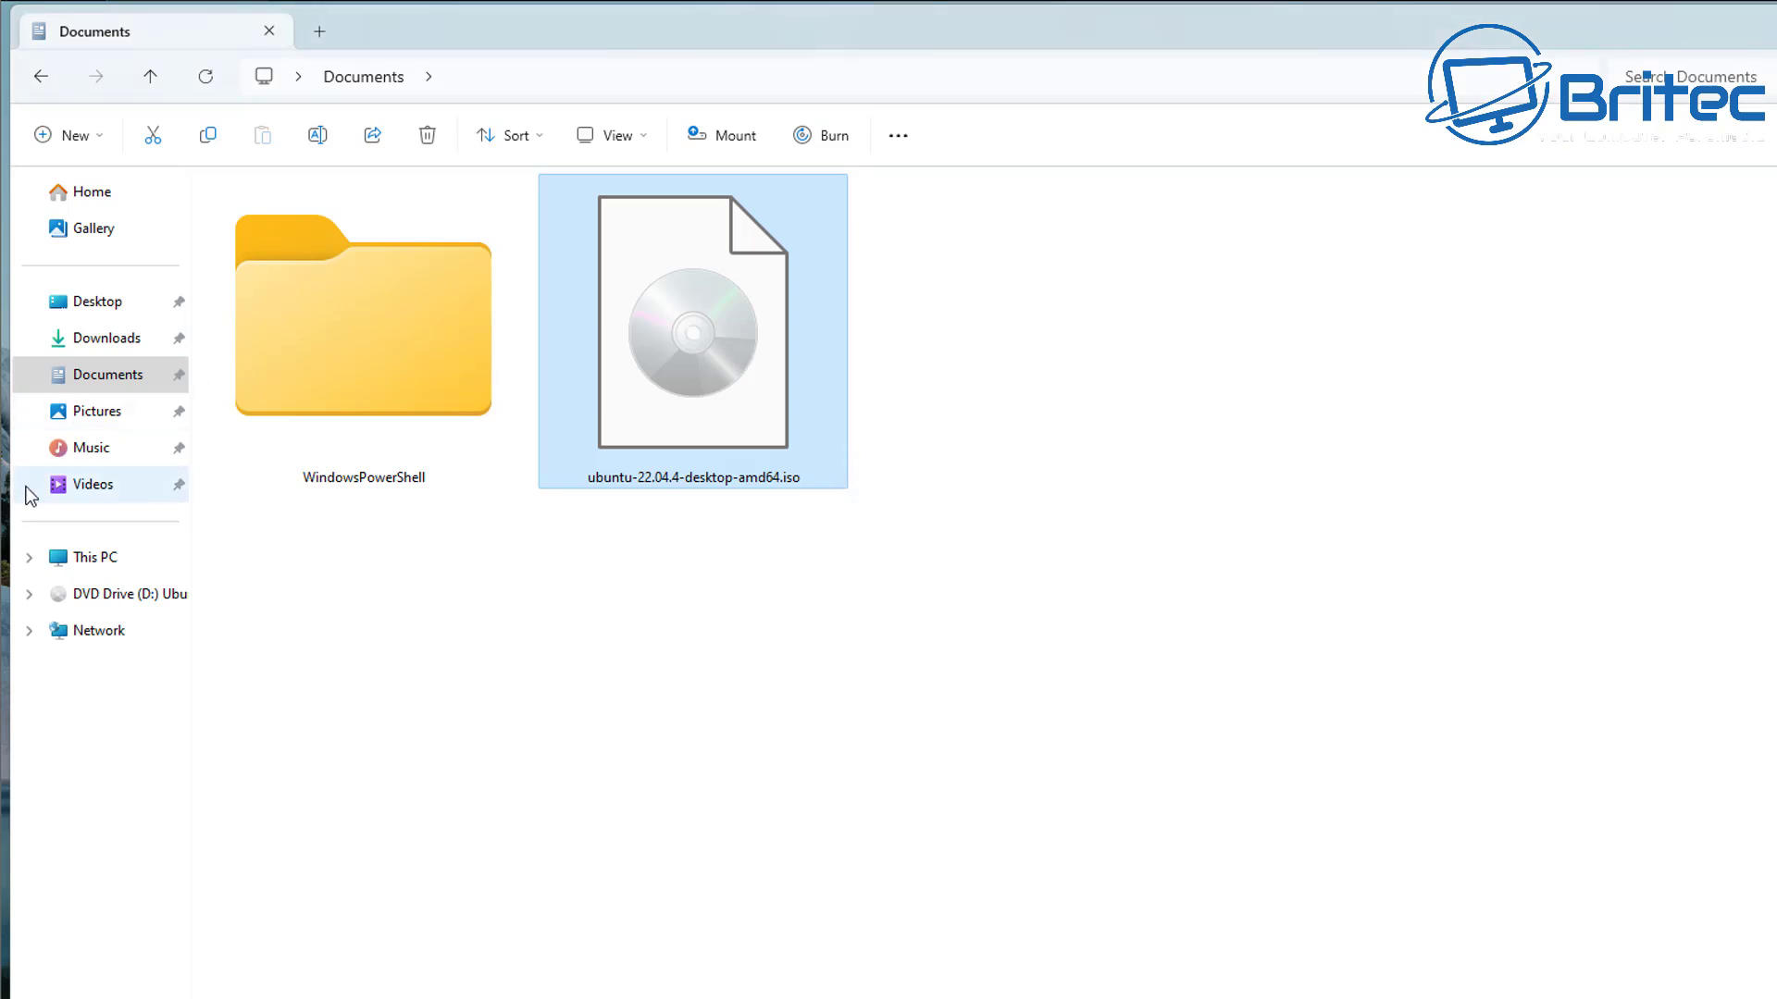
# - Check that the Pictures folder contains the setup file and the ubuntu ISO
pyautogui.click(88, 416)
pyautogui.click(692, 298)
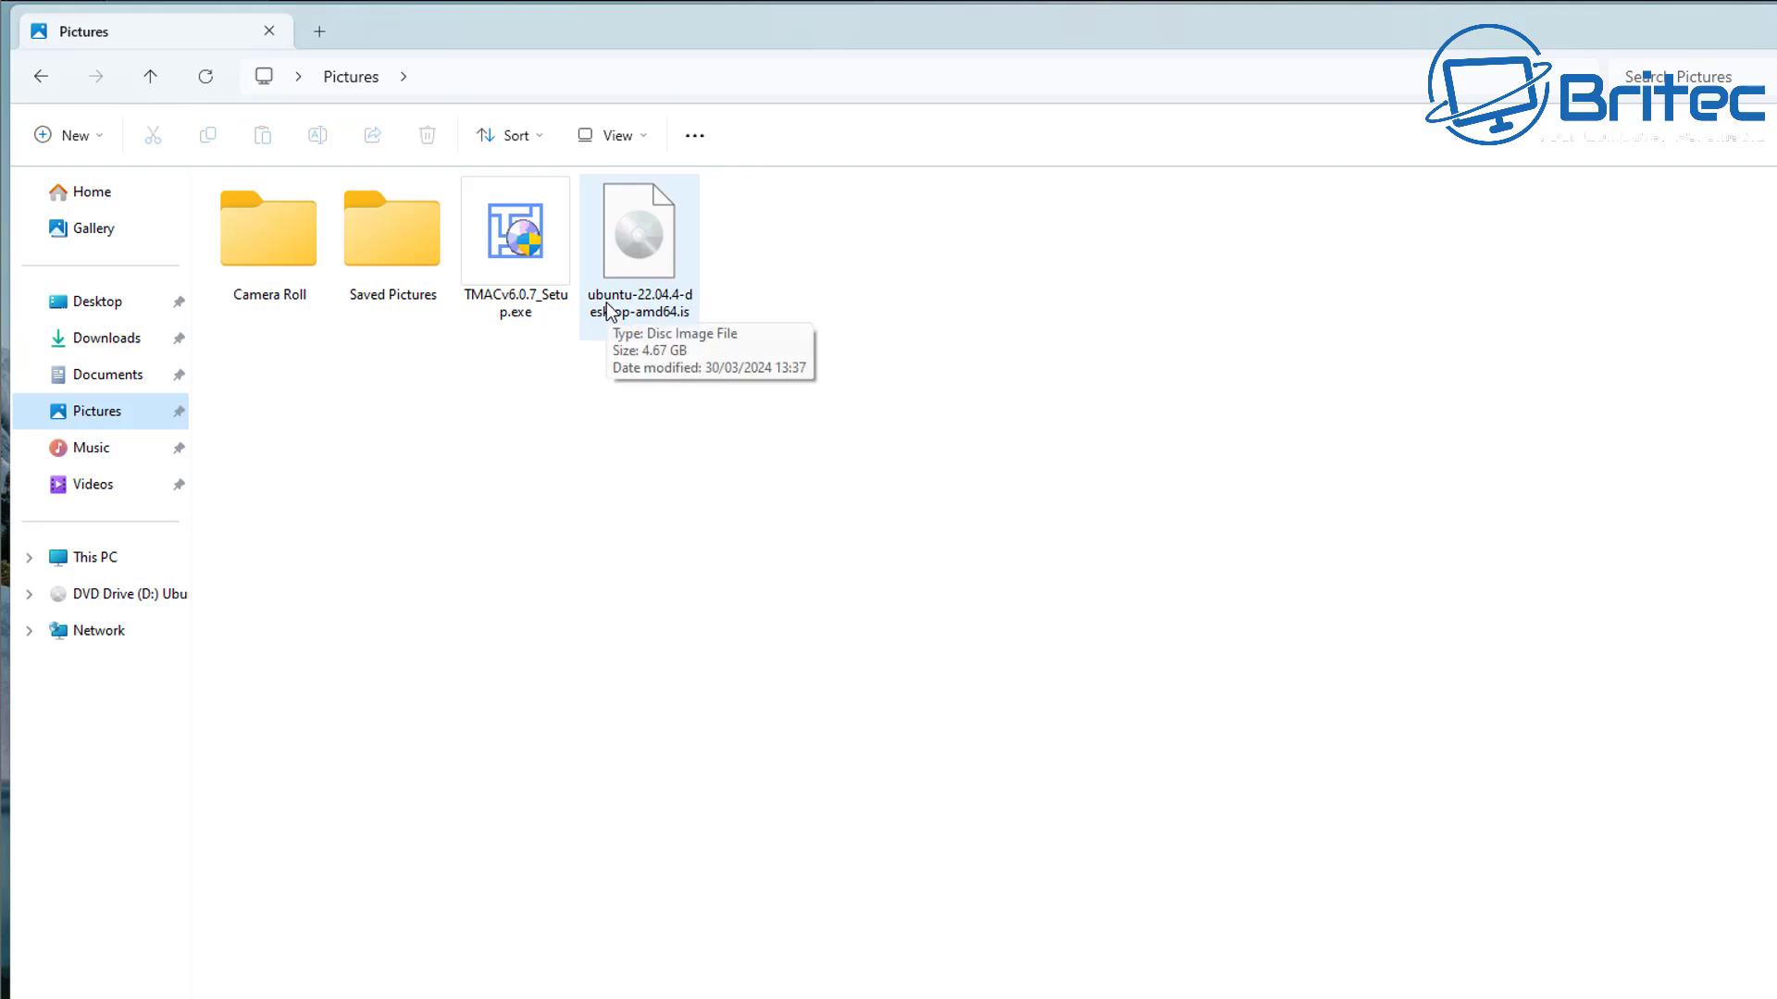
pyautogui.click(333, 277)
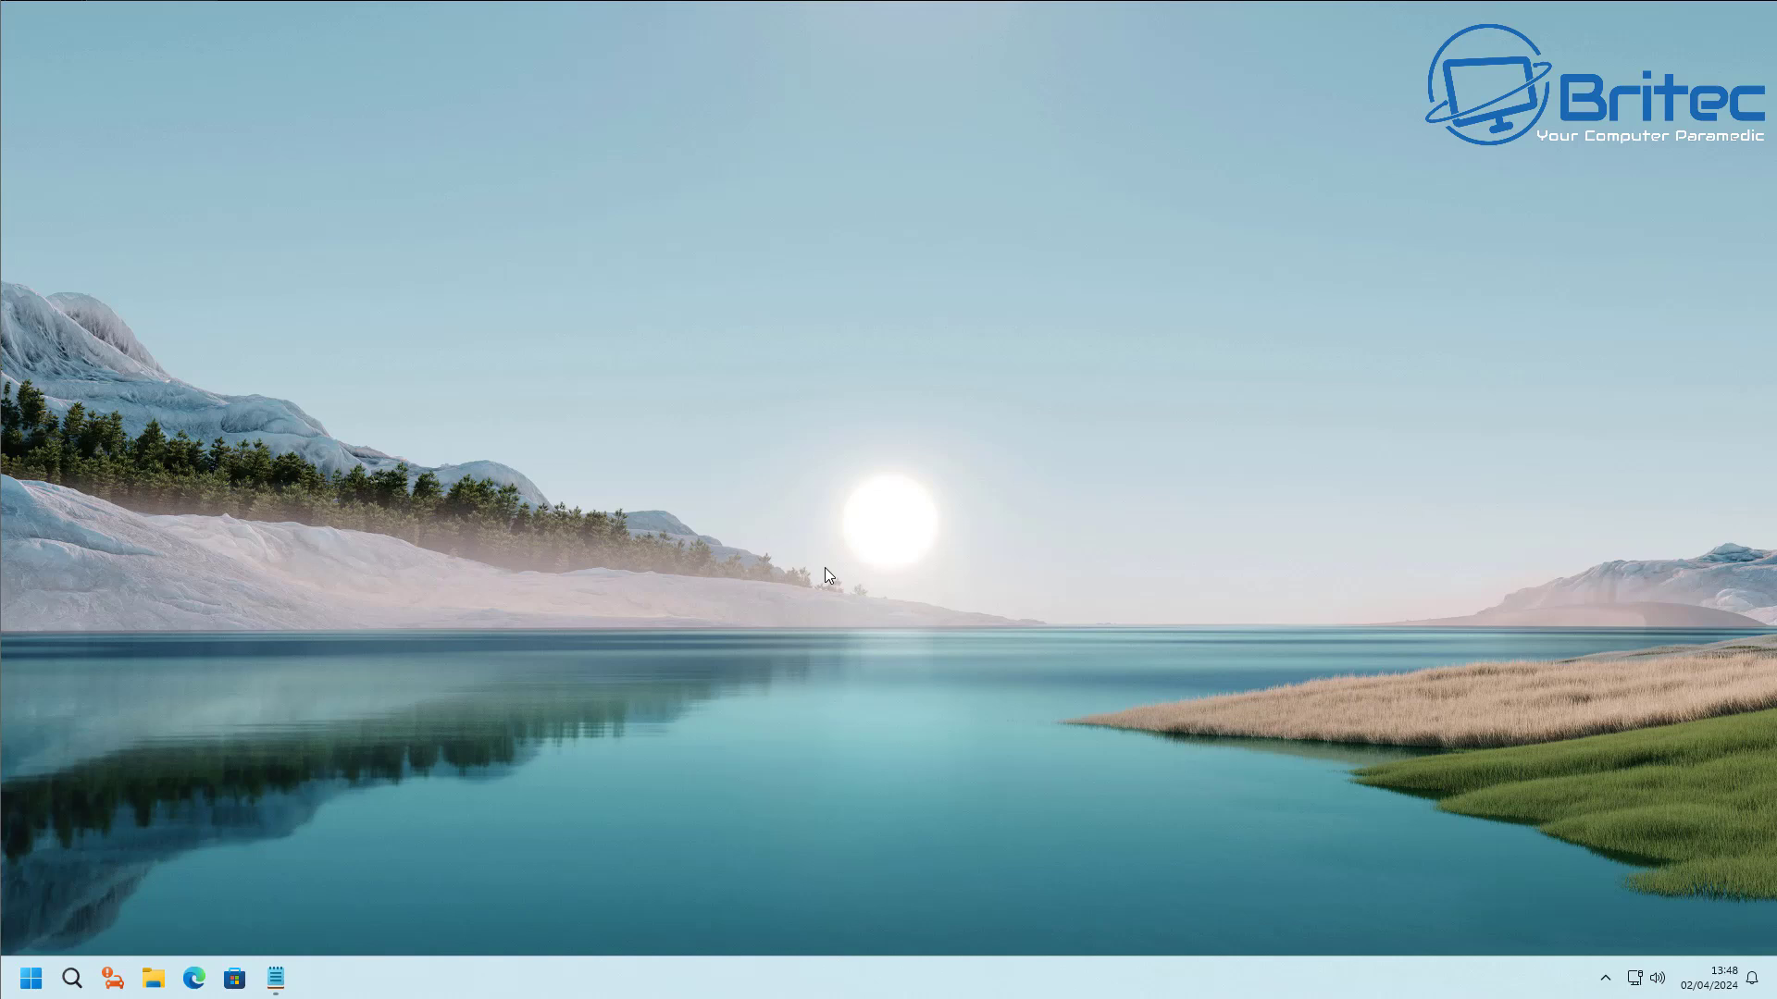
# - Dismiss the desktop context menu and bring the Notepad window back into view
pyautogui.rightClick(594, 363)
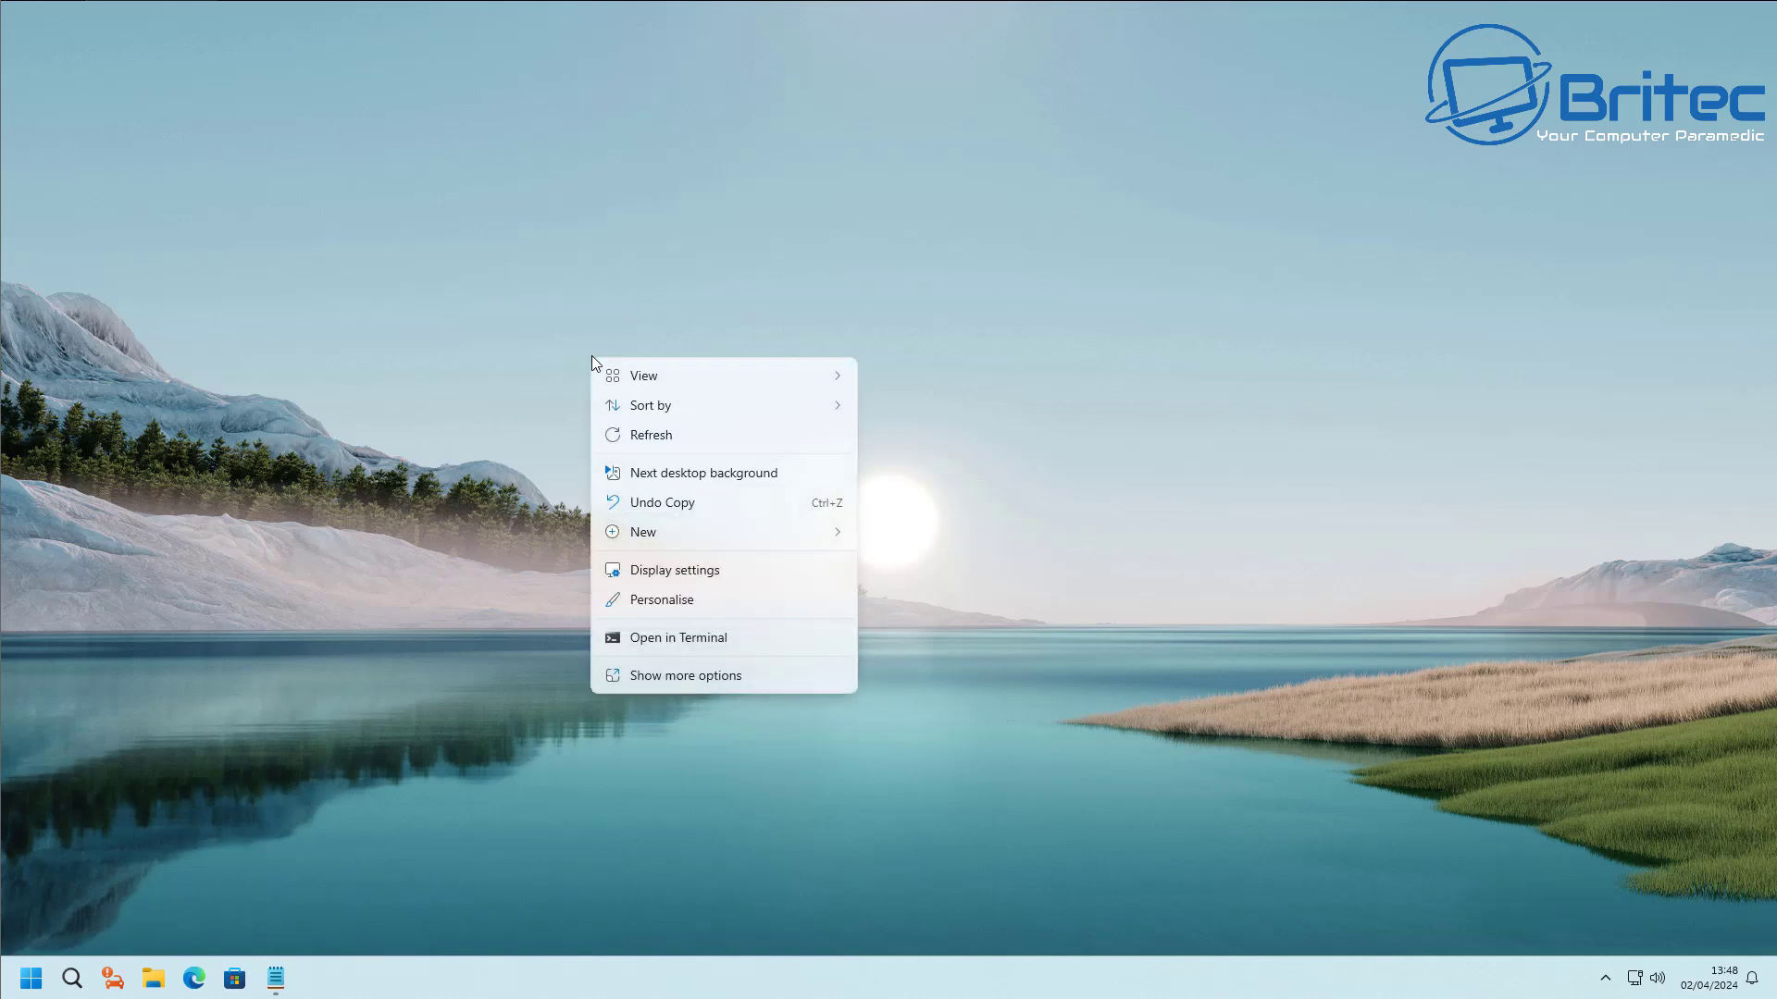
pyautogui.click(686, 827)
pyautogui.click(276, 981)
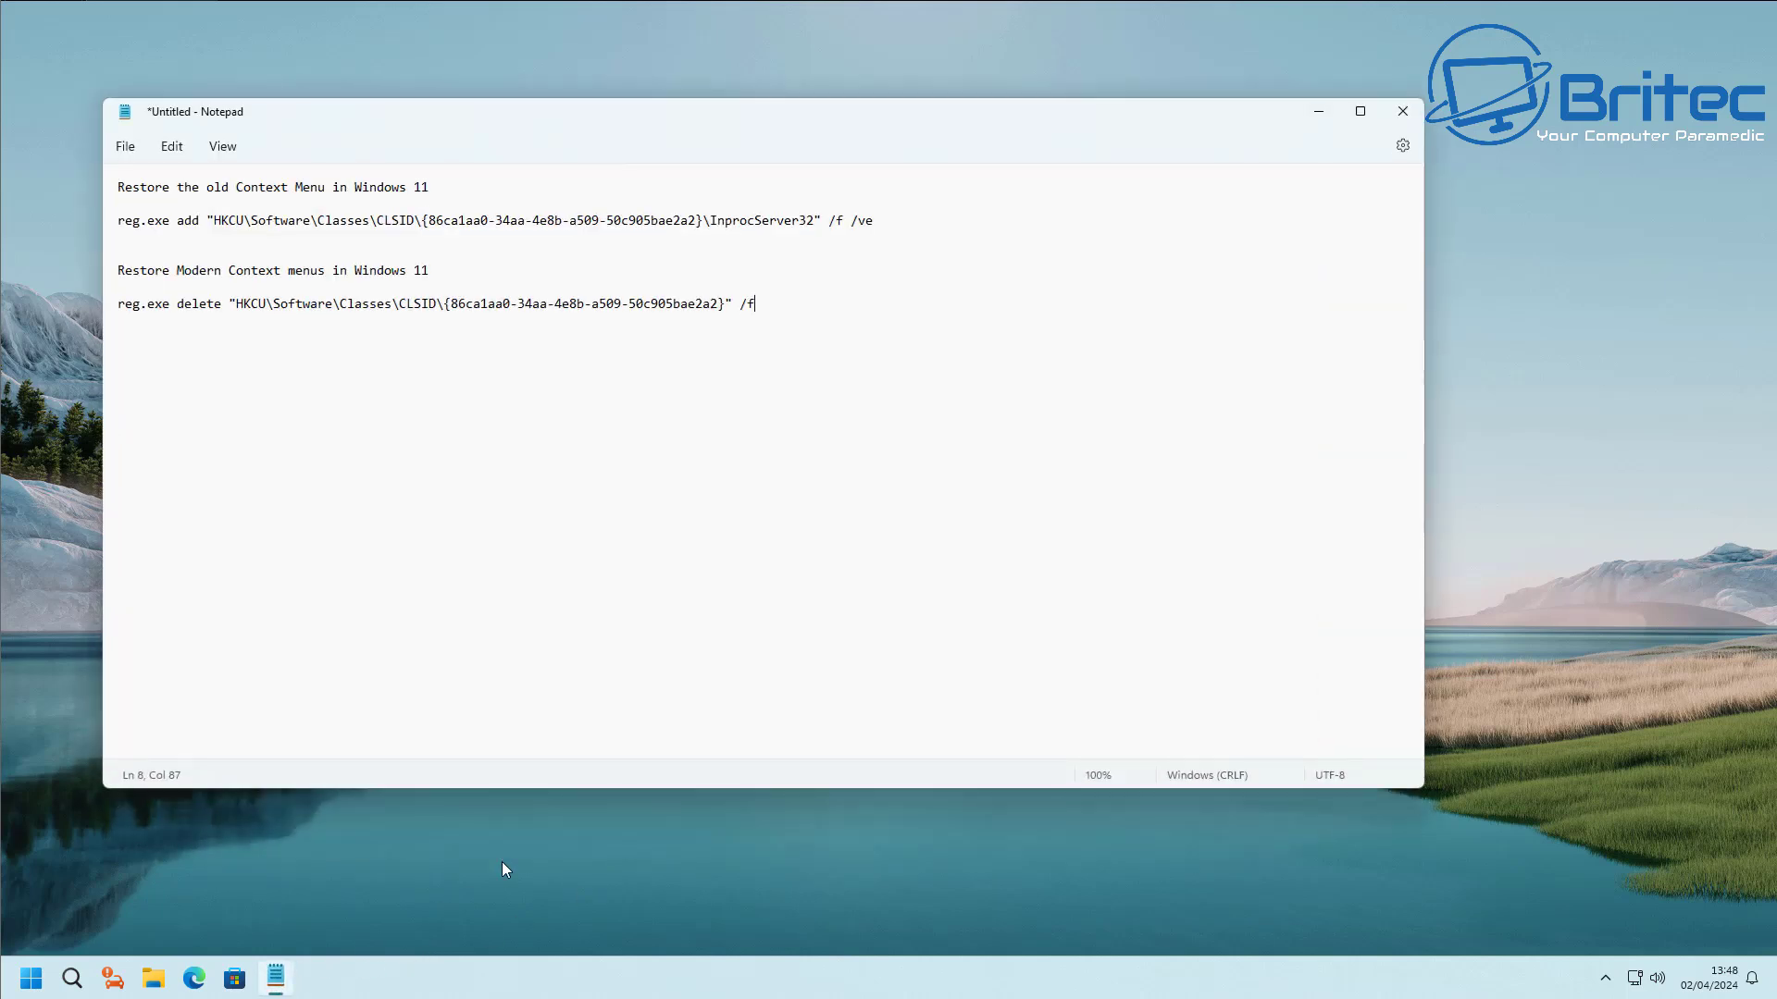
pyautogui.moveTo(619, 115); pyautogui.dragTo(789, 130)
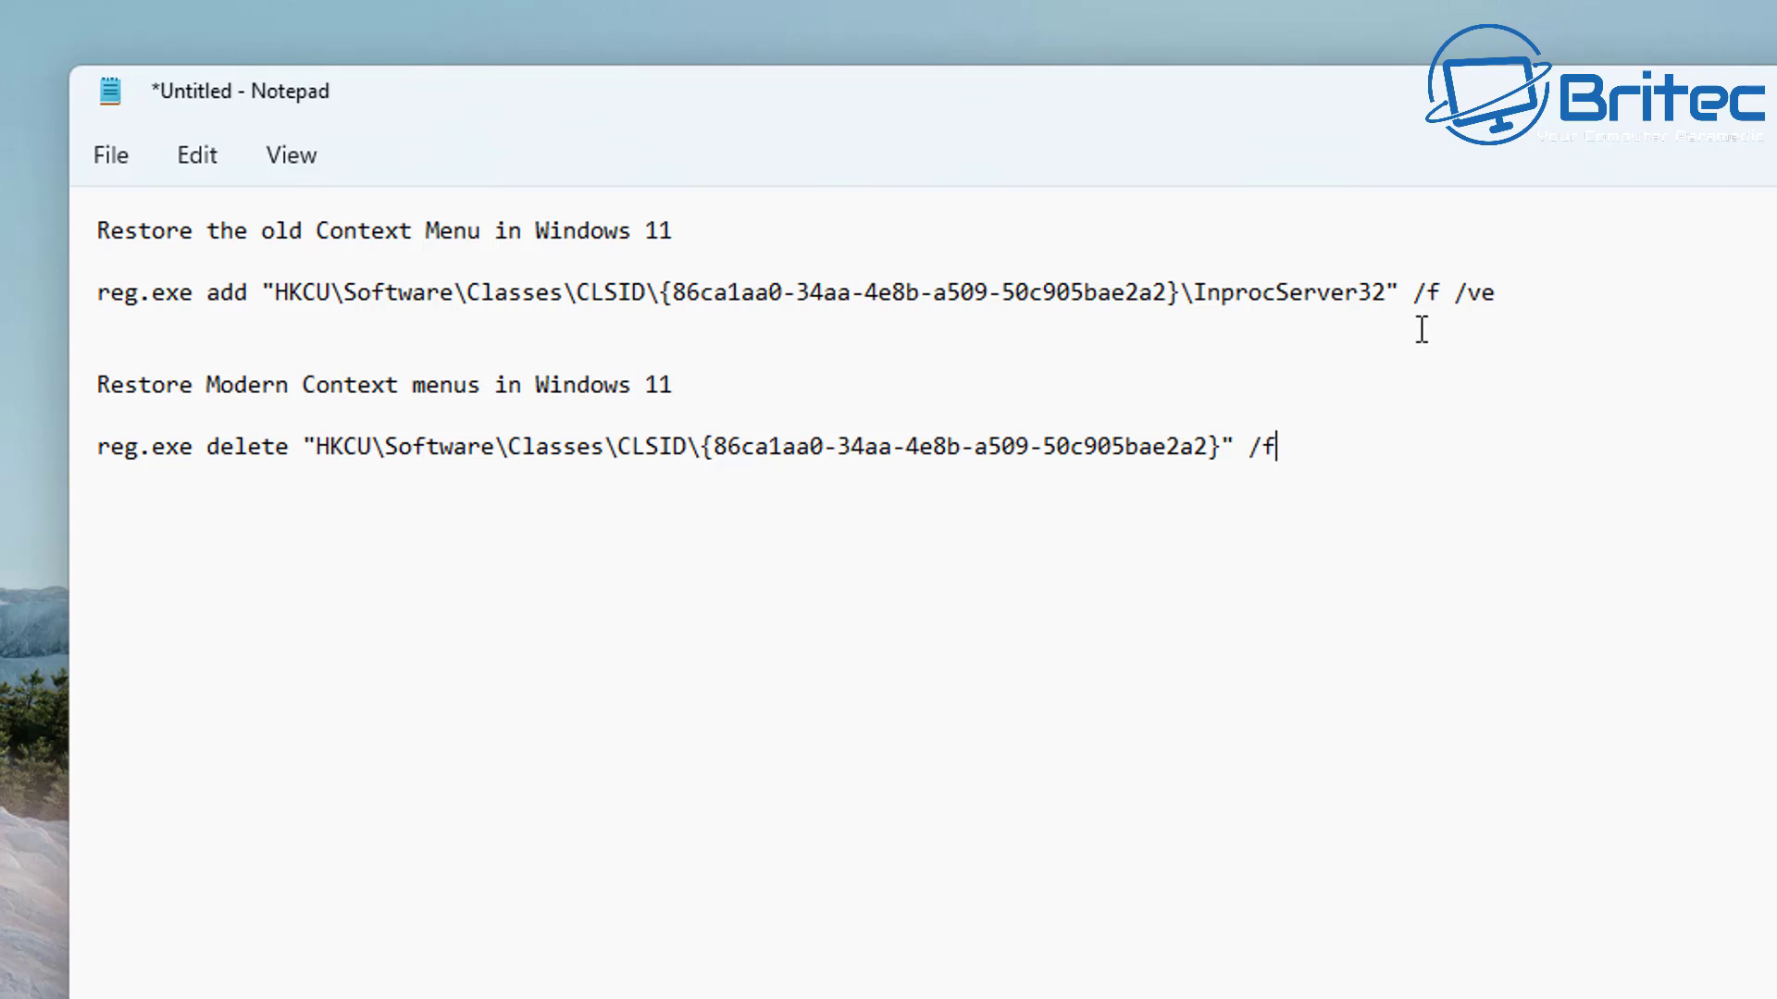
# - Copy the full reg.exe add line that restores the old context menu
pyautogui.moveTo(1507, 292); pyautogui.dragTo(1467, 295)
pyautogui.hotkey('shift', 'Home')
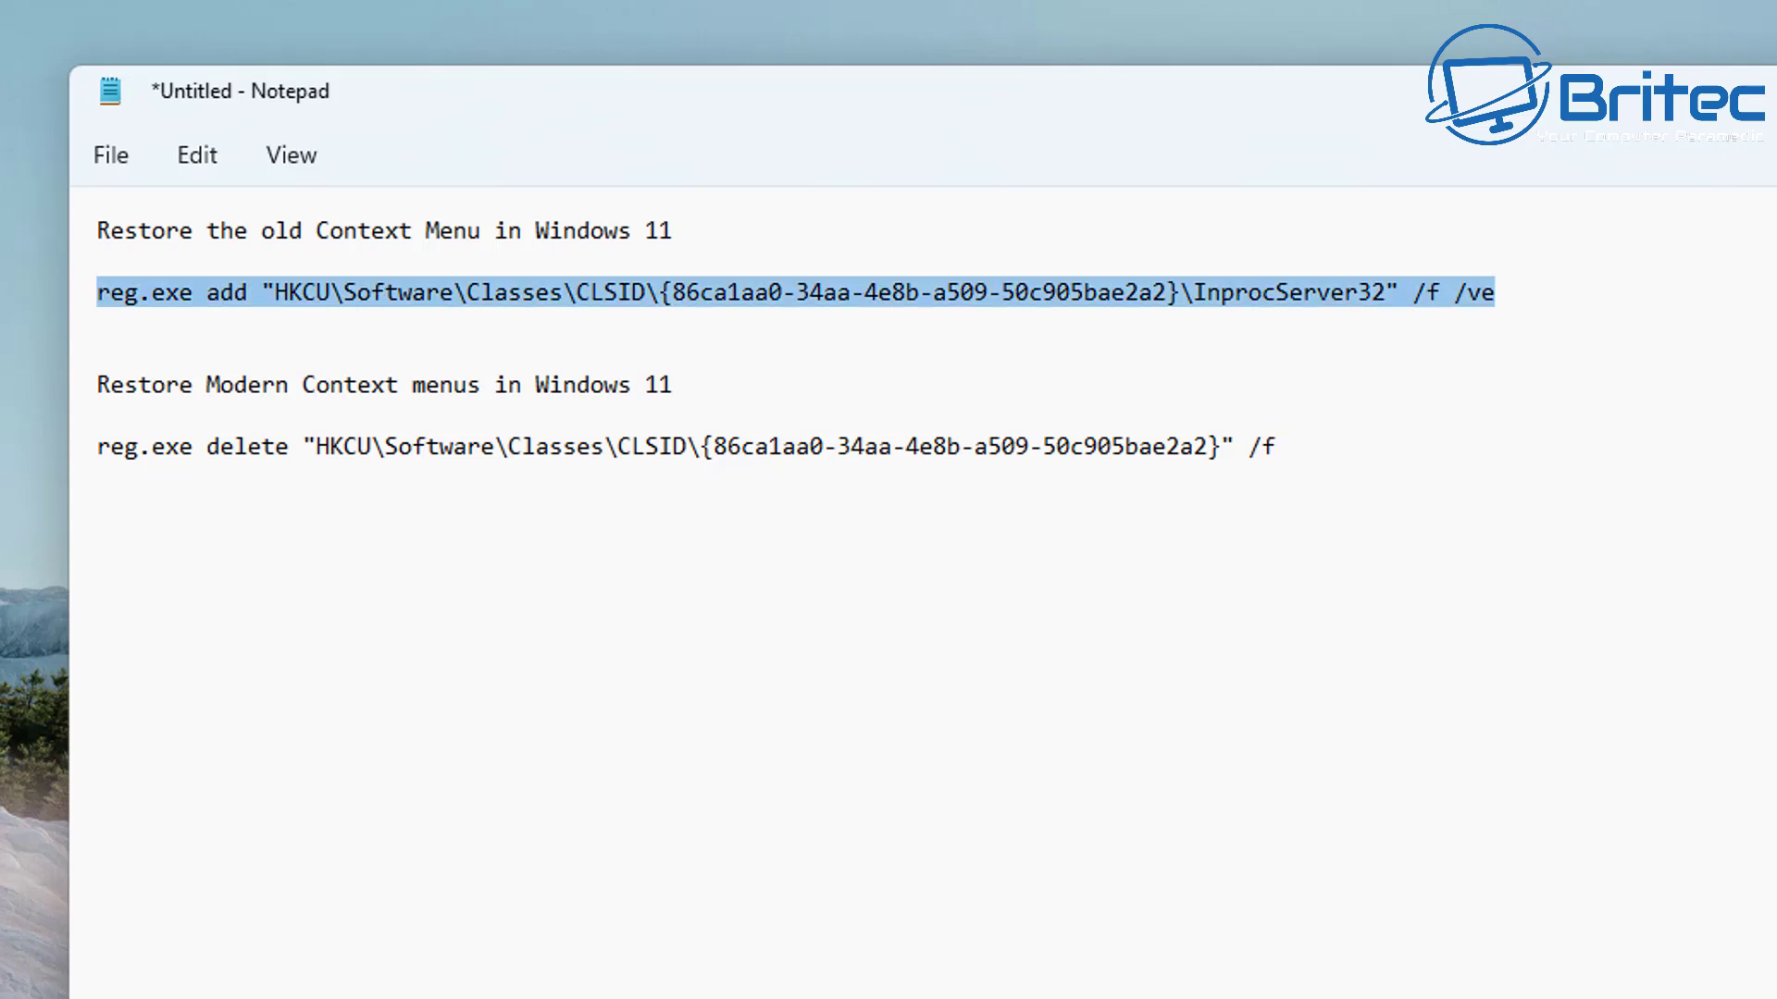
pyautogui.rightClick(223, 297)
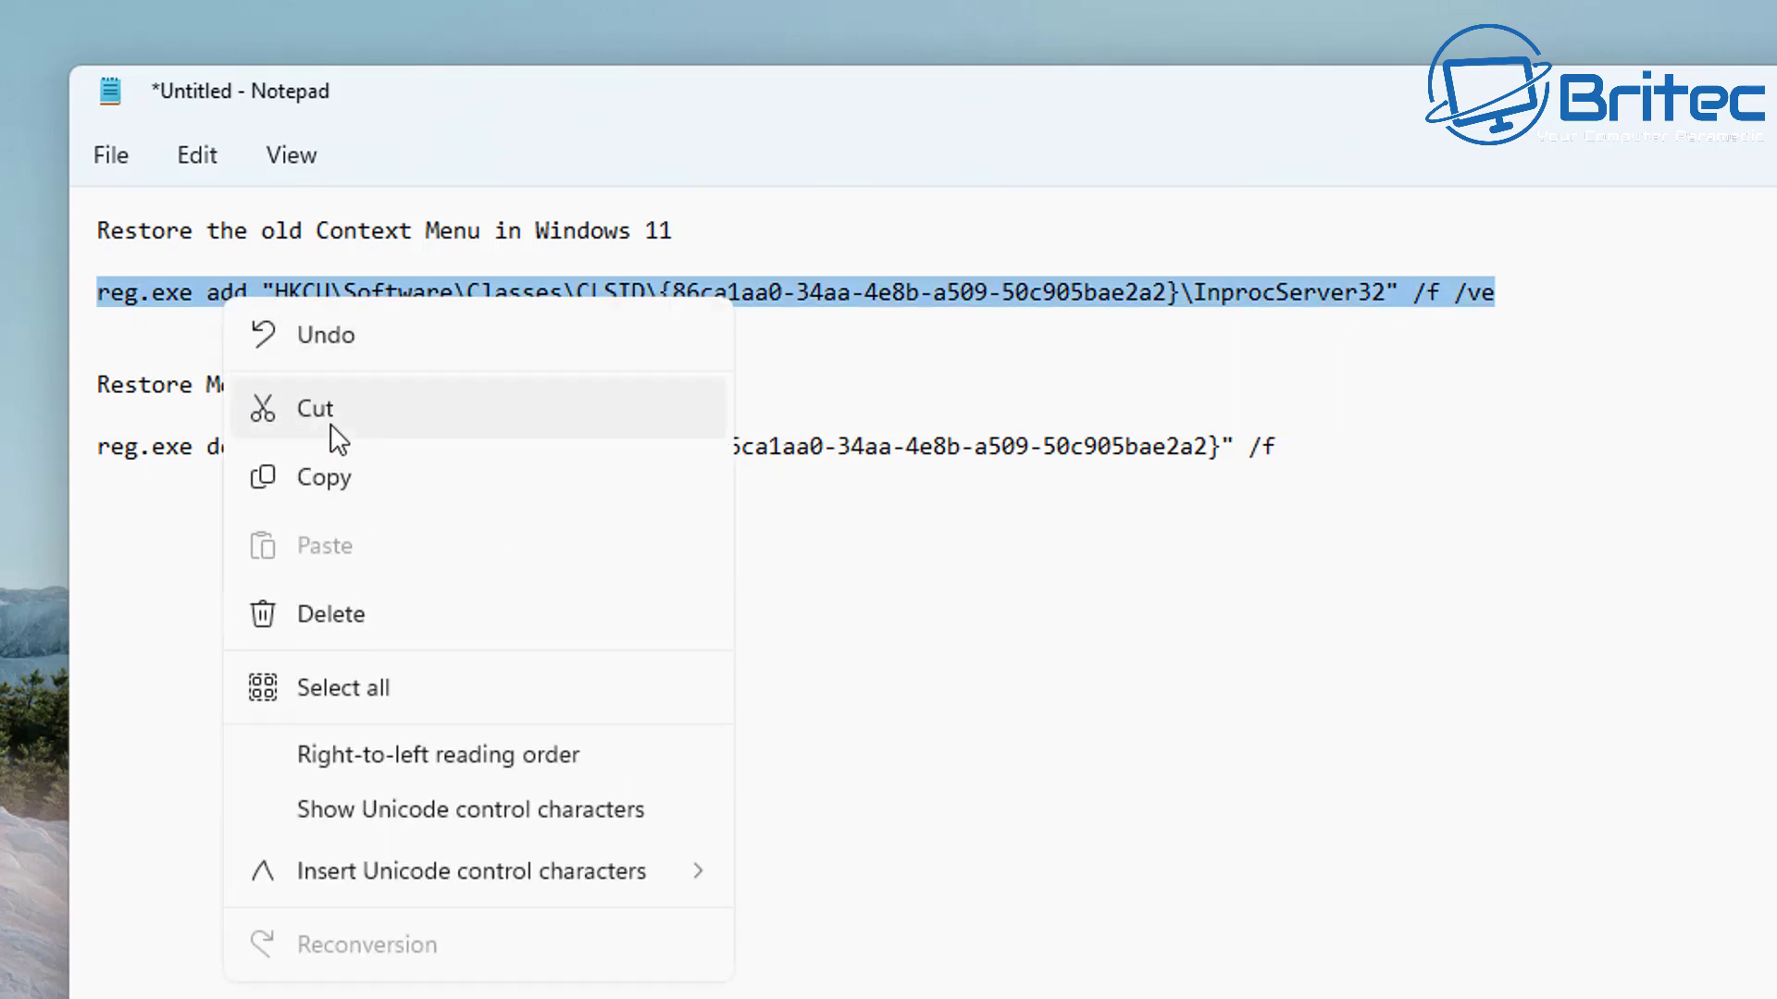
pyautogui.click(344, 482)
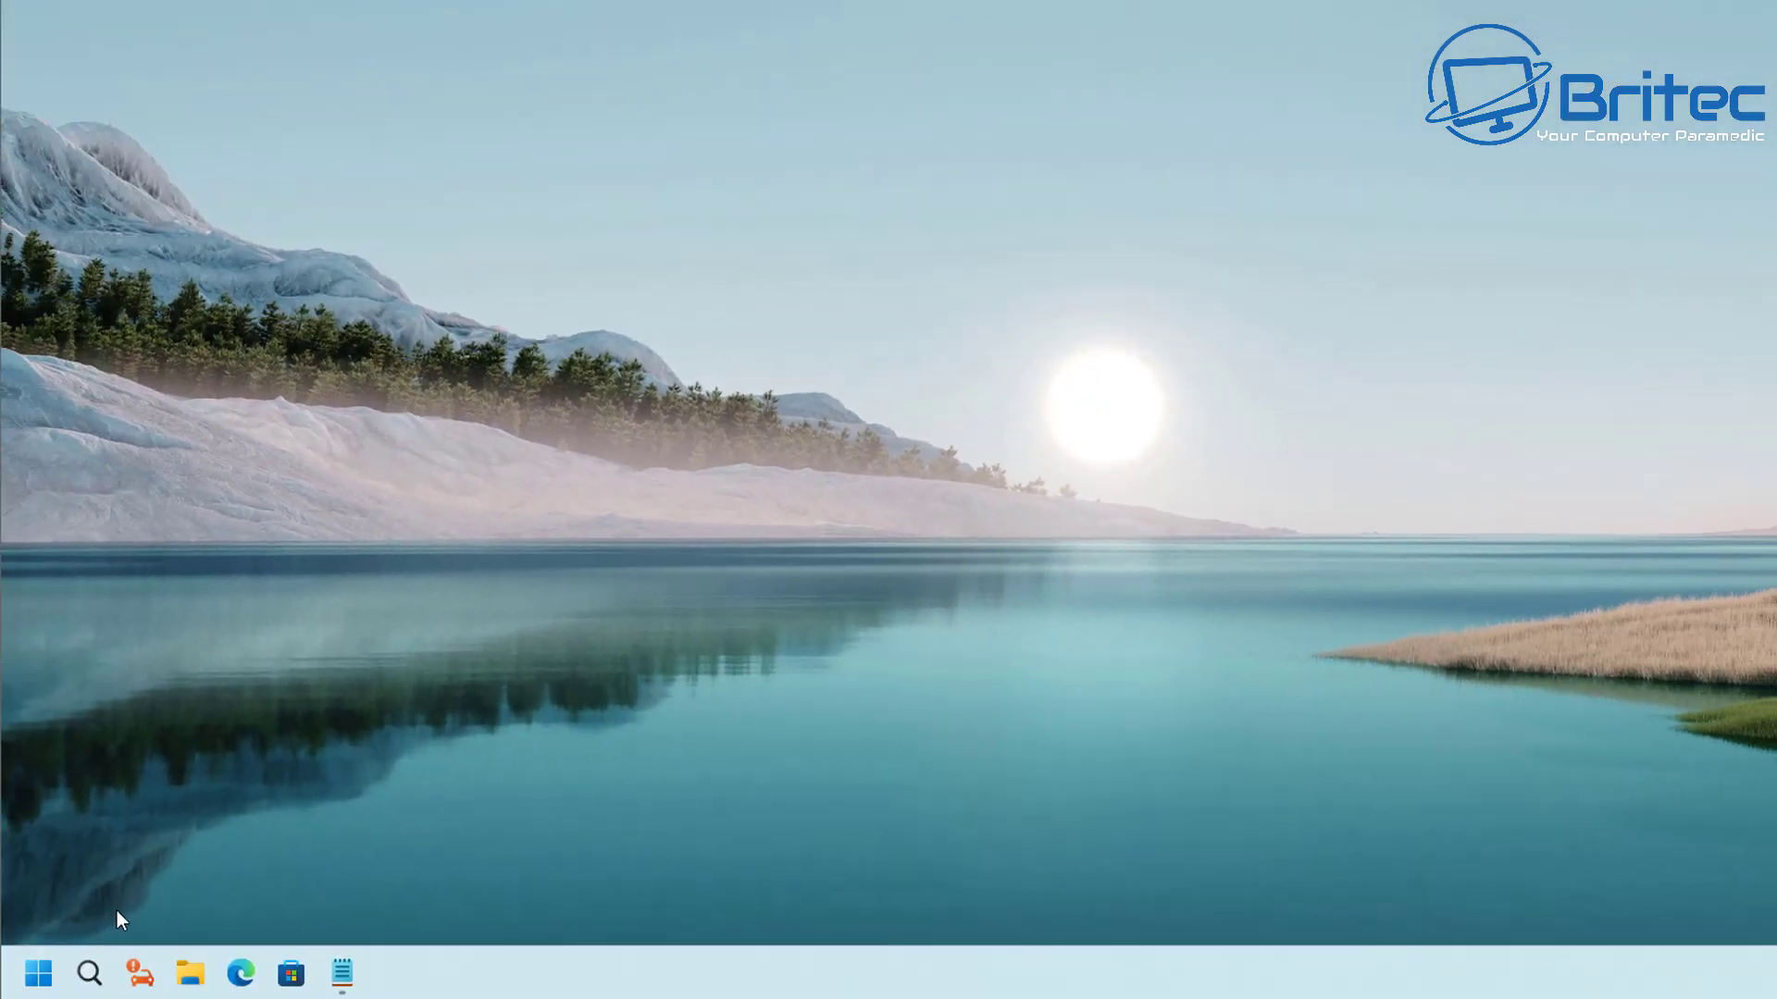
# - Run the copied reg.exe add command in an administrator Terminal, then close the Terminal
pyautogui.rightClick(40, 970)
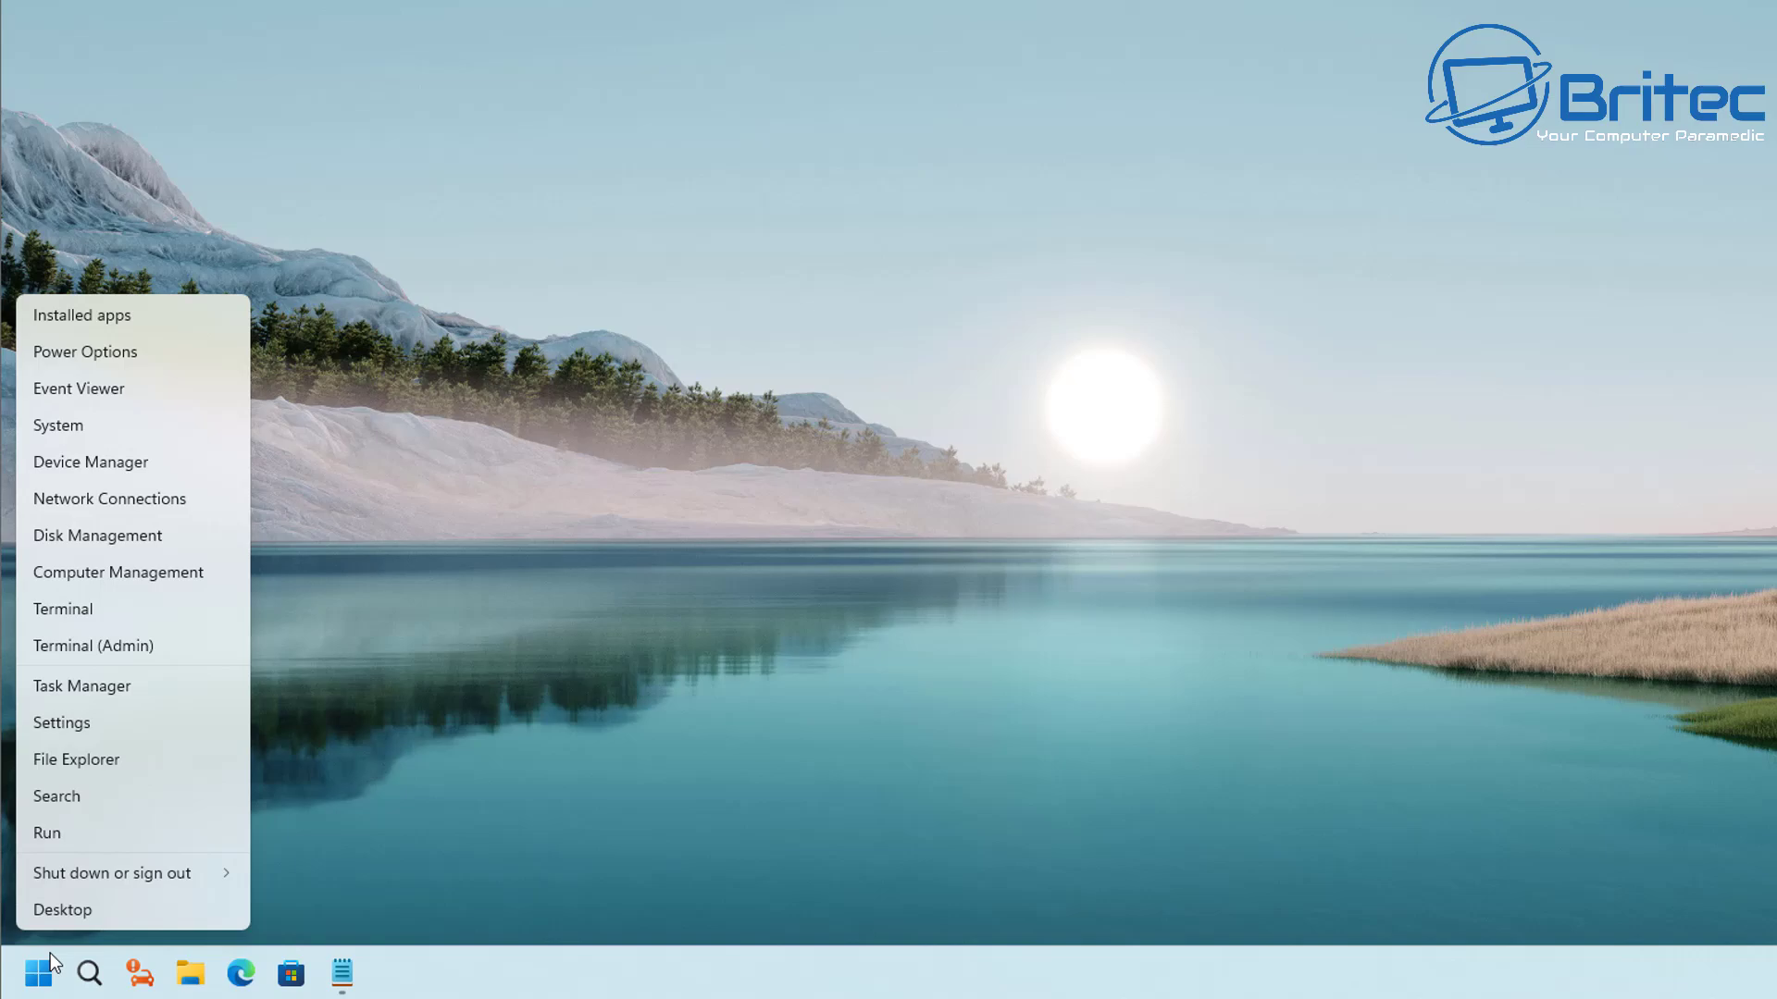
pyautogui.click(127, 638)
pyautogui.click(992, 555)
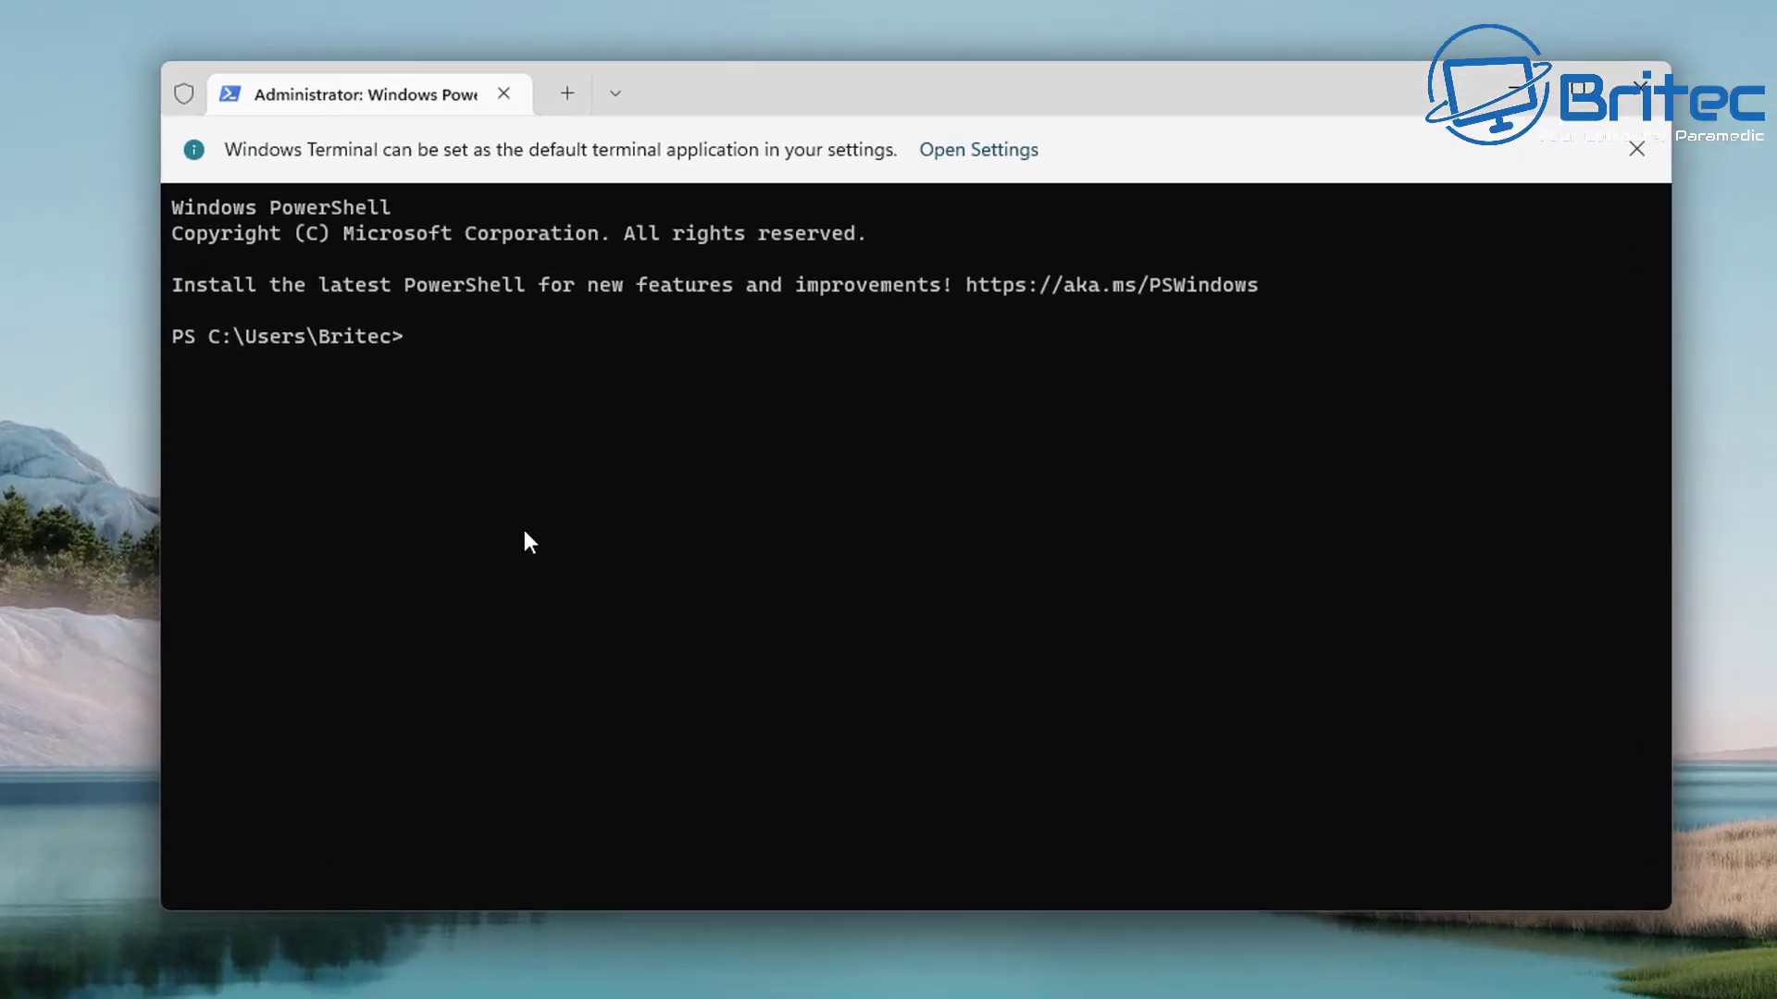
pyautogui.hotkey('ctrl', 'v')
pyautogui.press('Return')
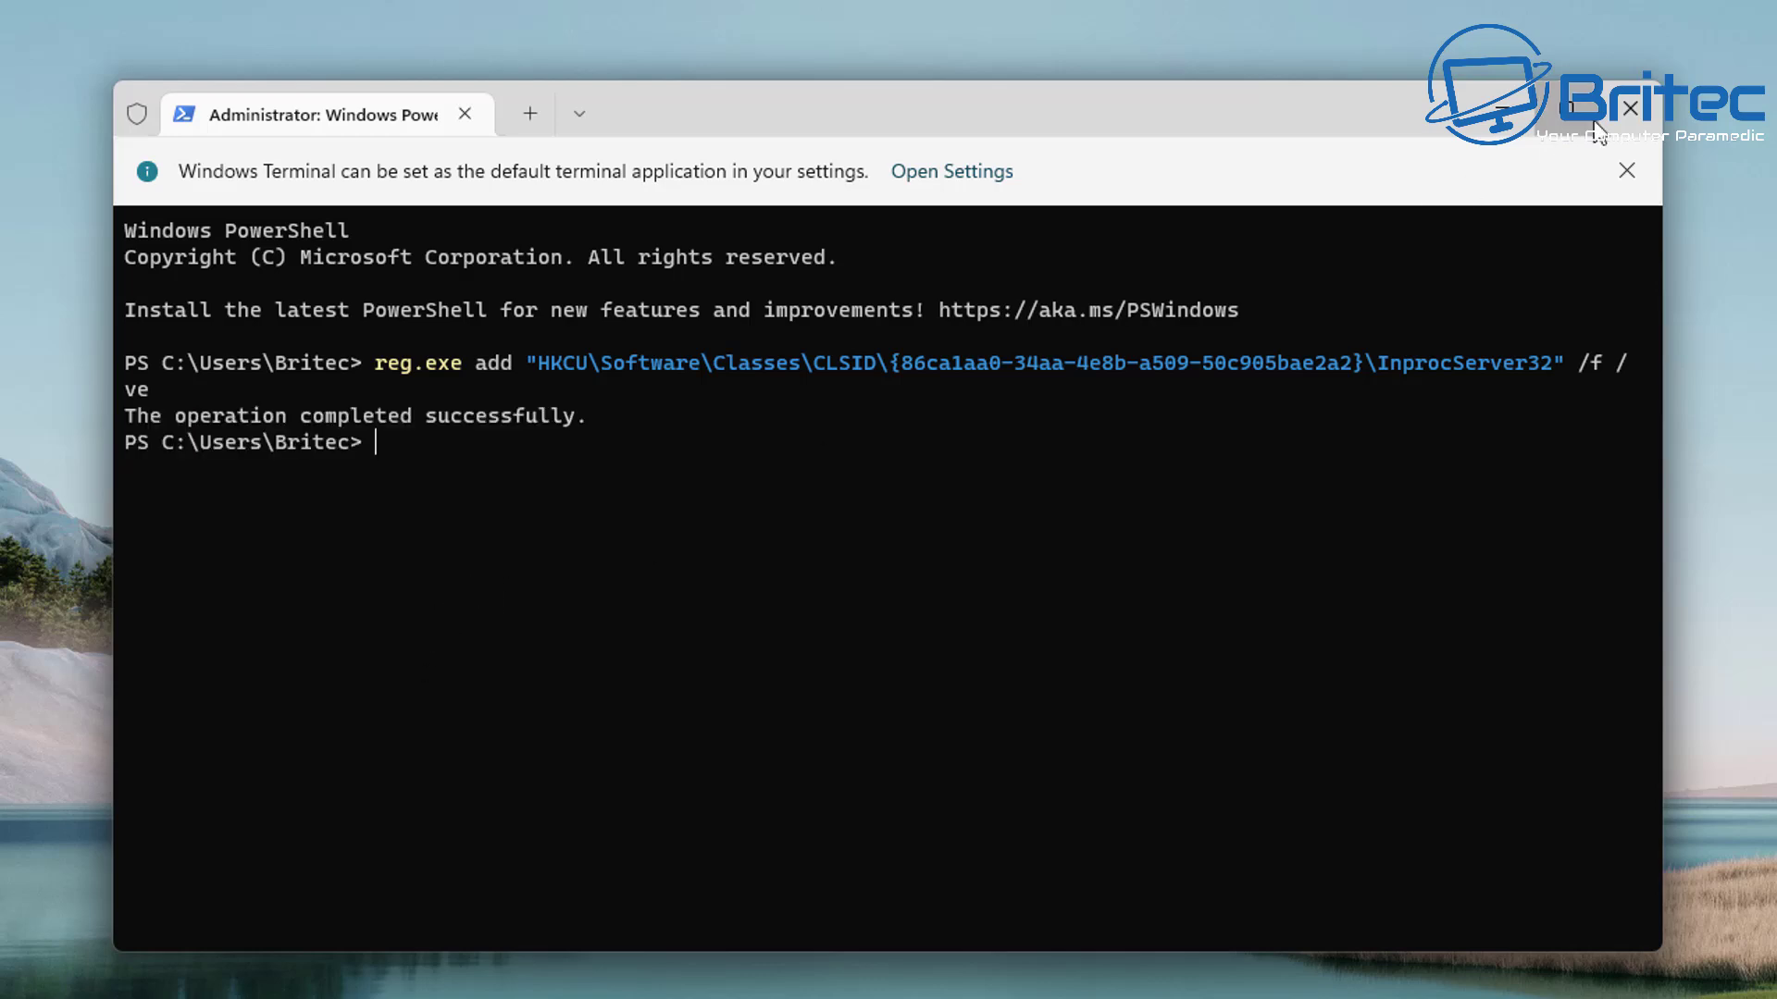
pyautogui.click(1628, 108)
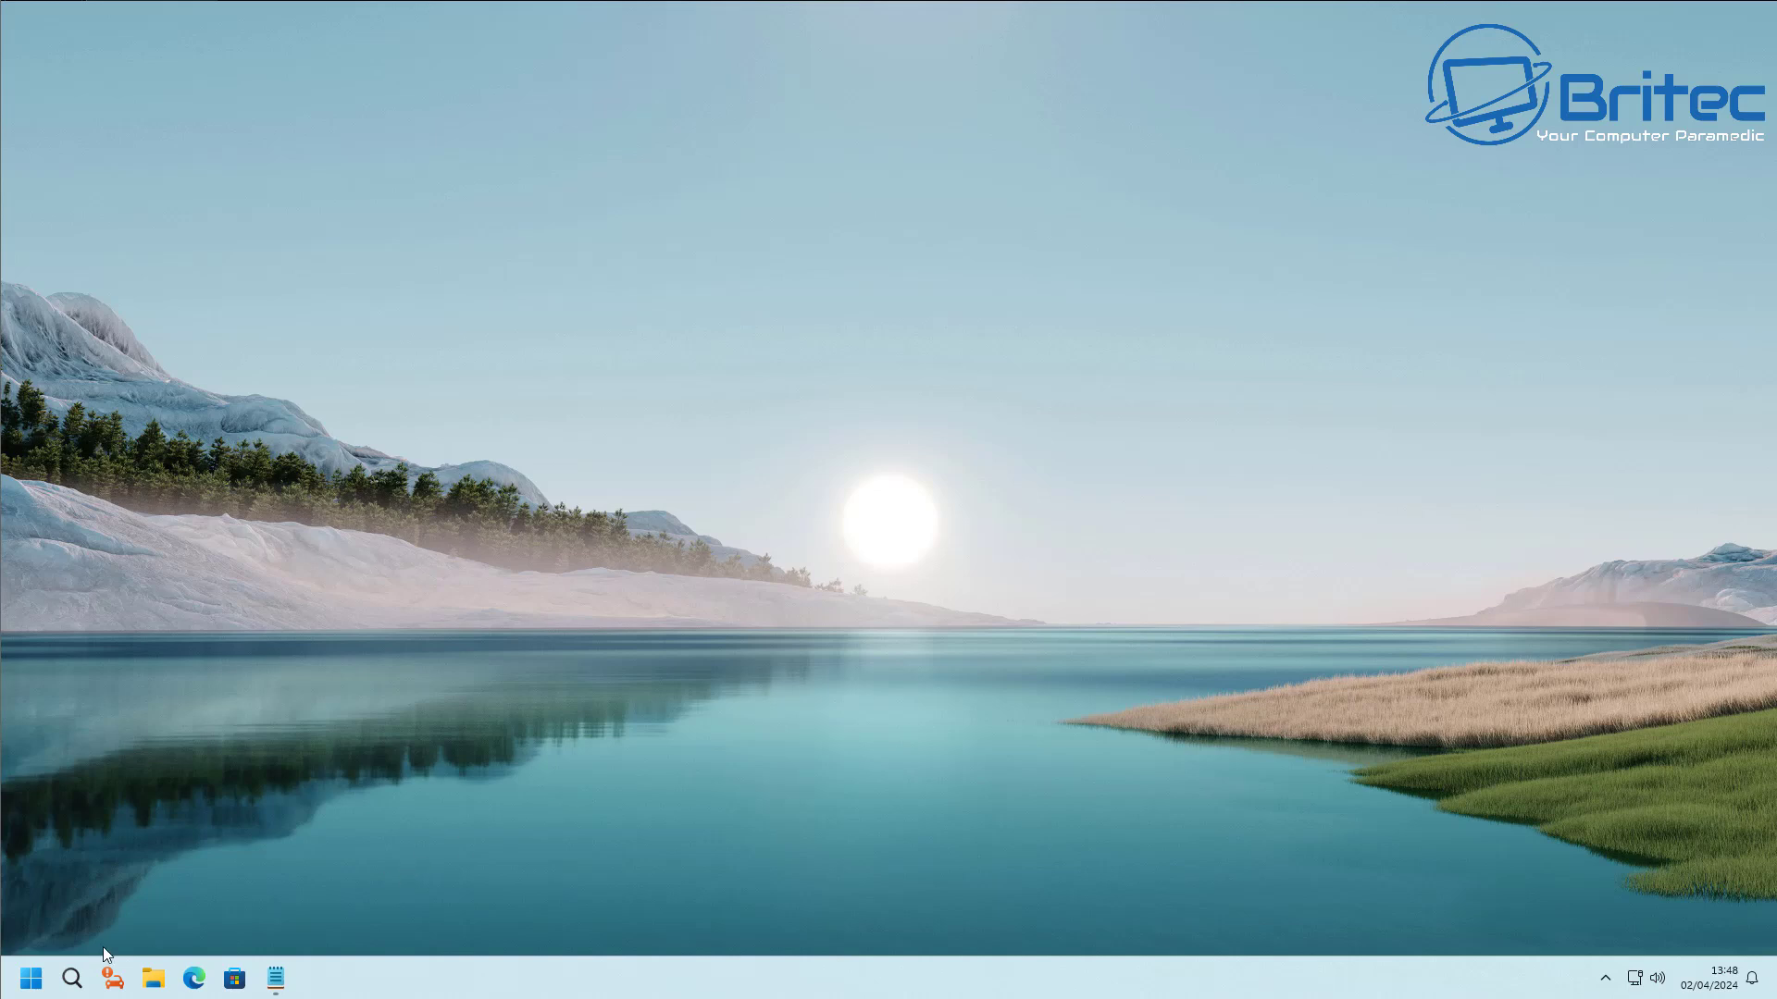
# - Restart the Windows Explorer process in Task Manager, then close Task Manager
pyautogui.rightClick(30, 978)
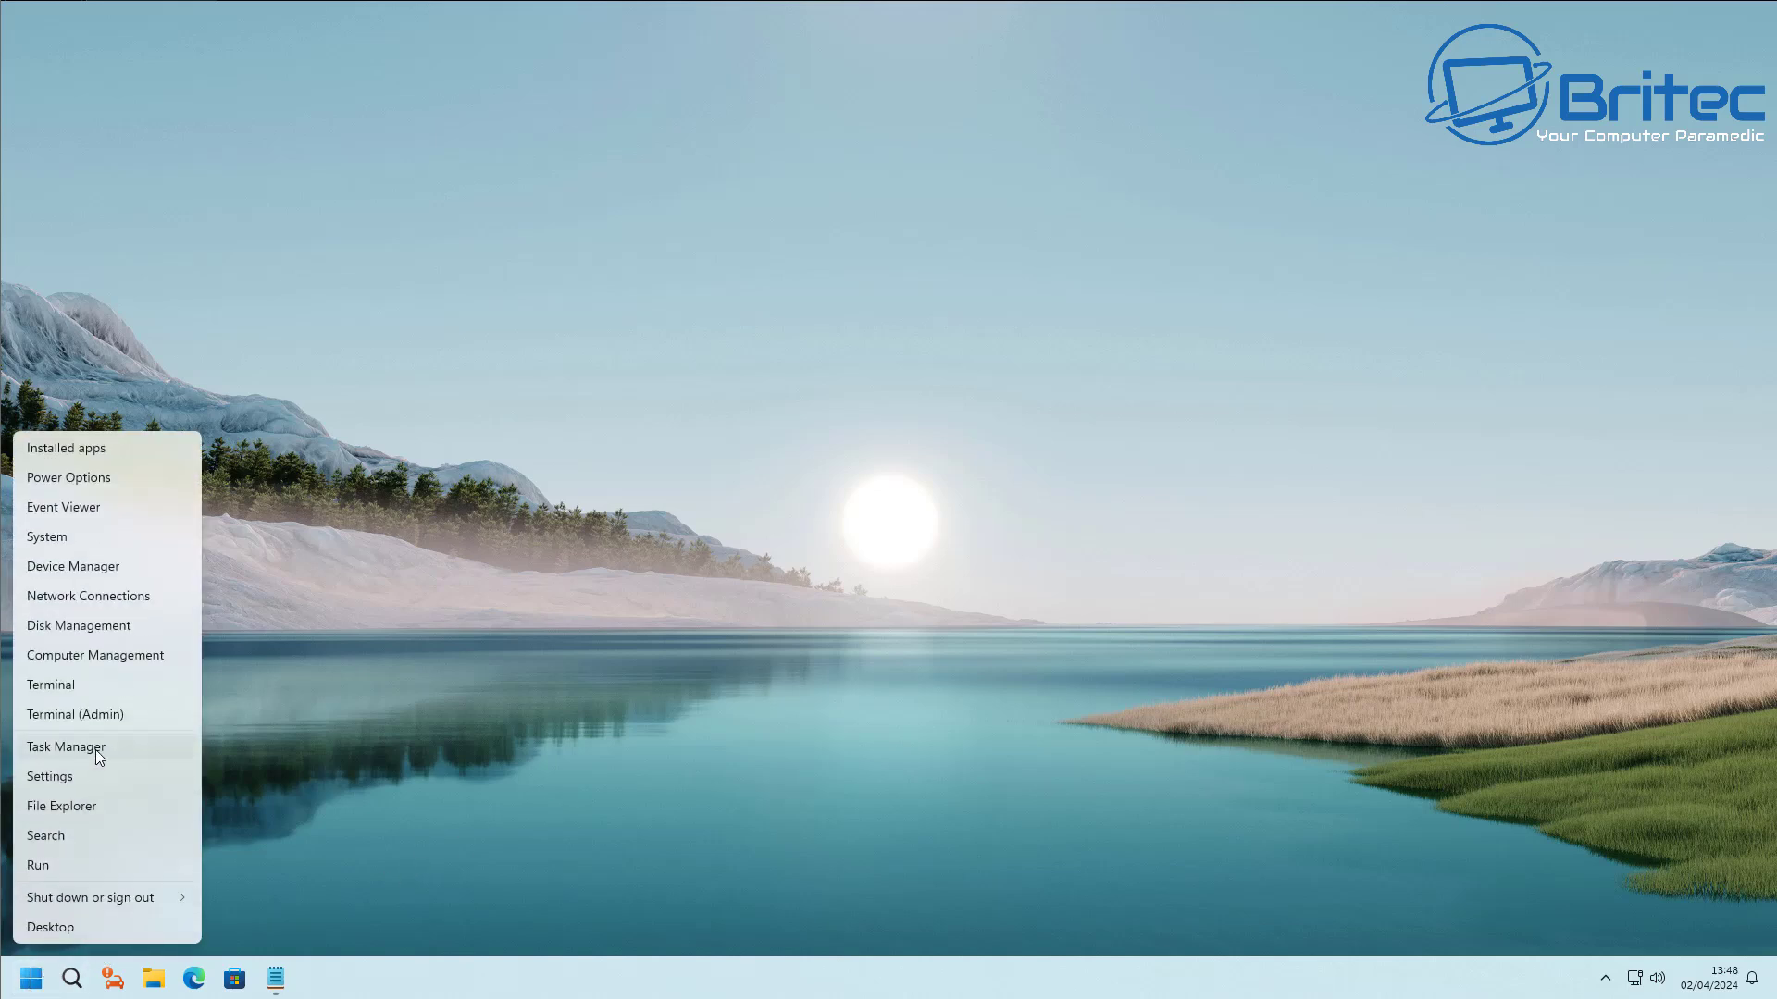
pyautogui.click(96, 749)
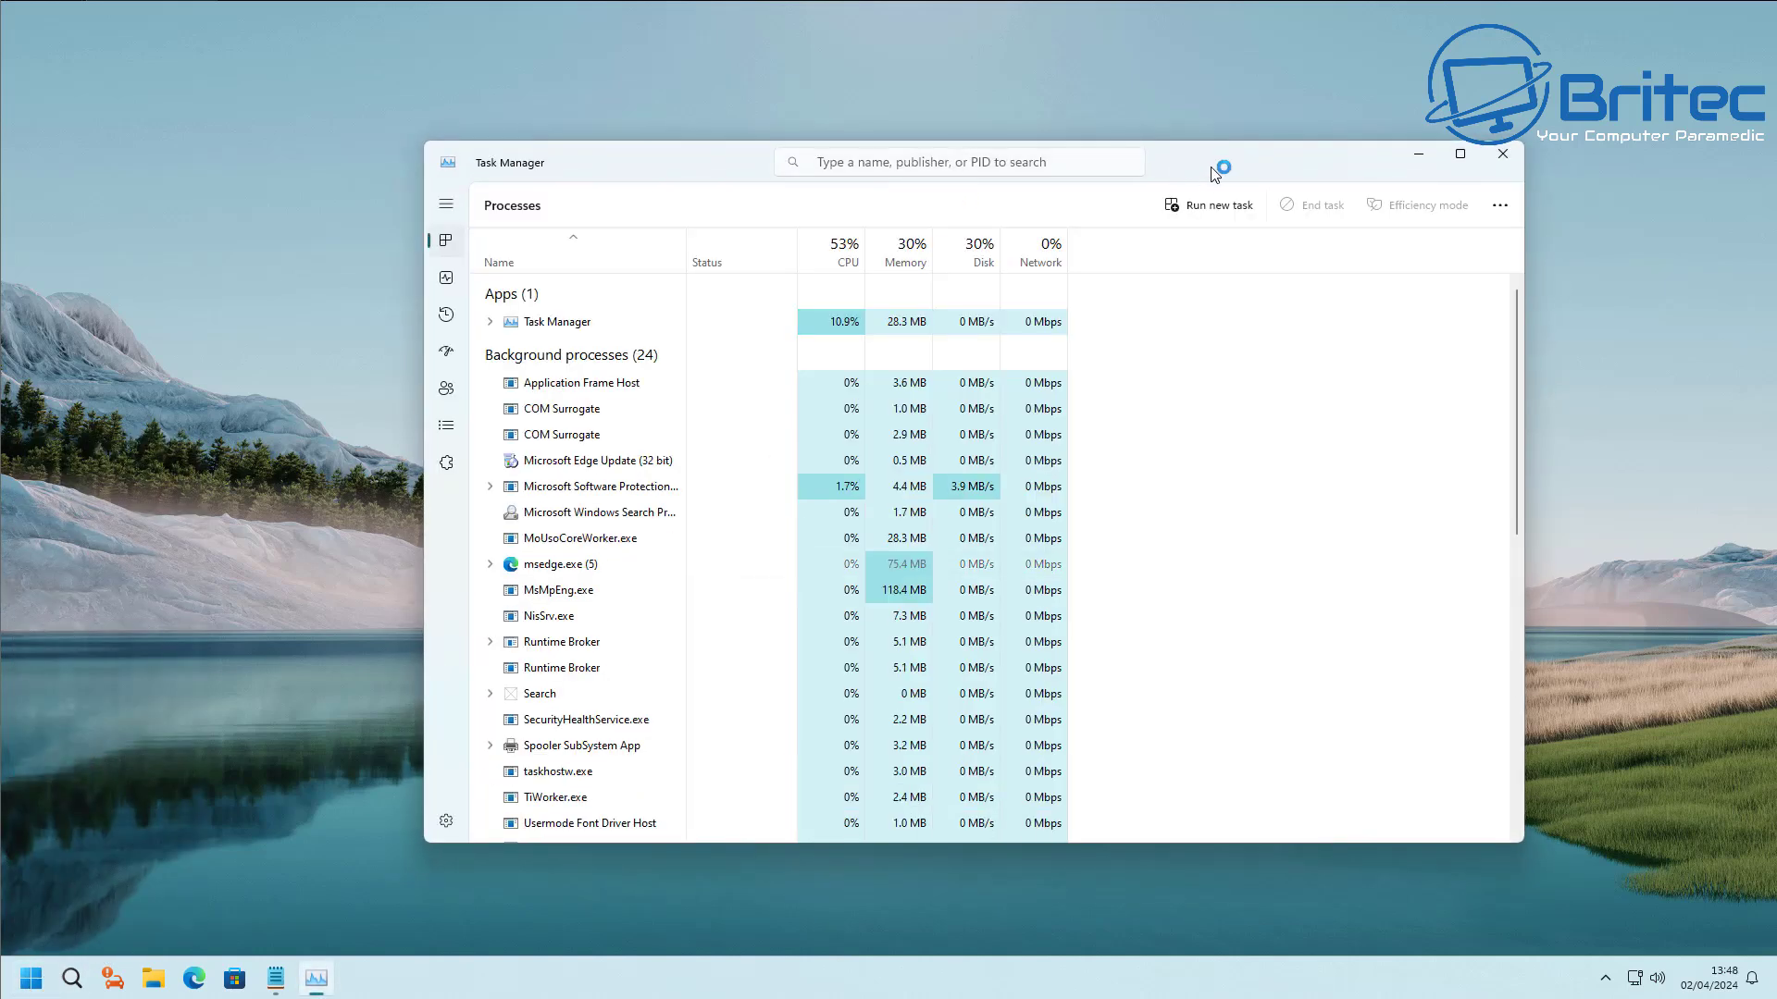
pyautogui.scroll(-1, 534, 597)
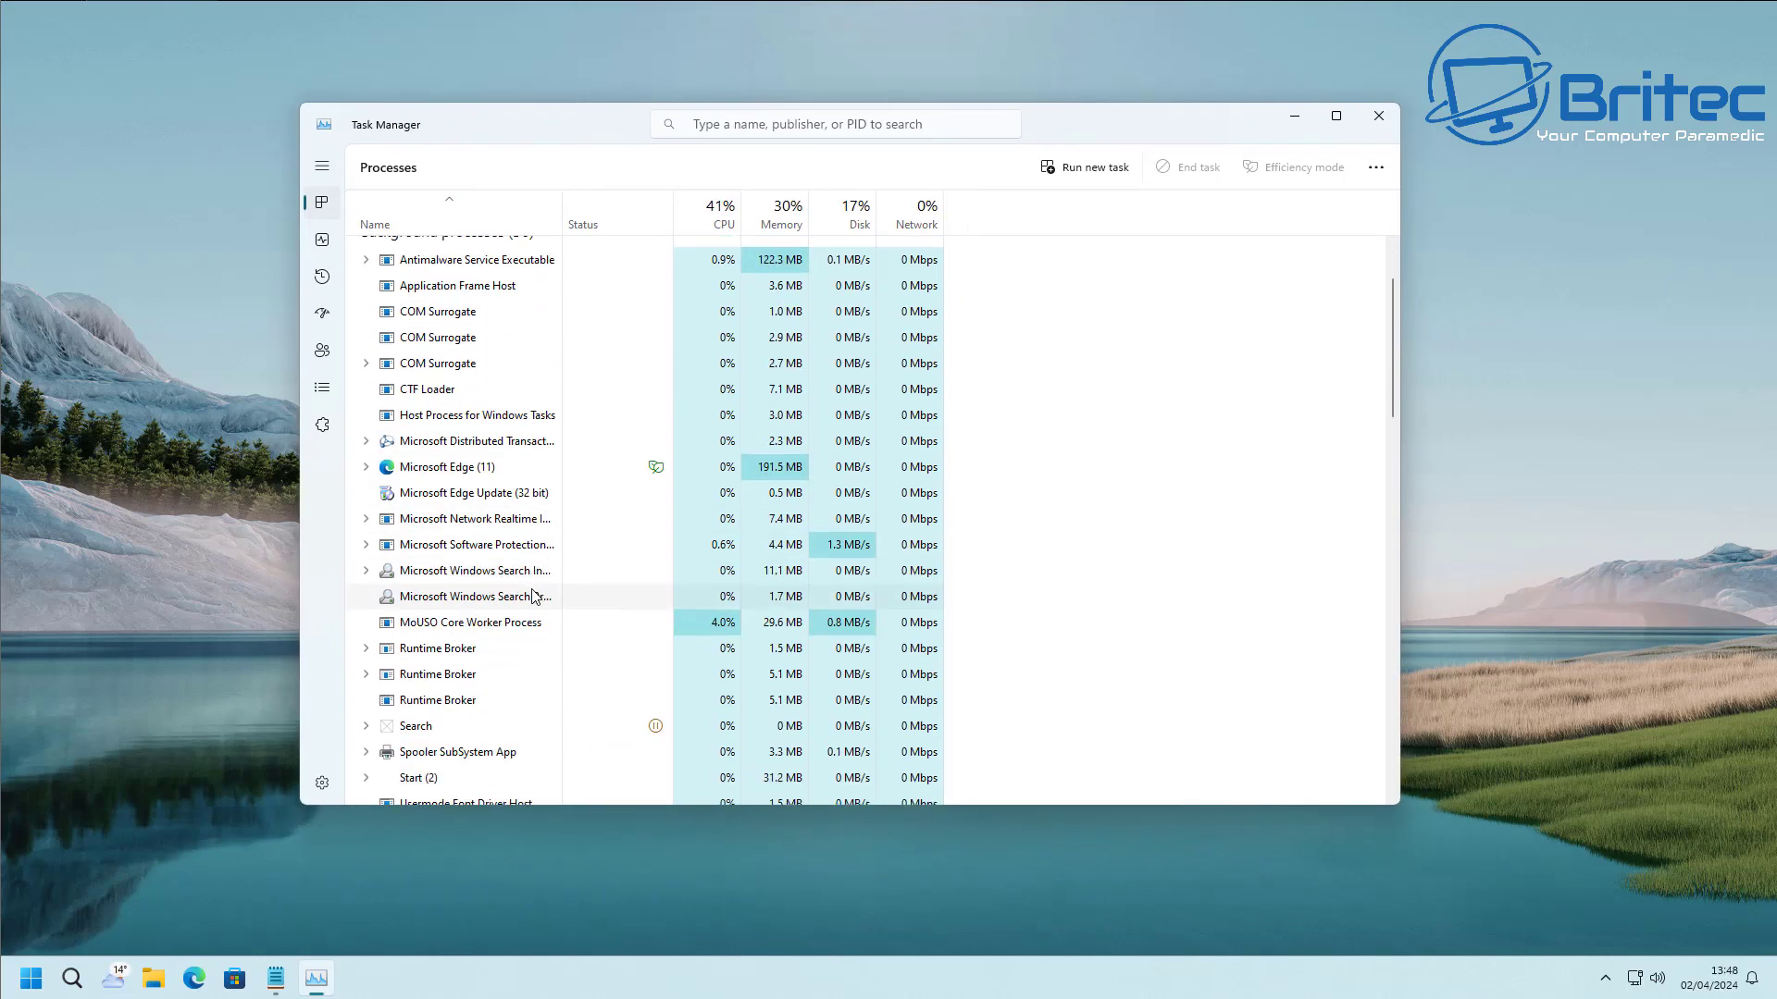
pyautogui.scroll(-4, 535, 597)
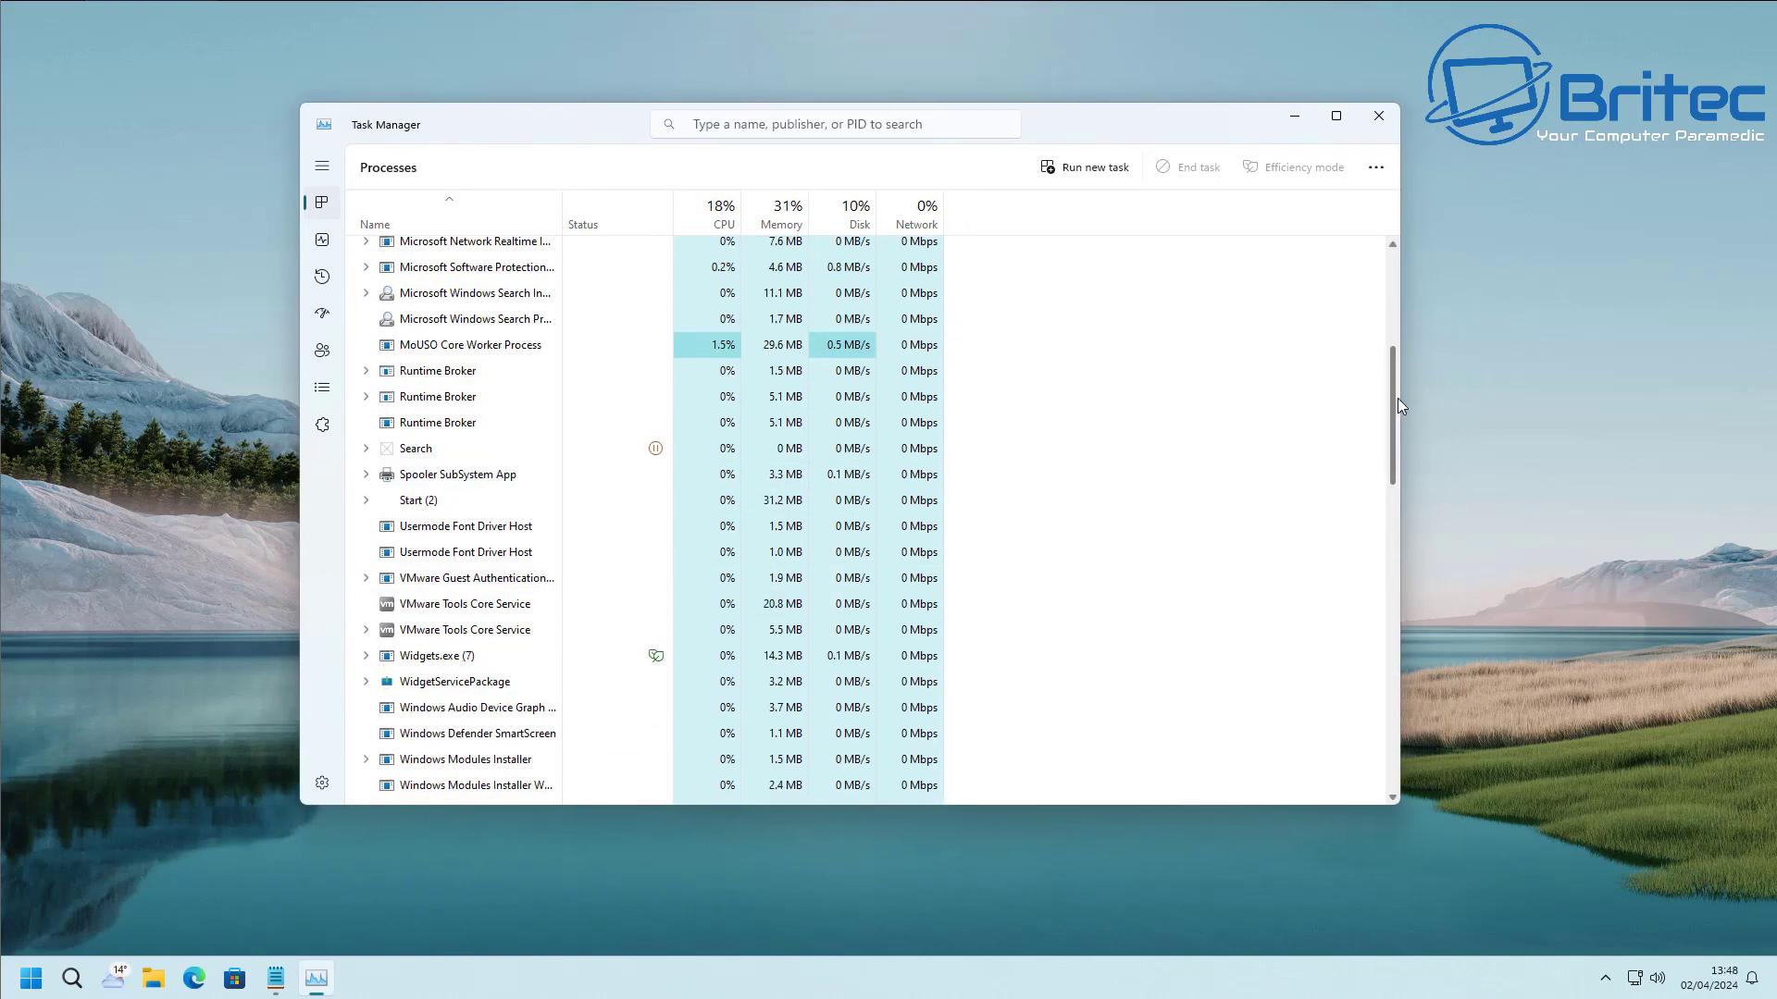
pyautogui.moveTo(1400, 405); pyautogui.dragTo(1350, 725)
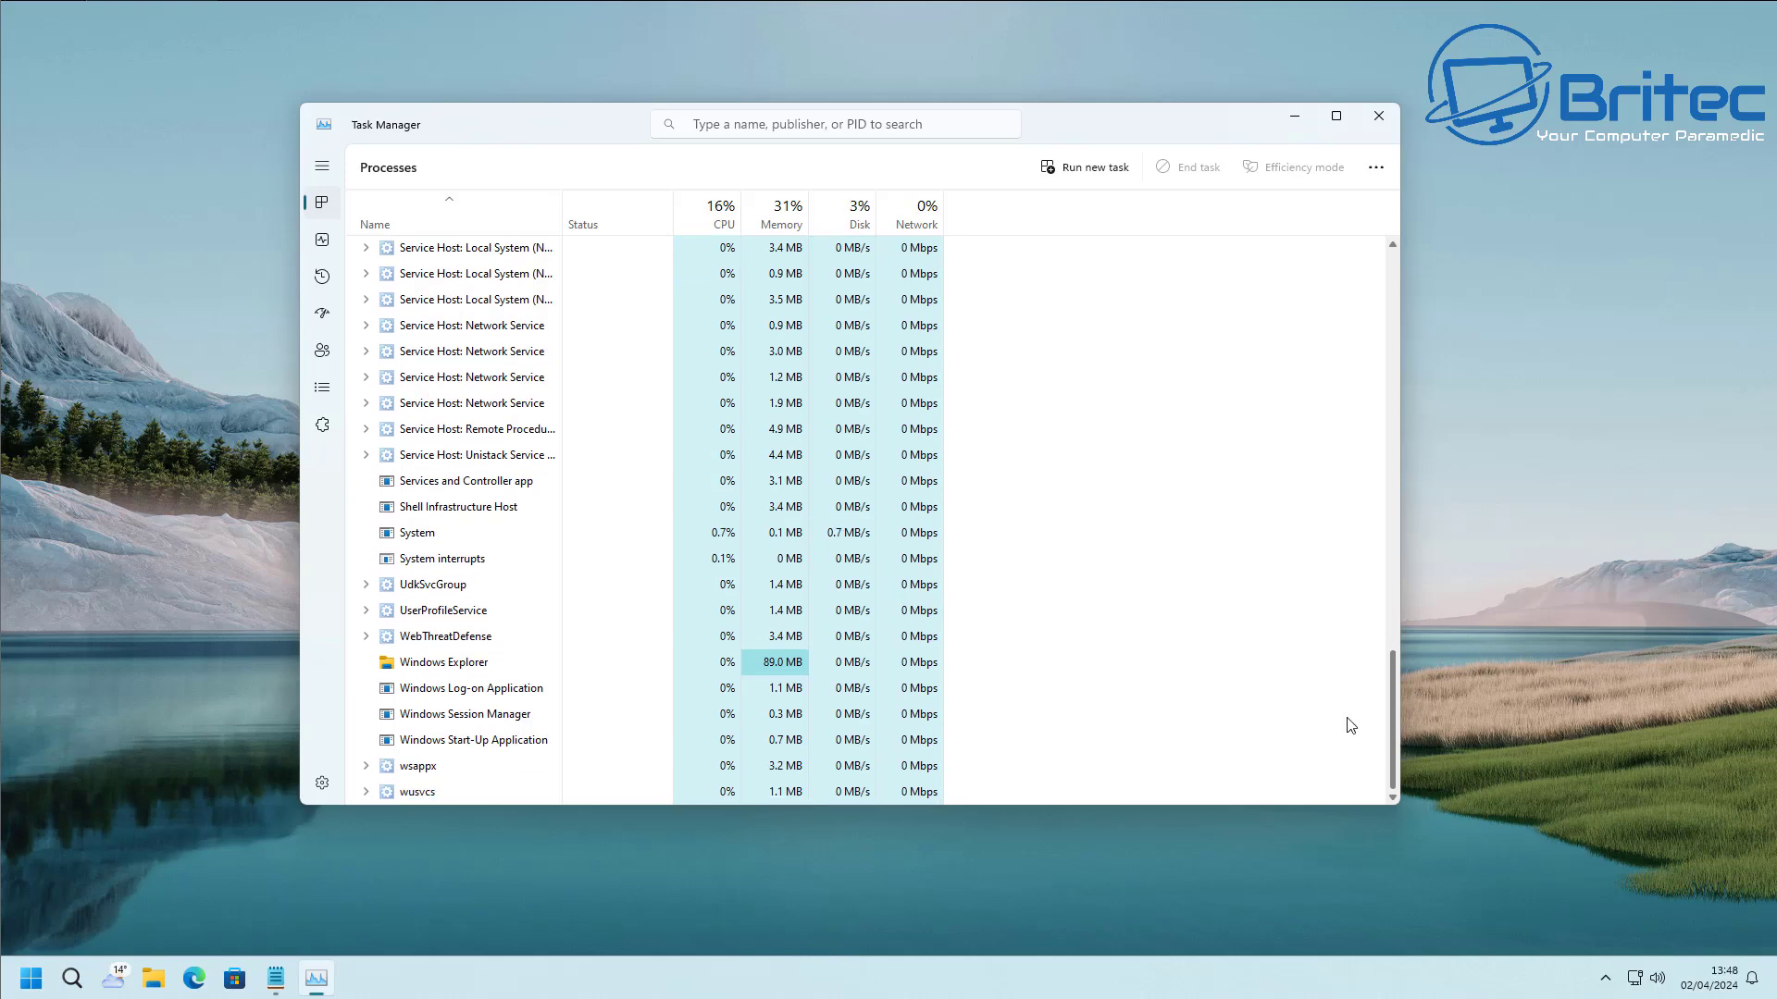
pyautogui.rightClick(444, 662)
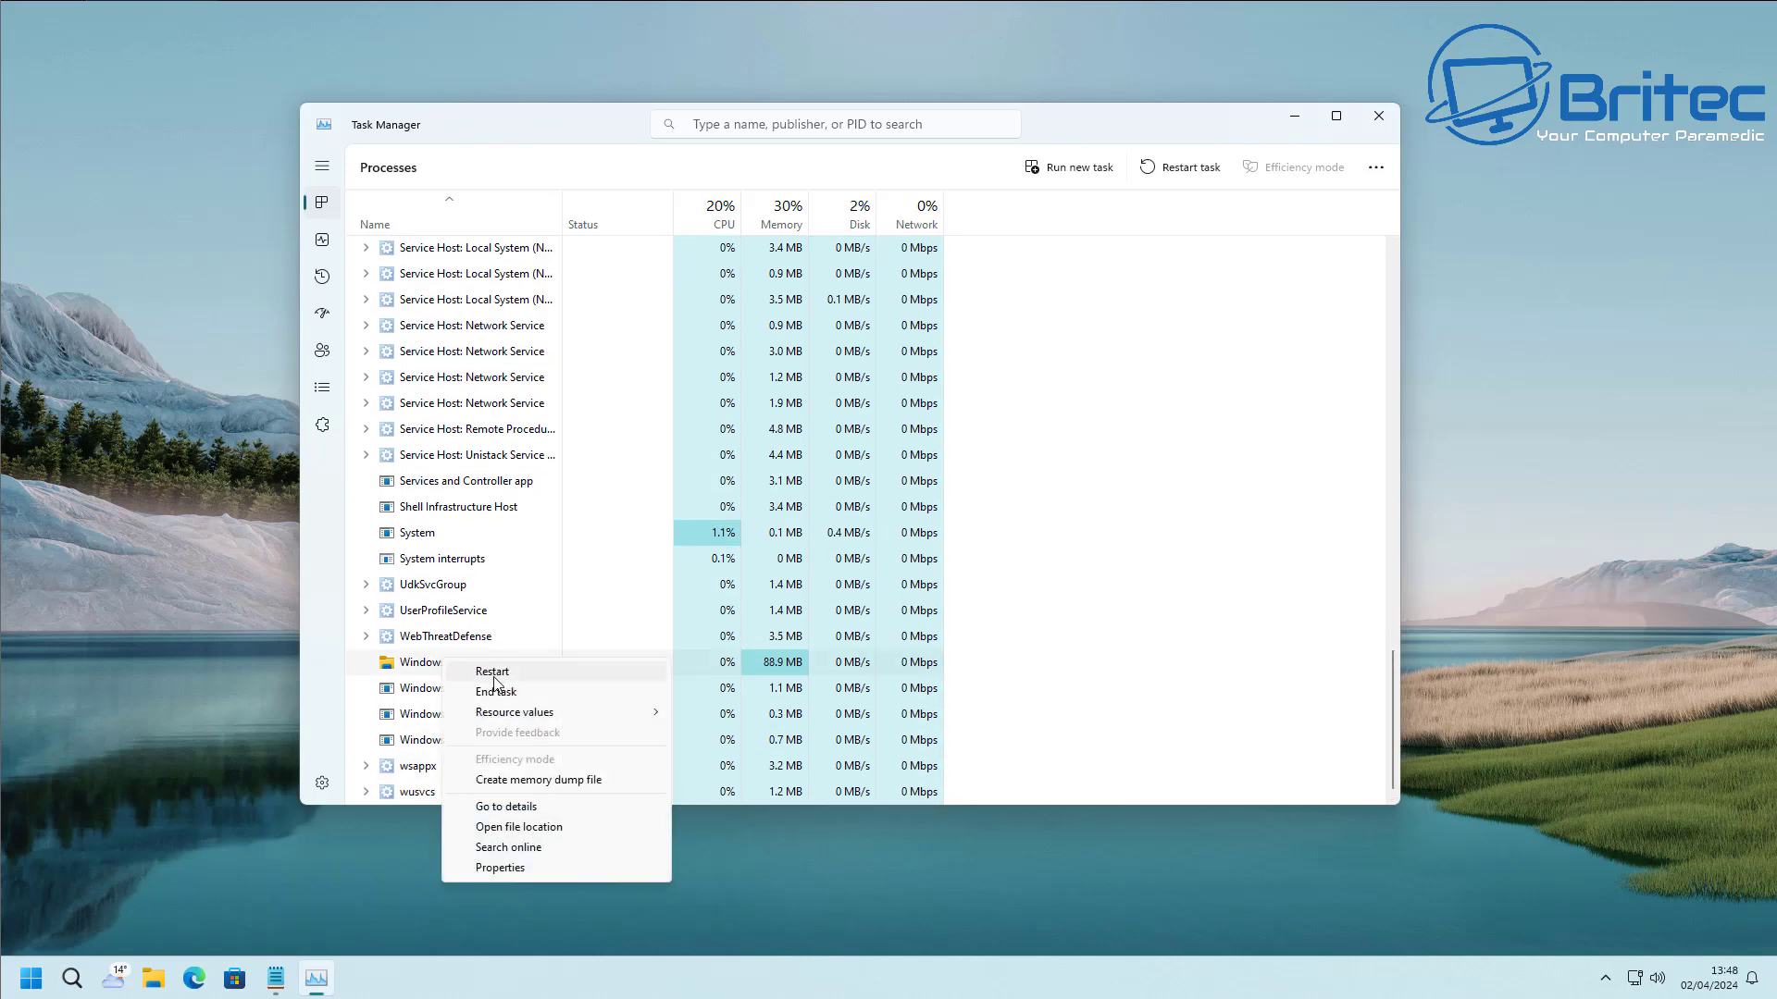
pyautogui.click(494, 672)
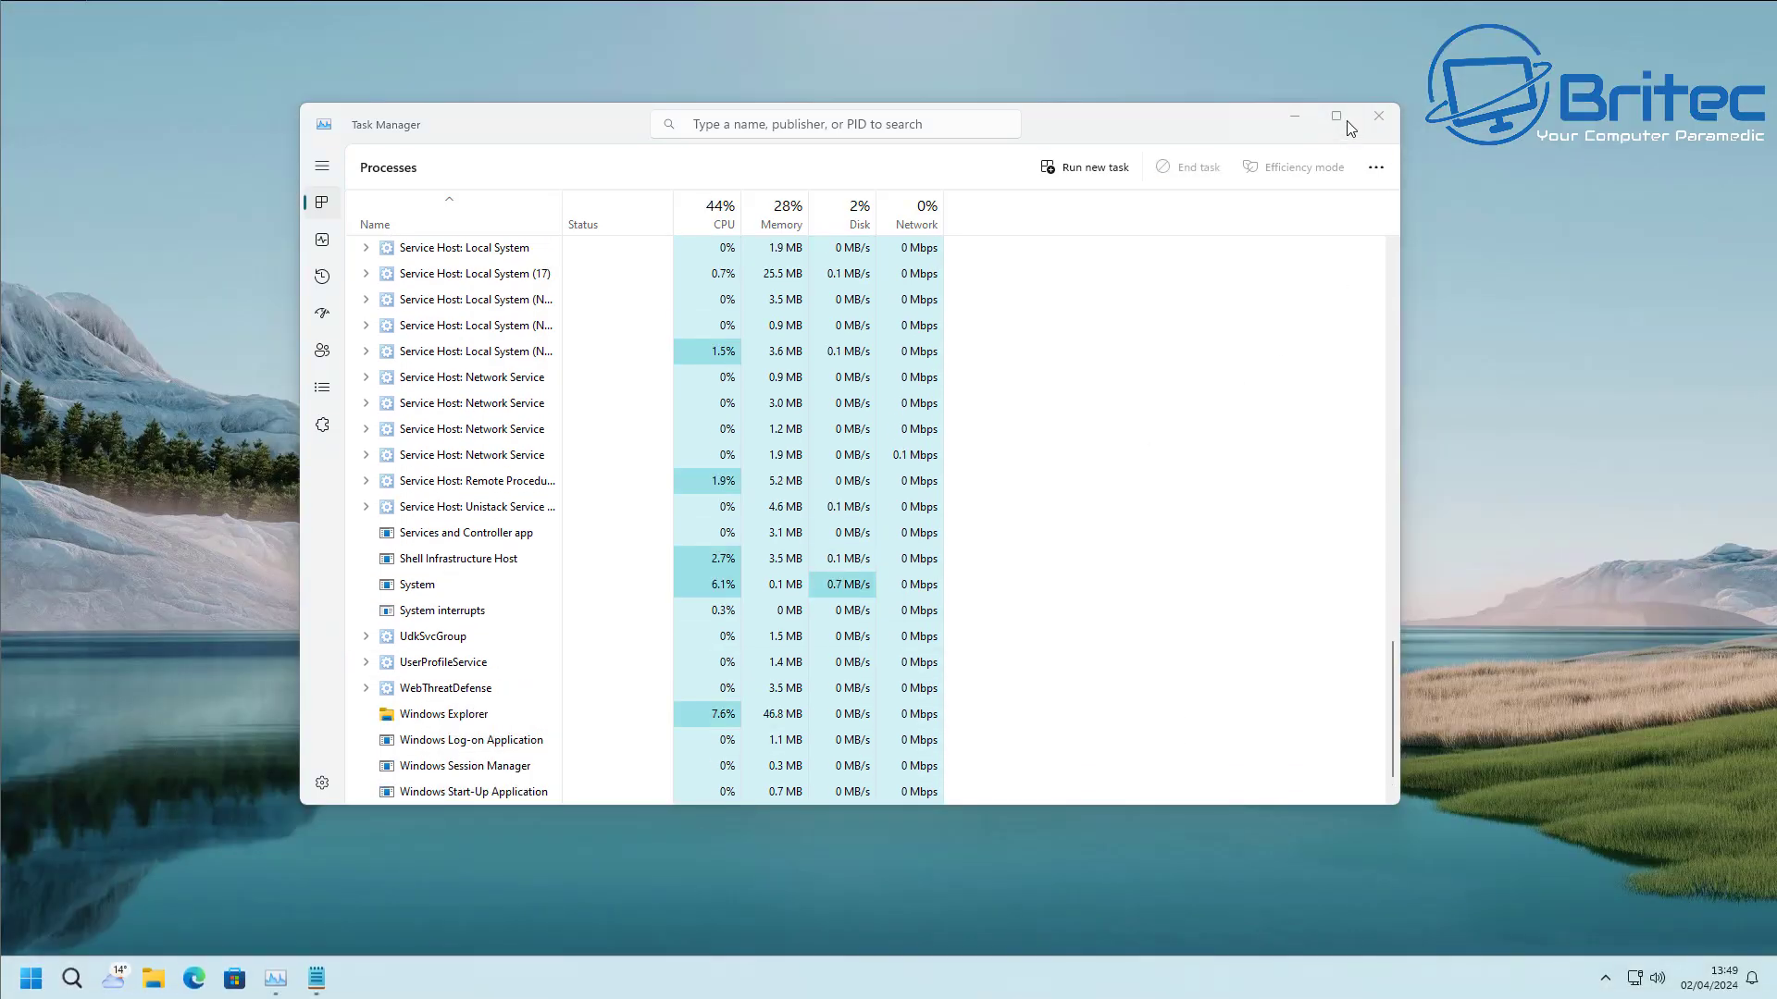
pyautogui.click(1378, 115)
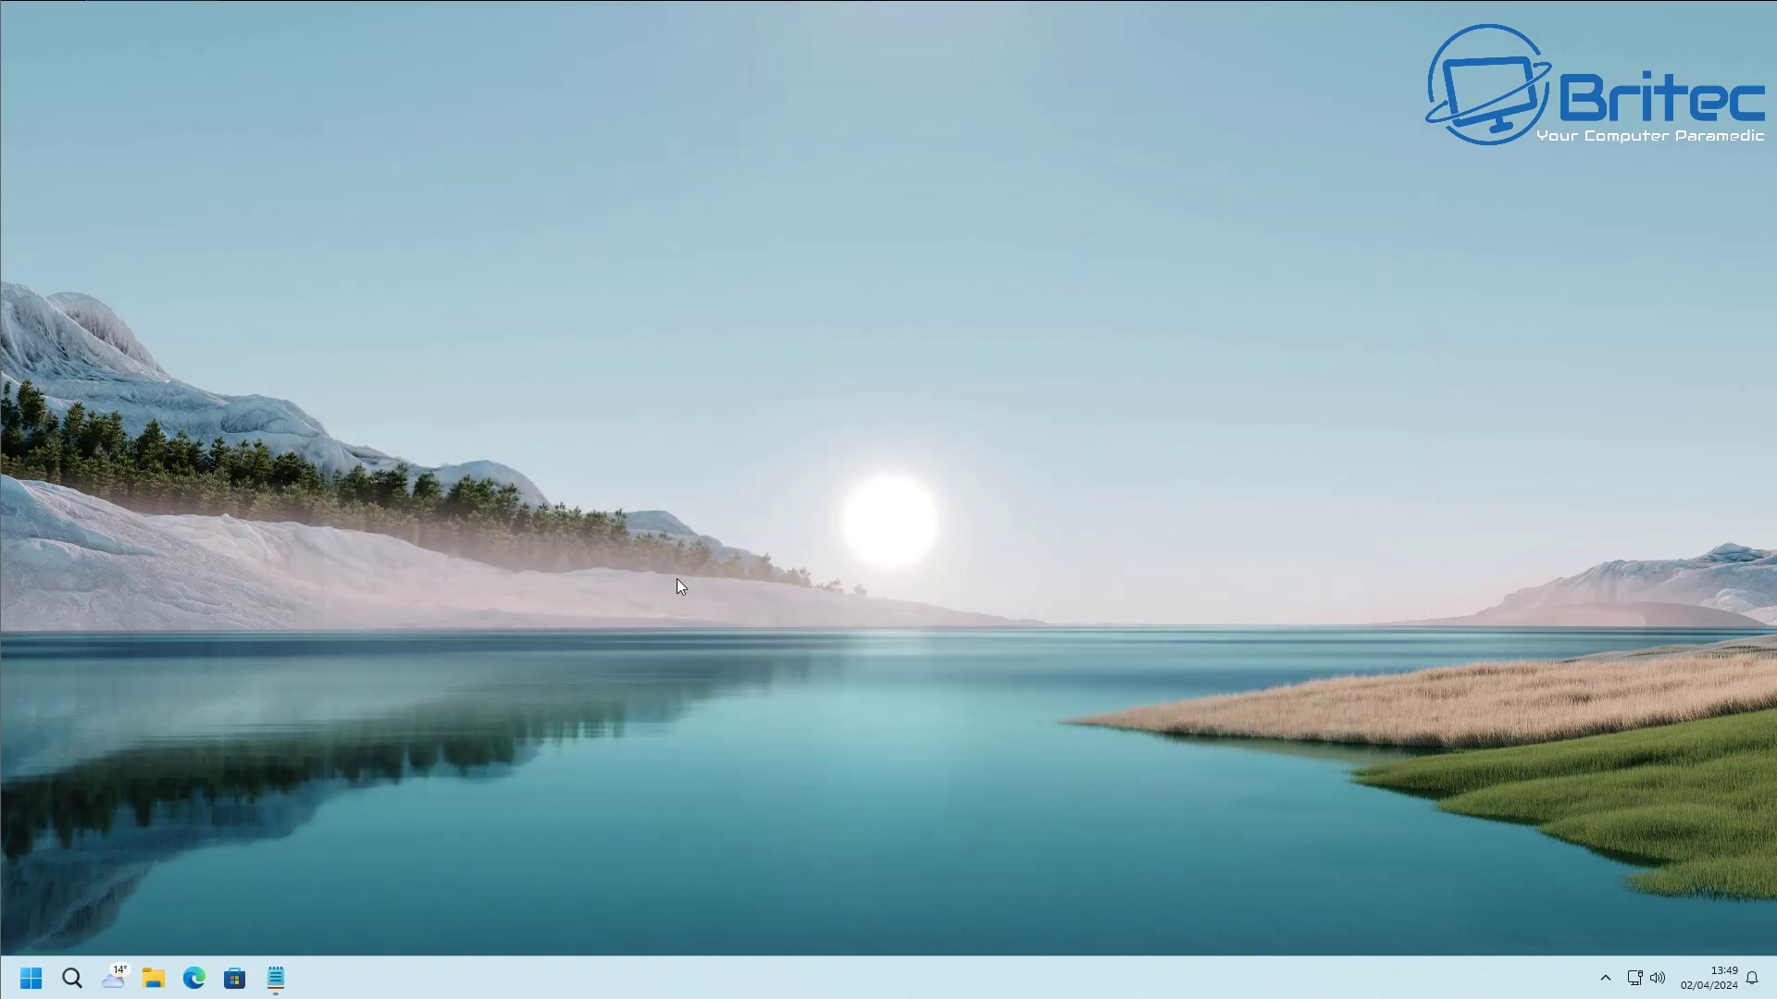
# - Open Documents in File Explorer and show the ubuntu ISO file's context menu
pyautogui.click(153, 978)
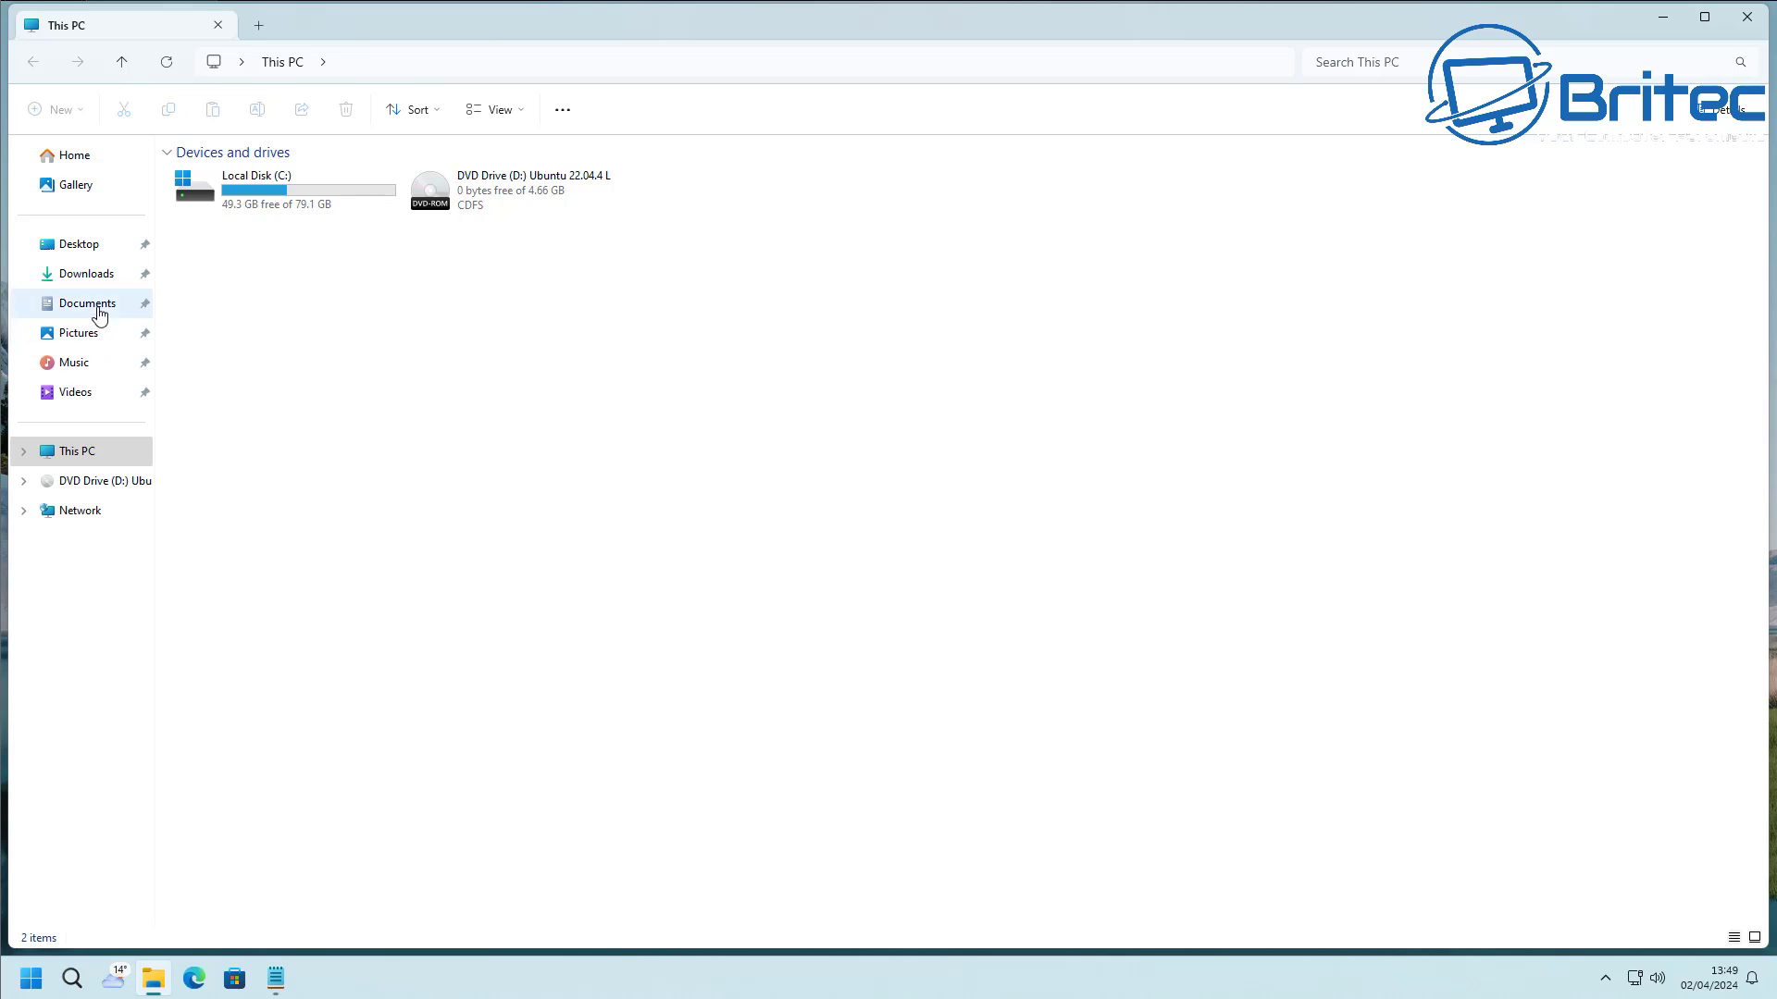
pyautogui.click(99, 307)
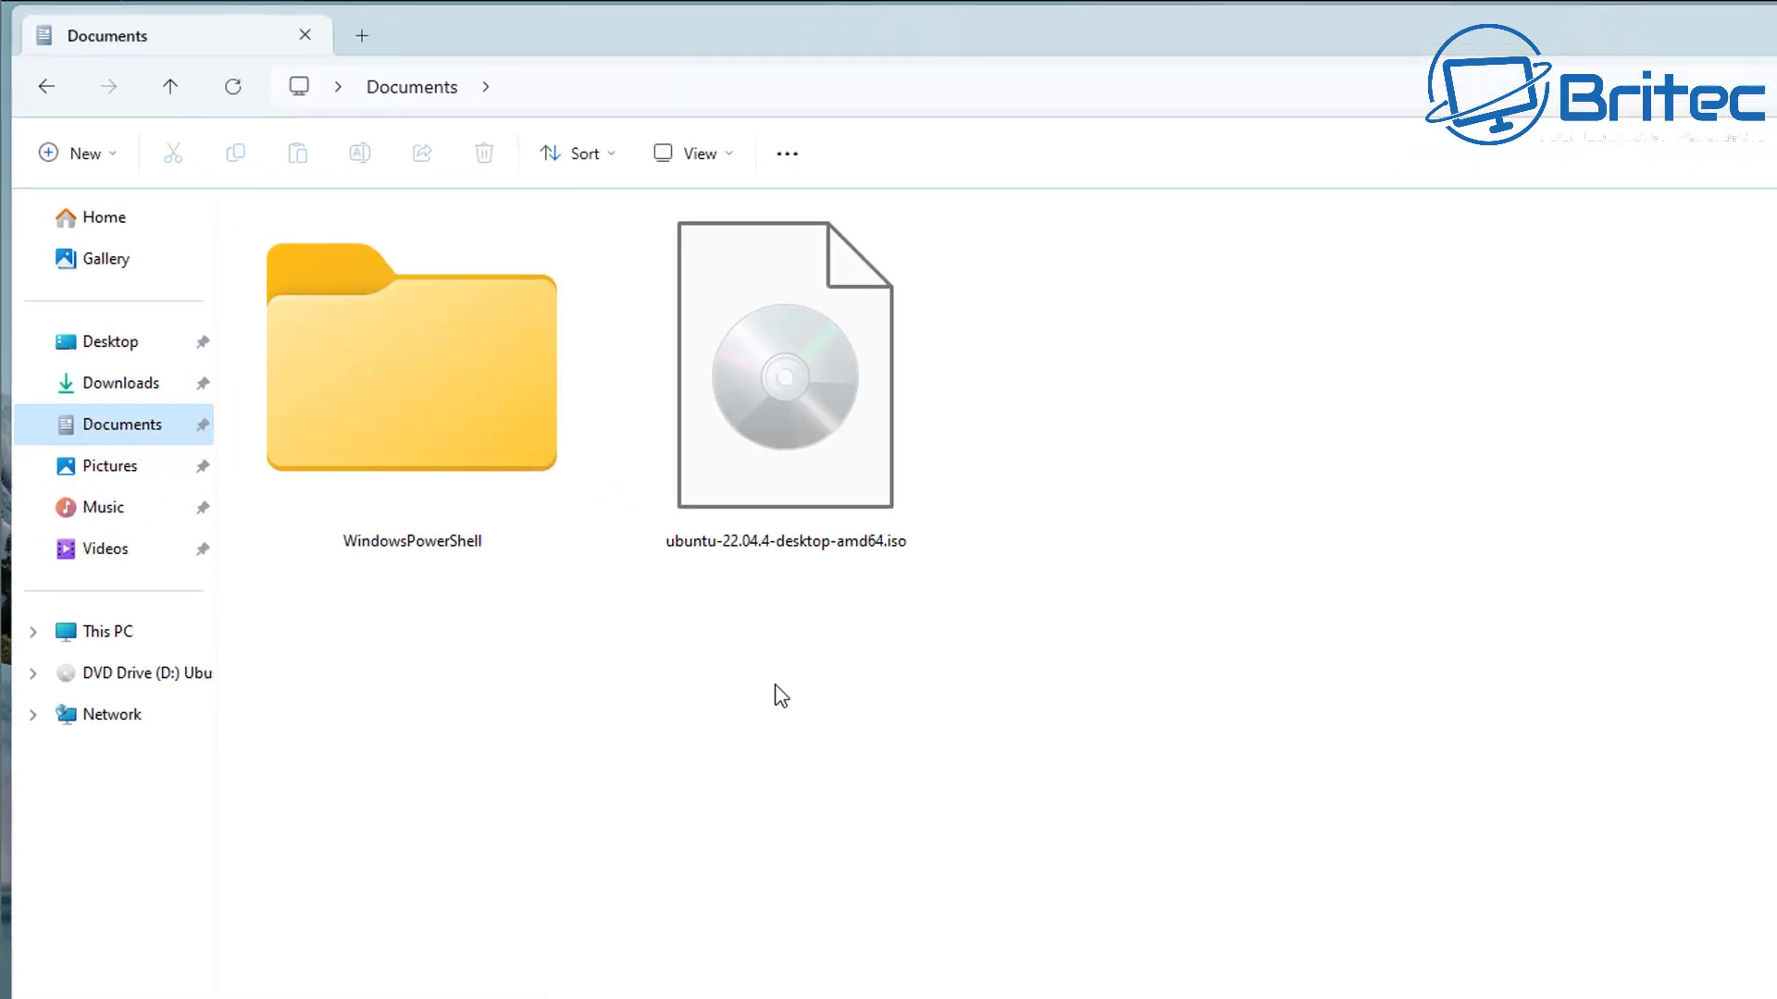
pyautogui.click(813, 417)
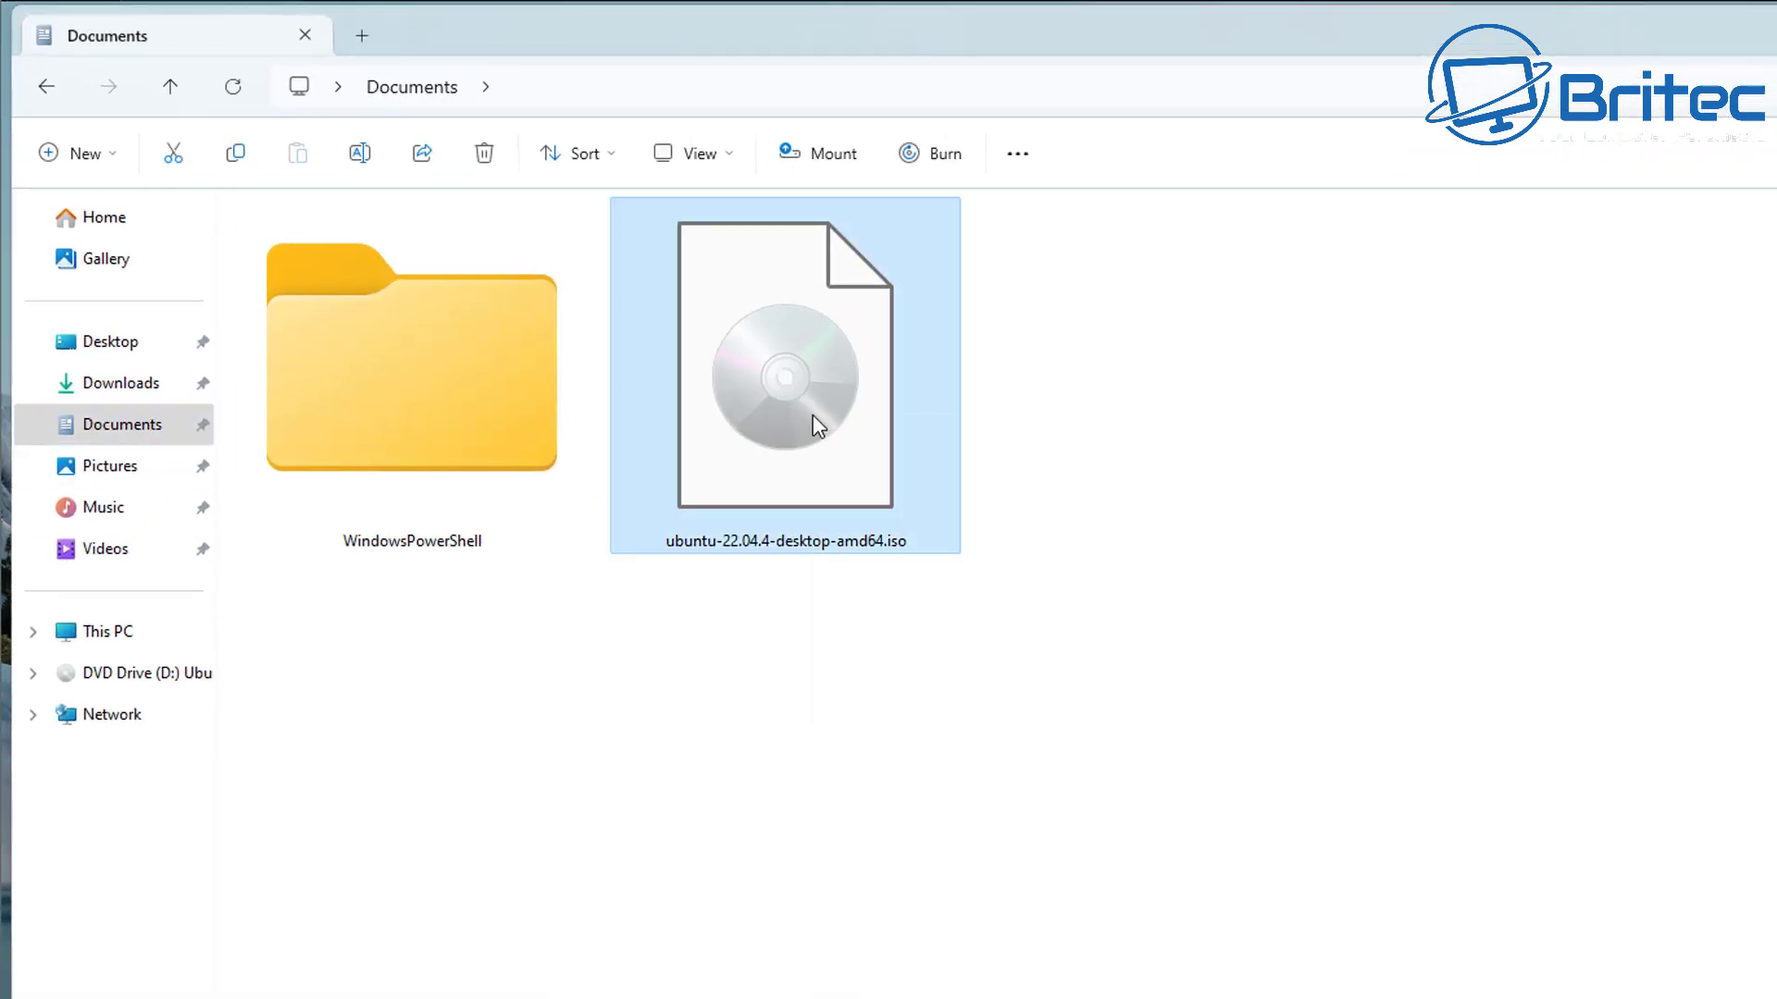
pyautogui.rightClick(812, 416)
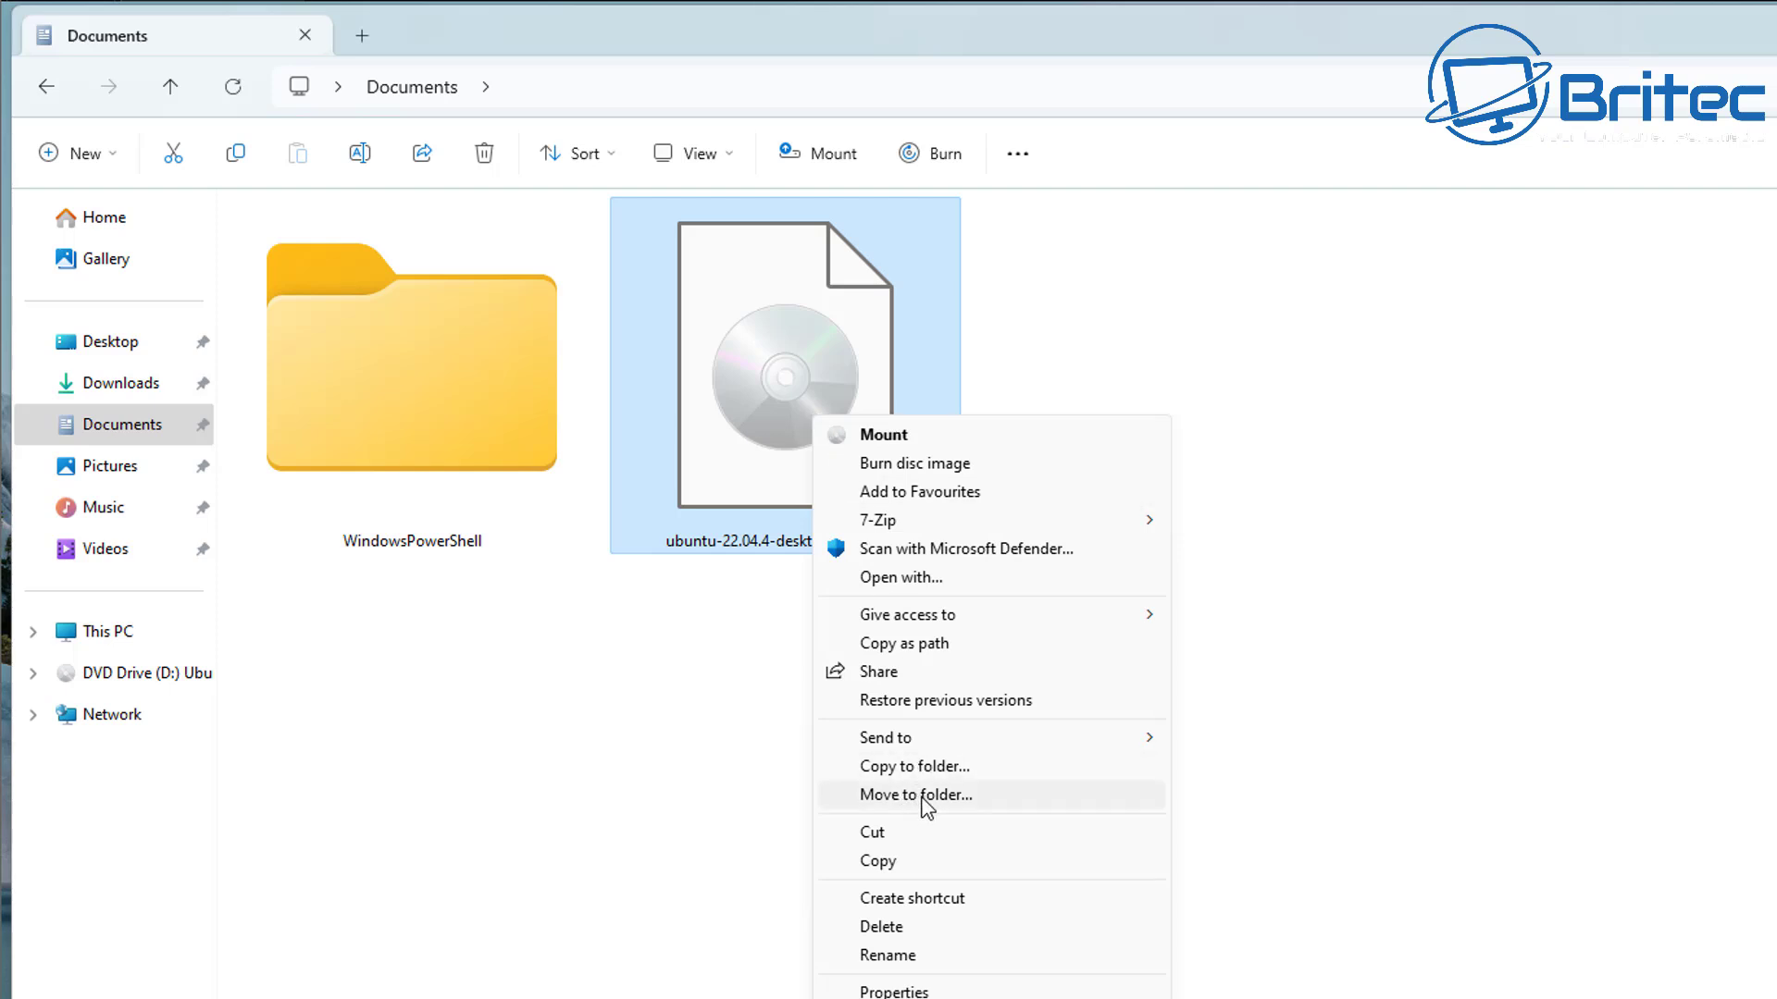
# - Compare with the desktop context menu, then reopen the ubuntu ISO's classic context menu
pyautogui.press('Escape')
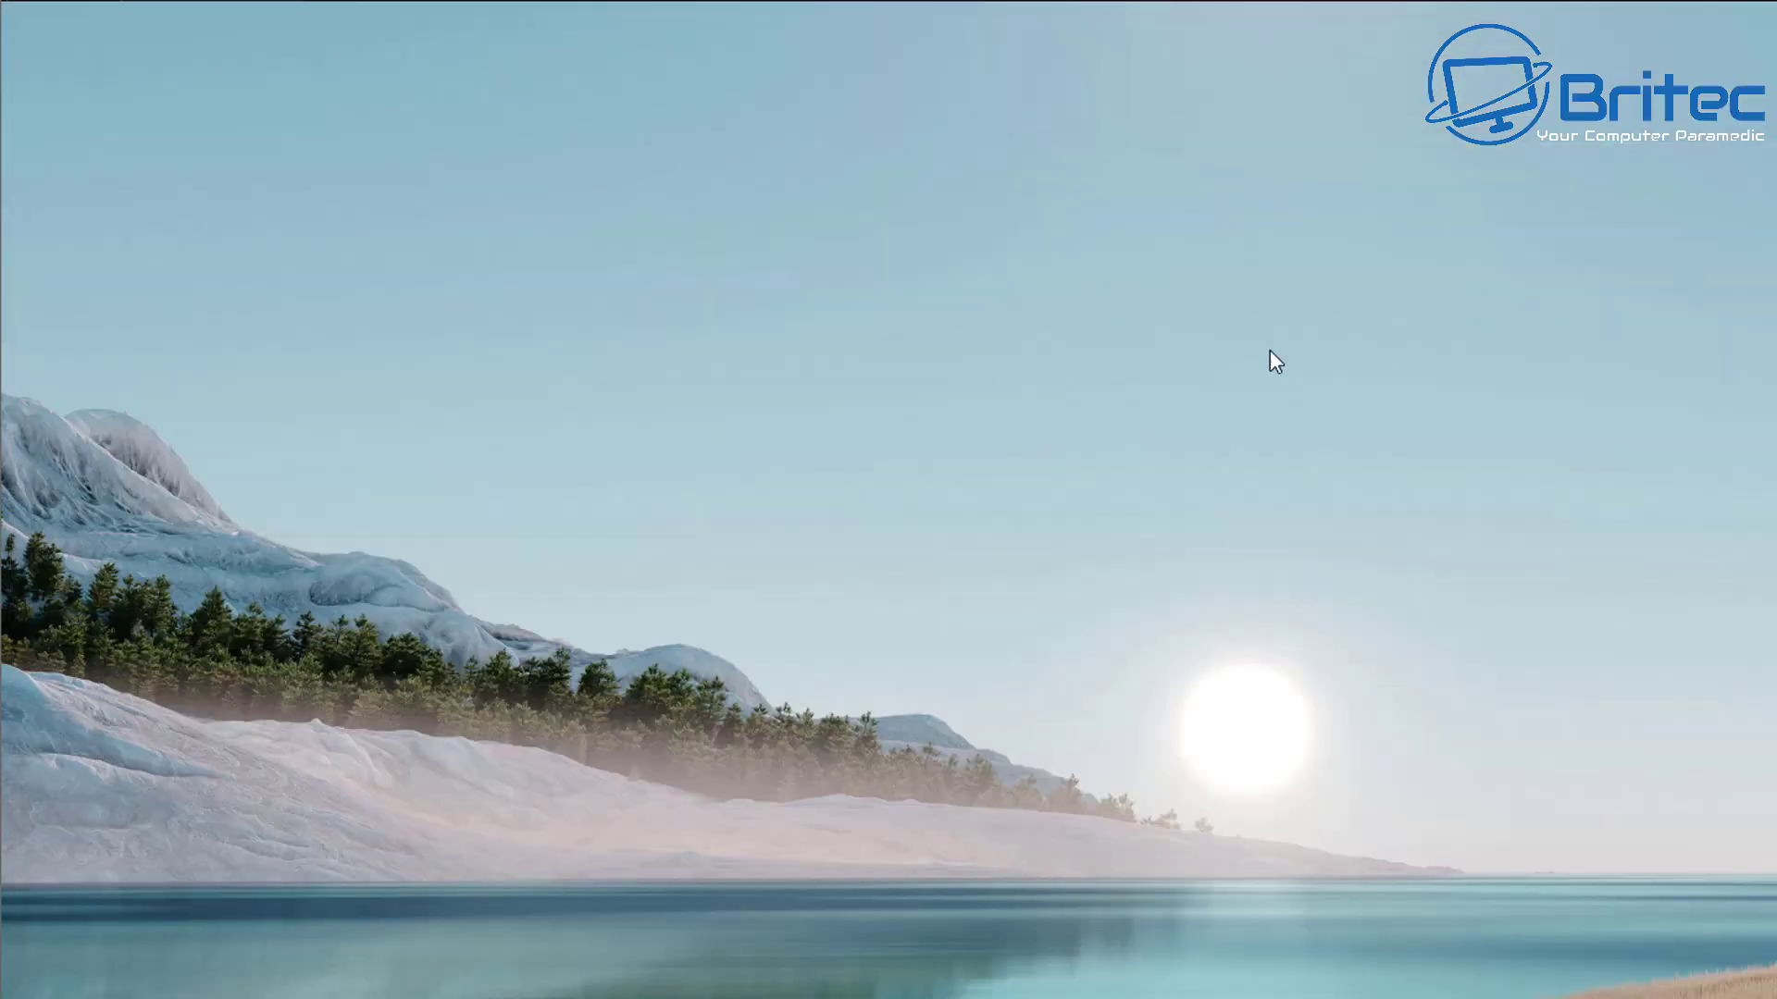
pyautogui.rightClick(1269, 350)
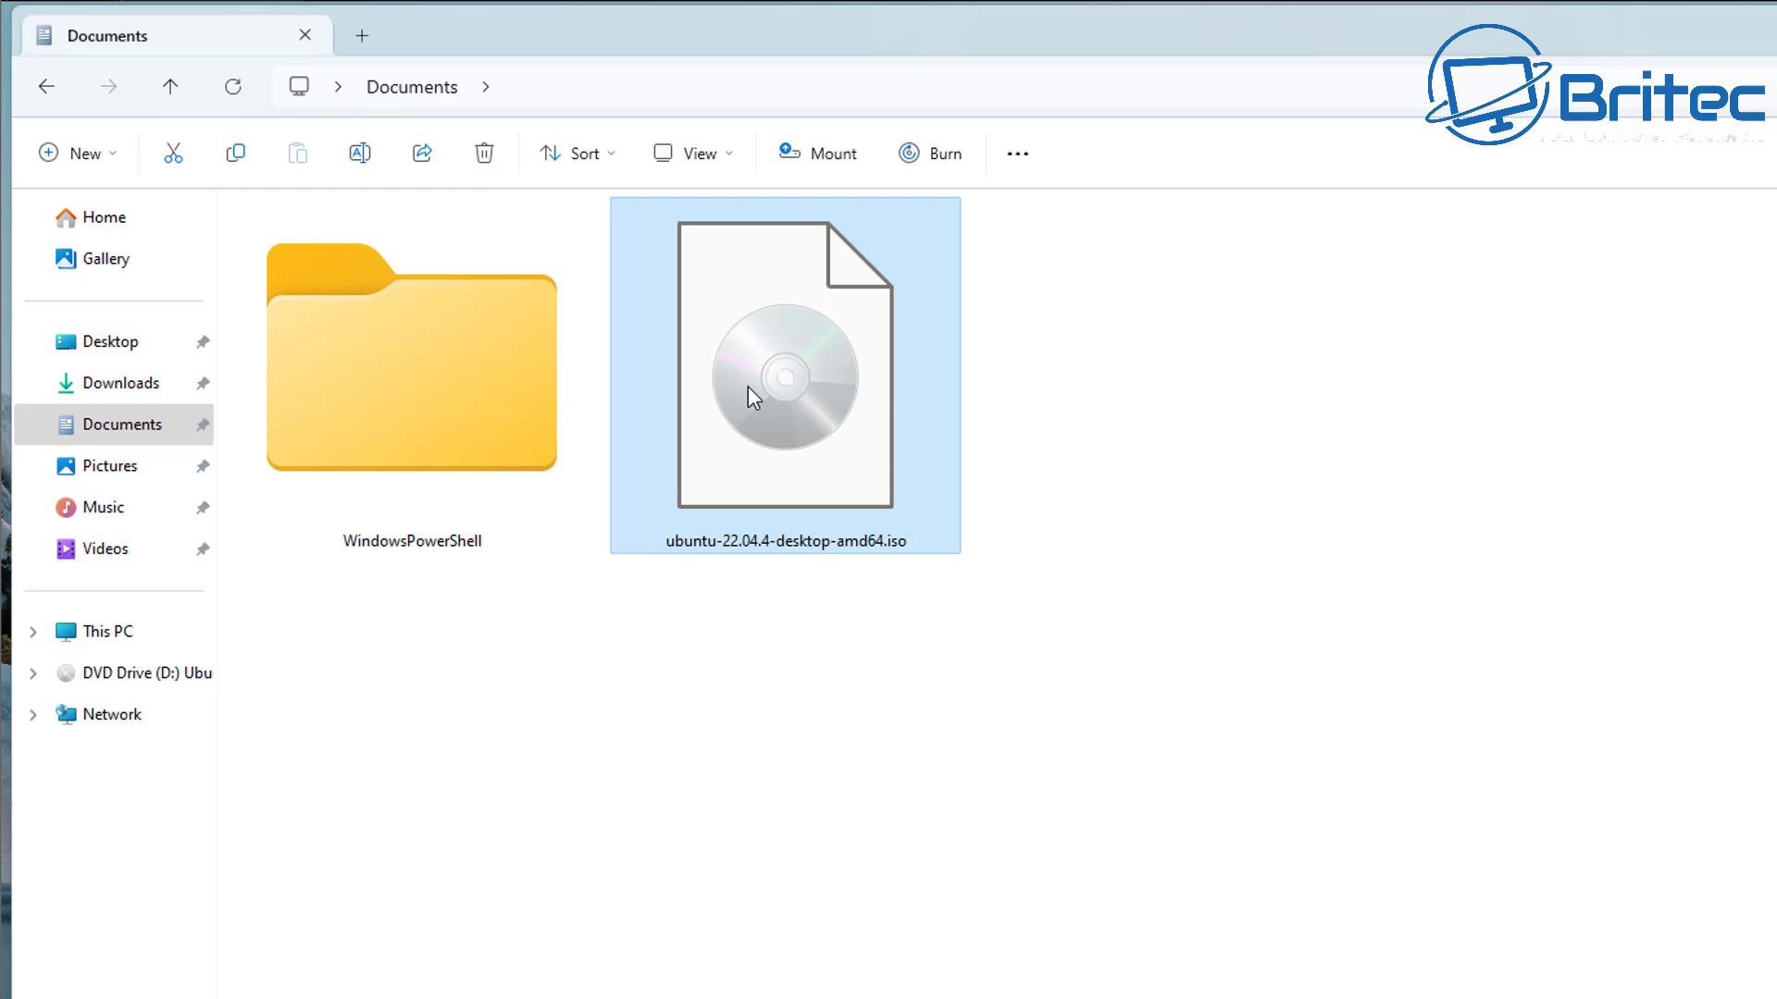
pyautogui.rightClick(756, 366)
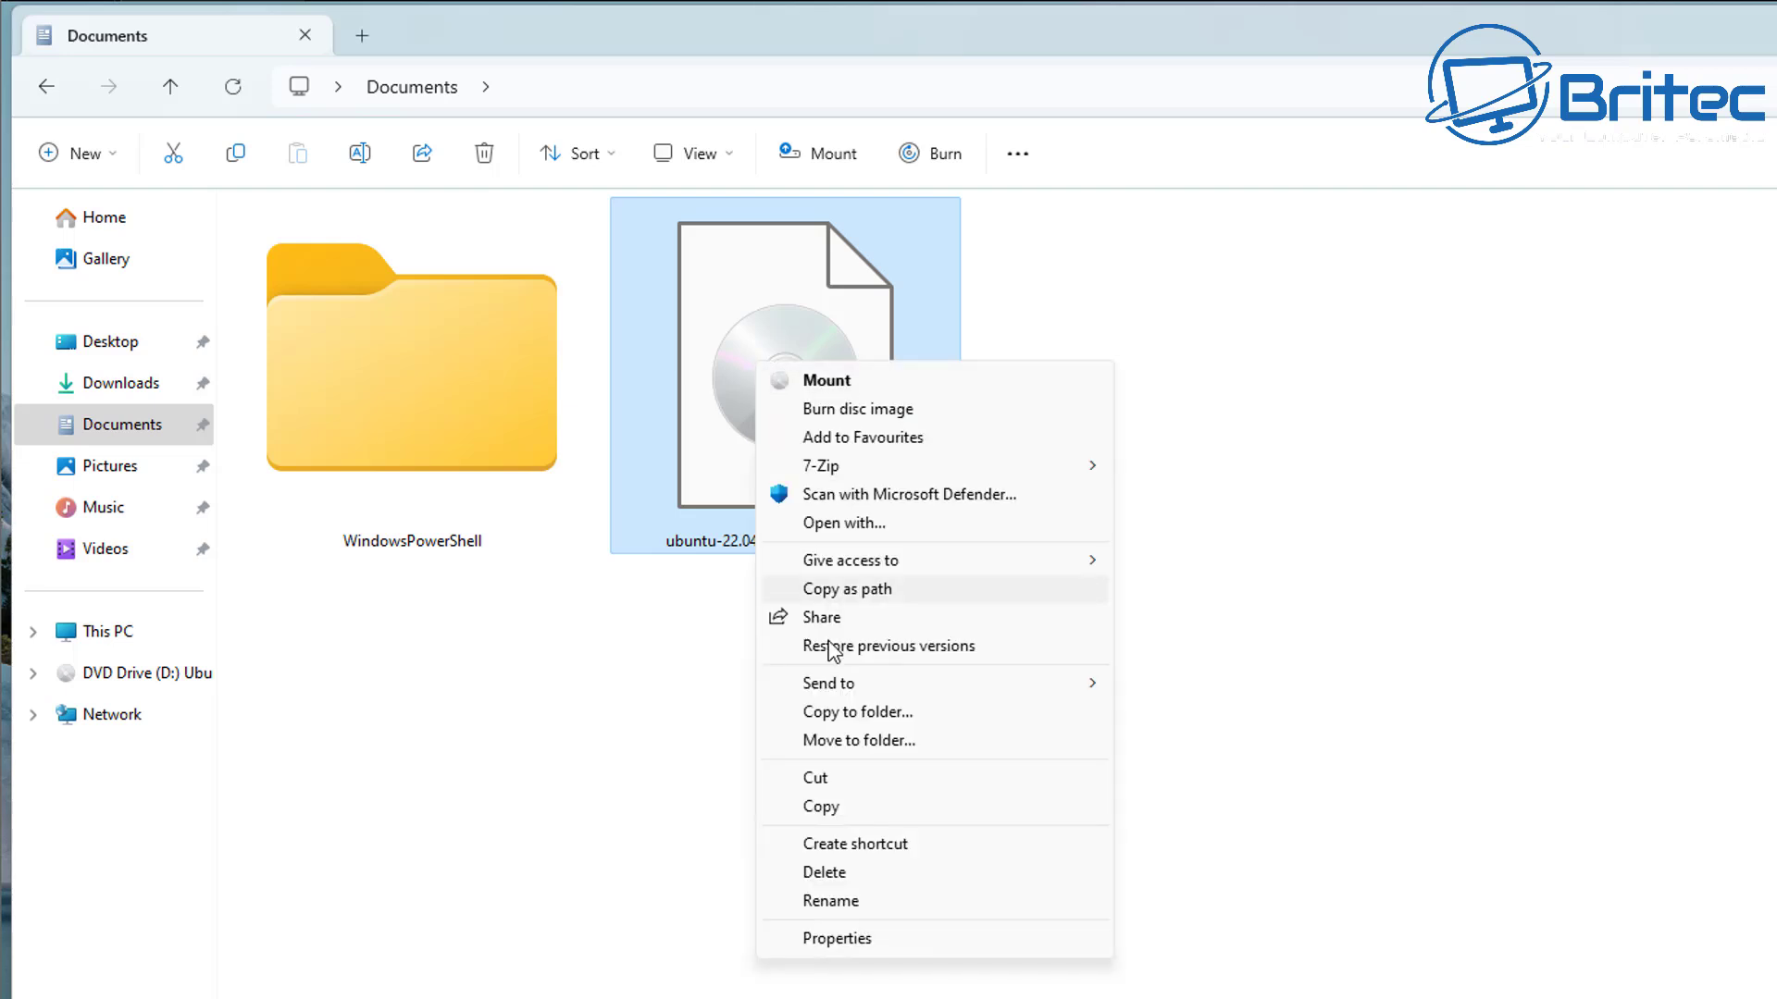
# - Move ubuntu-22.04.4-desktop-amd64.iso into Videos with Move to folder, then open Videos
pyautogui.click(842, 740)
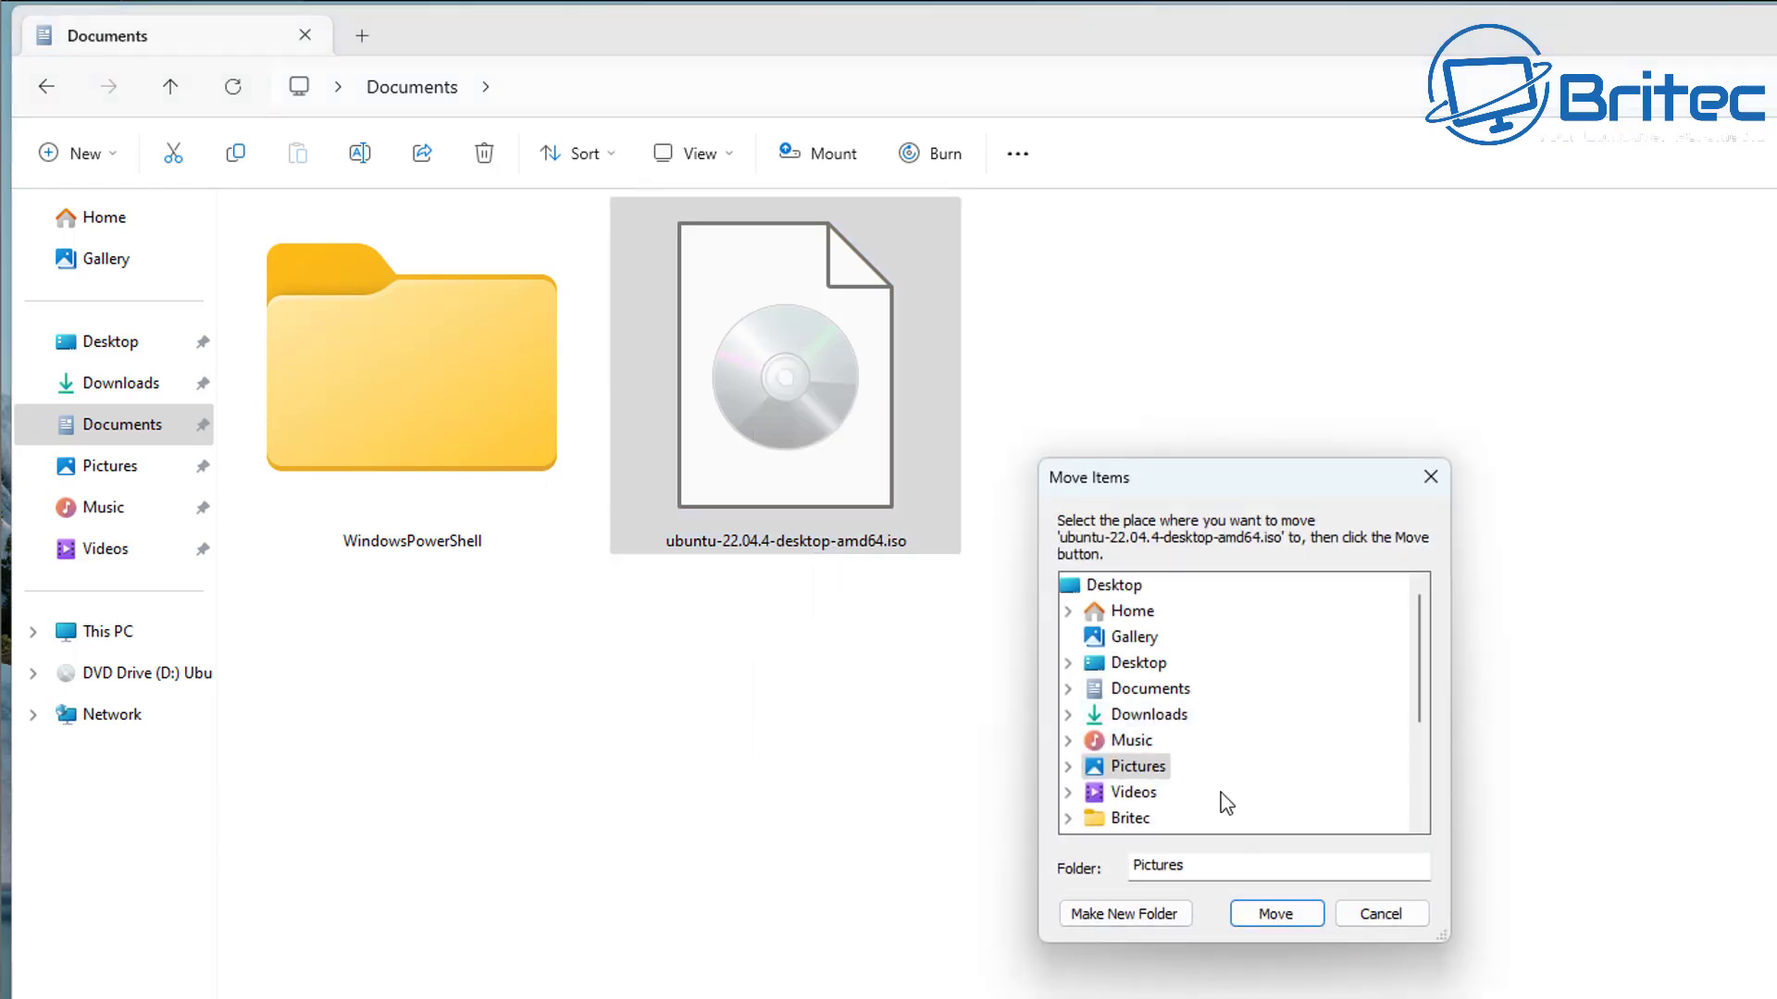
pyautogui.scroll(-1, 1226, 803)
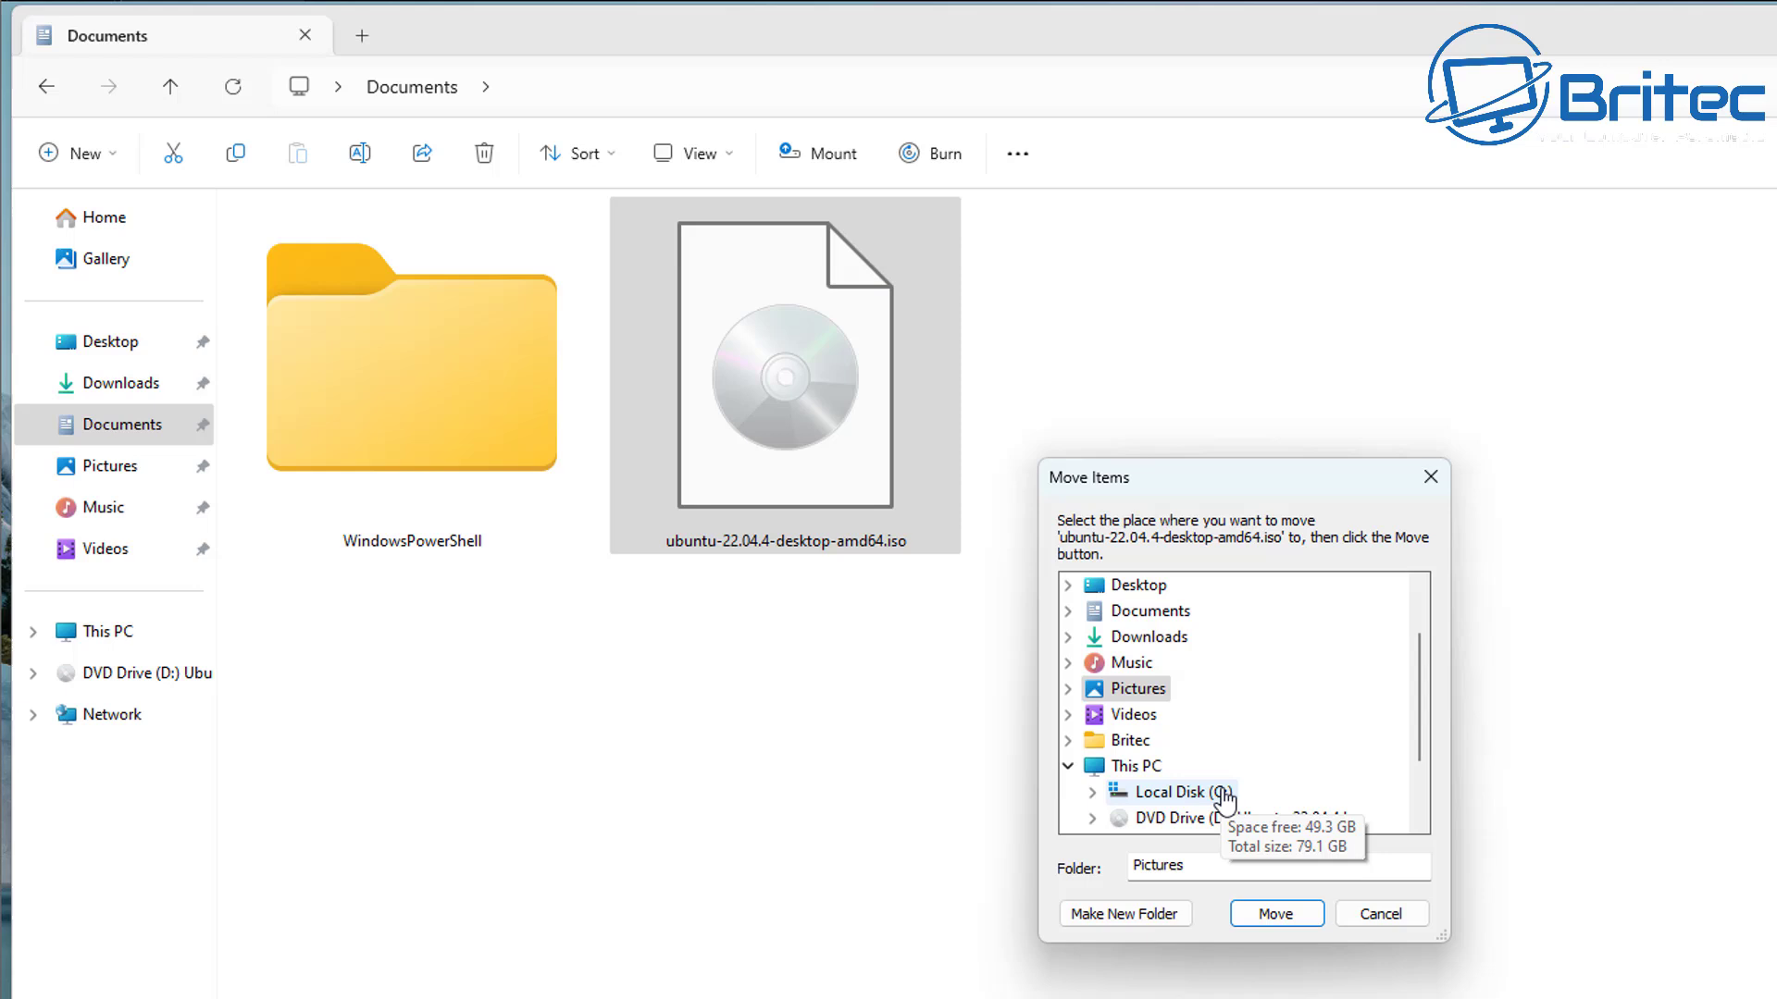
pyautogui.click(1148, 715)
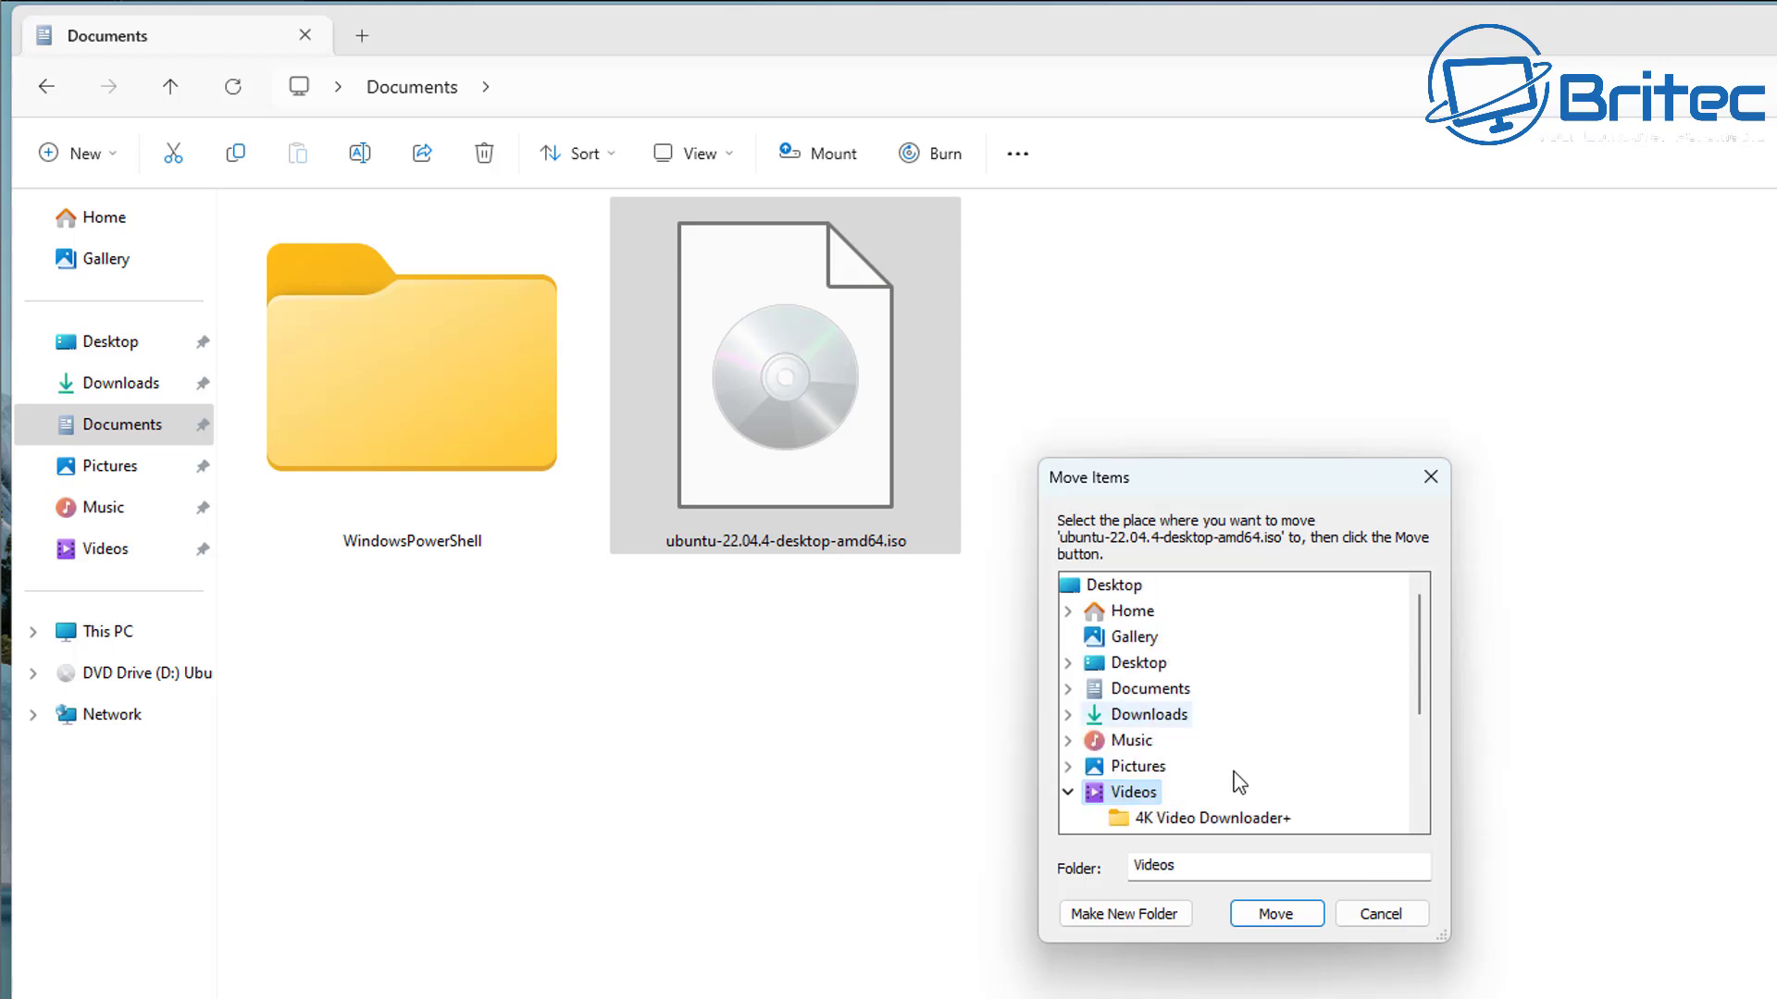
pyautogui.click(1275, 914)
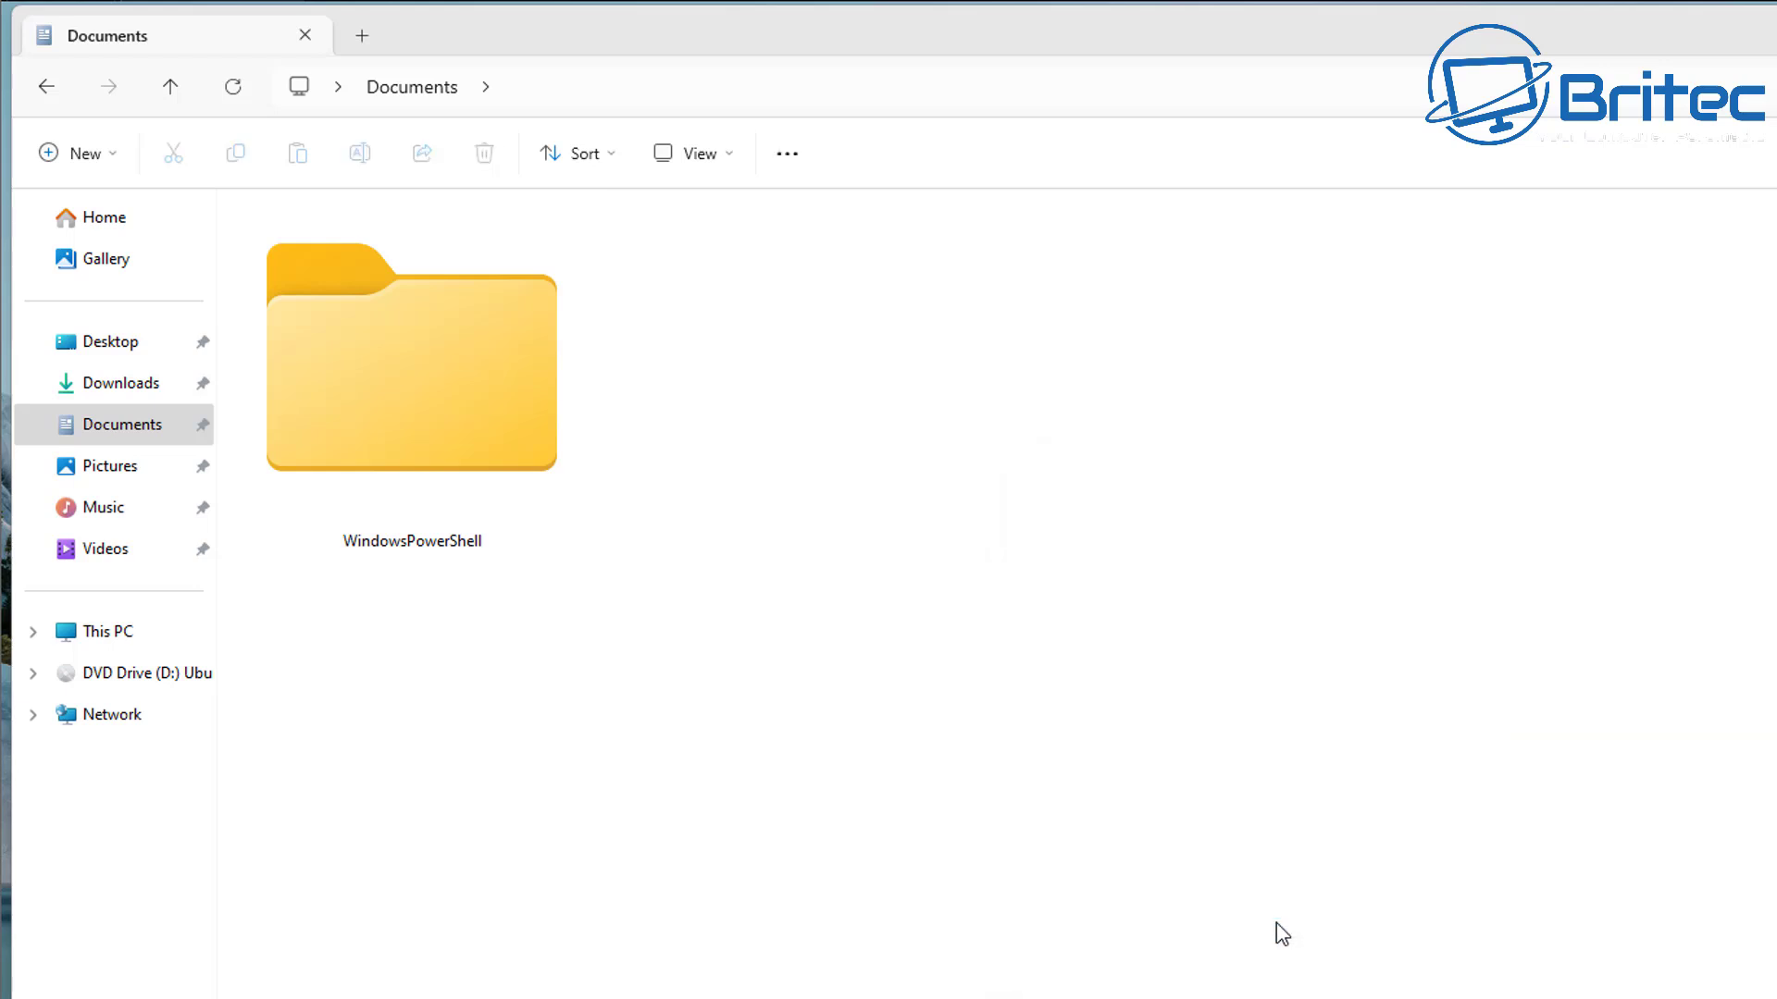
pyautogui.click(137, 541)
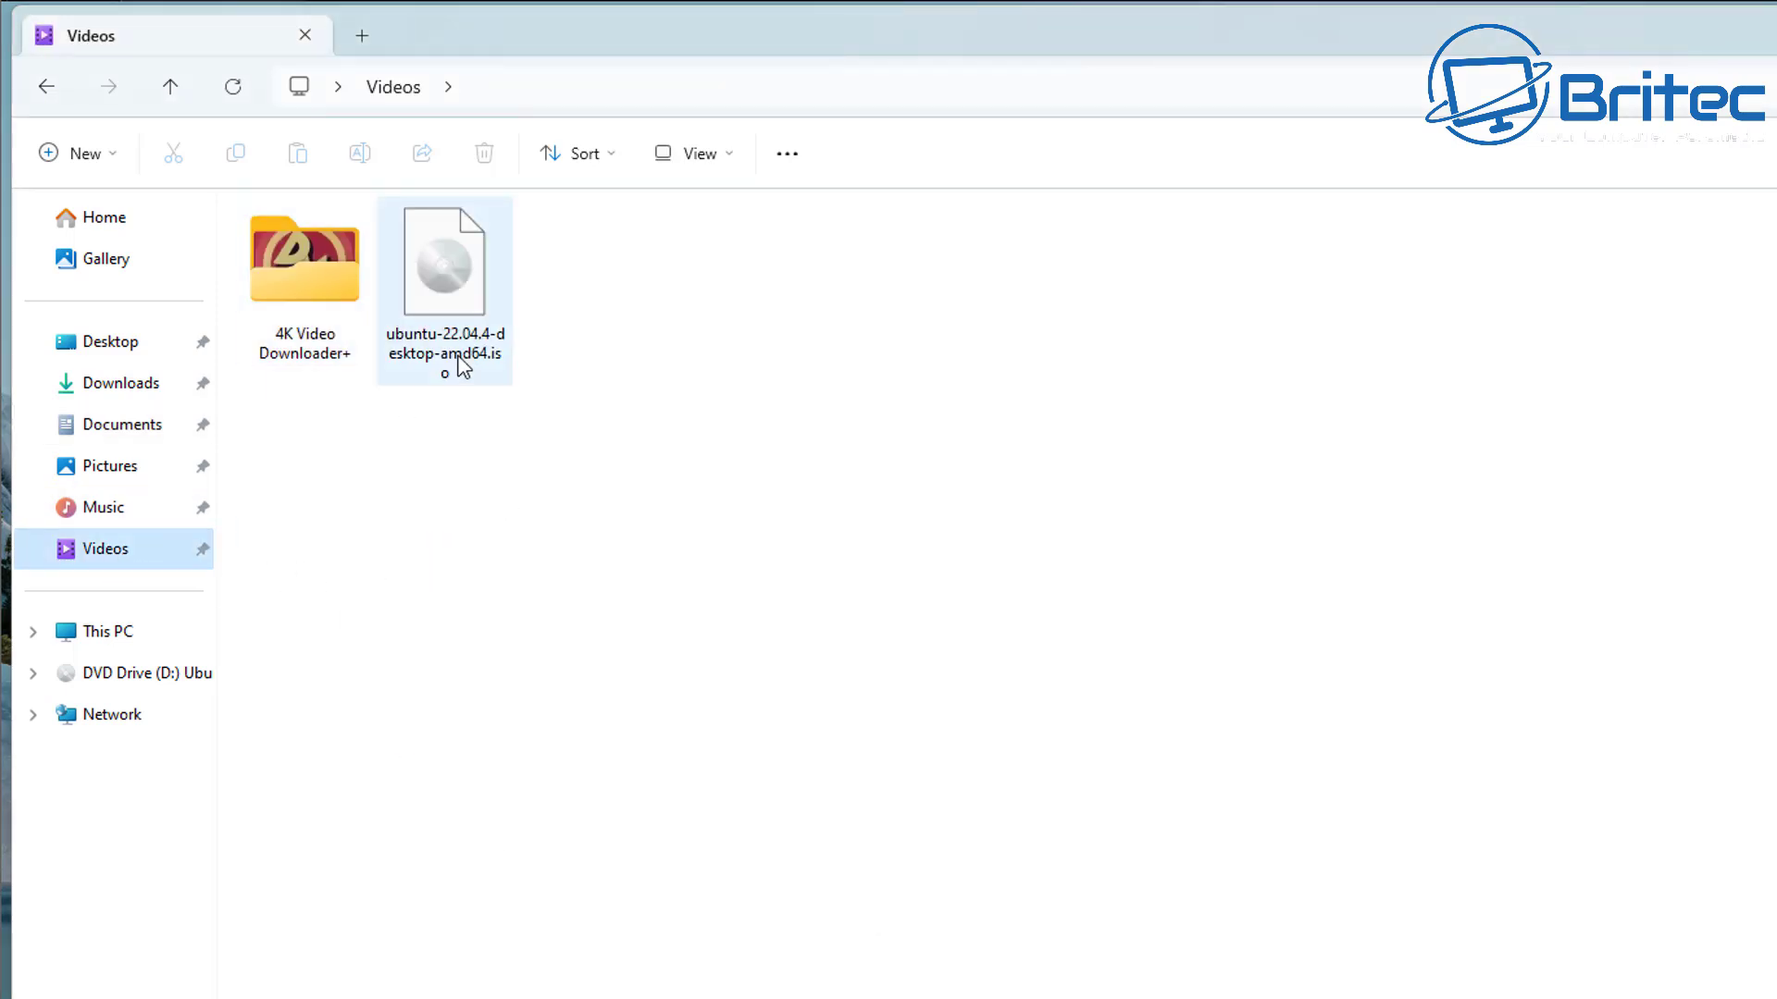